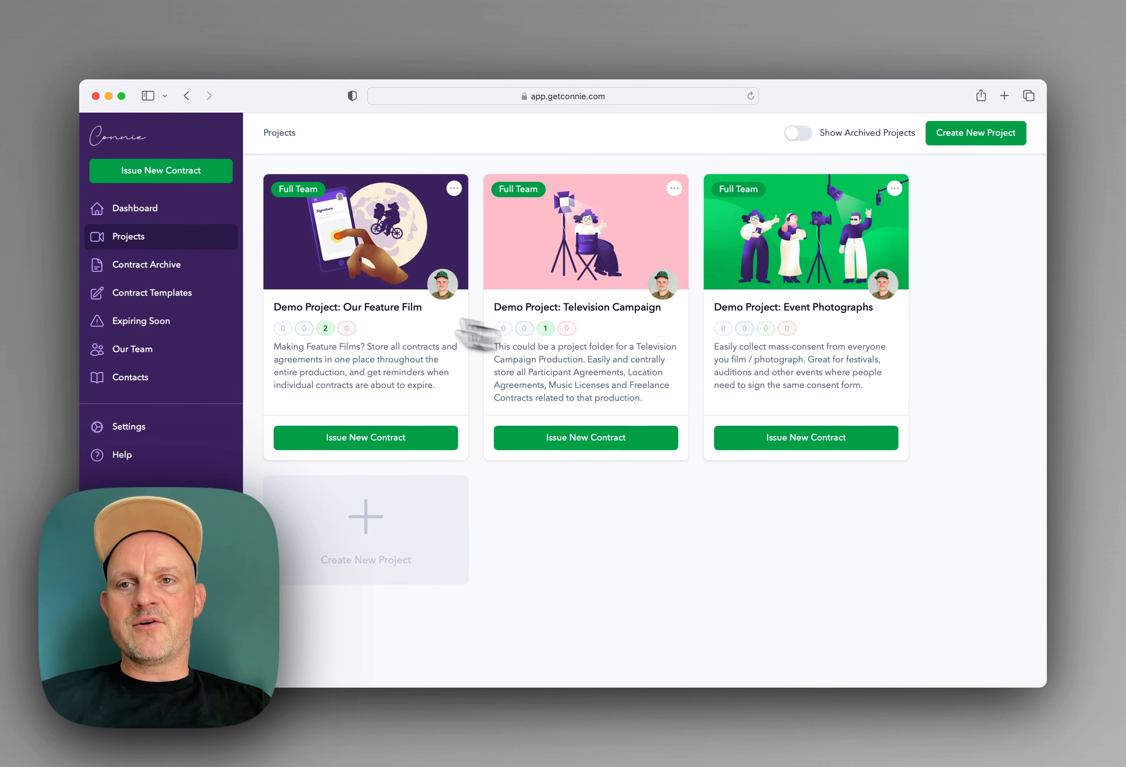
Step: Open the Demo Project: Television Campaign and start issuing a new contract
click(557, 372)
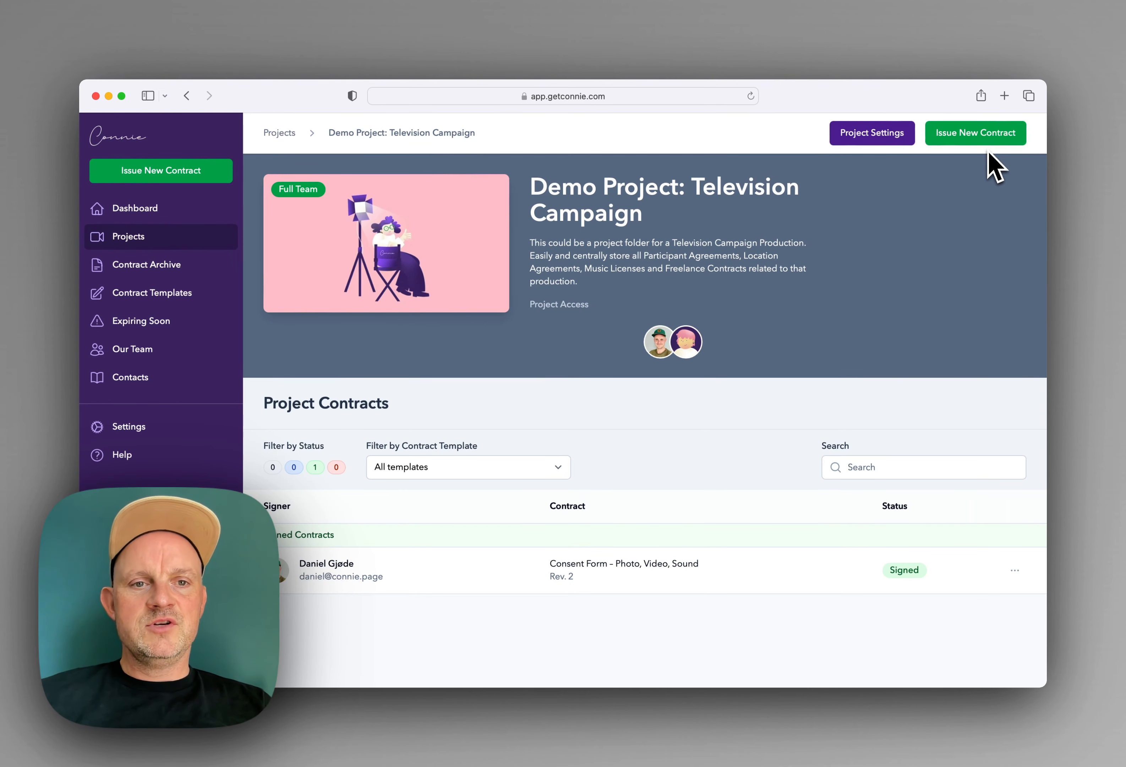
click(972, 138)
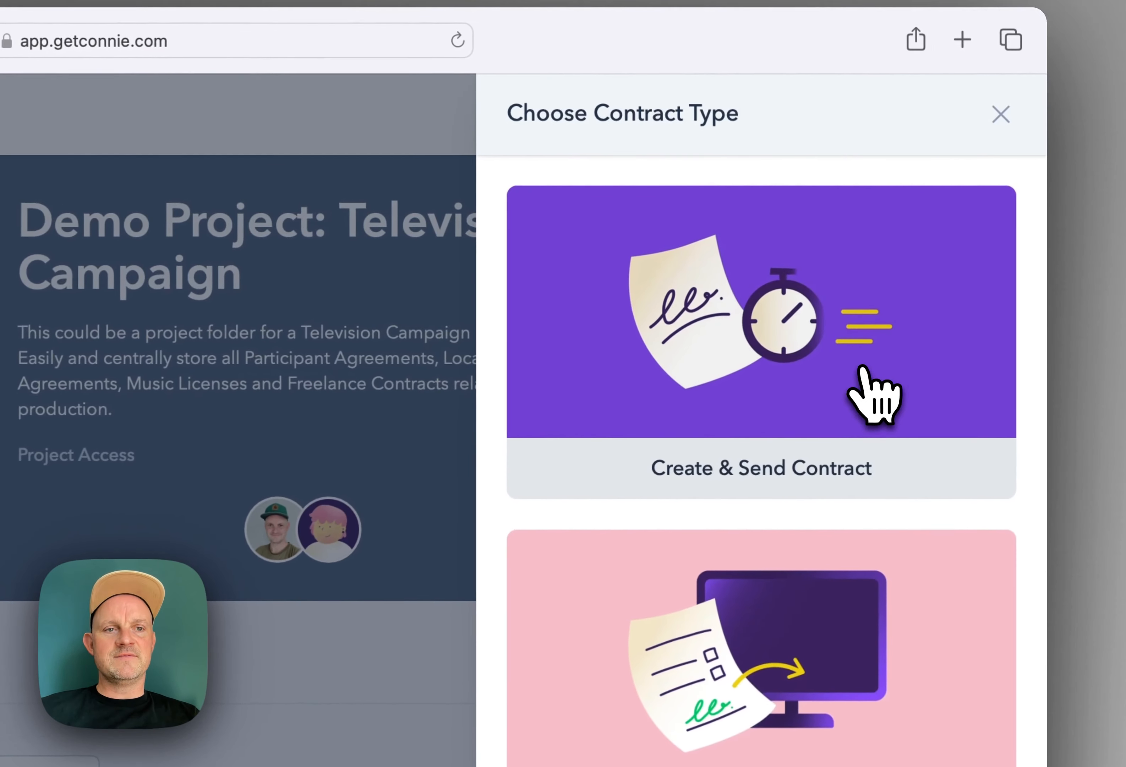
Step: Create and send a contract based on the Consent Form - Photo, Video, Sound template
click(960, 266)
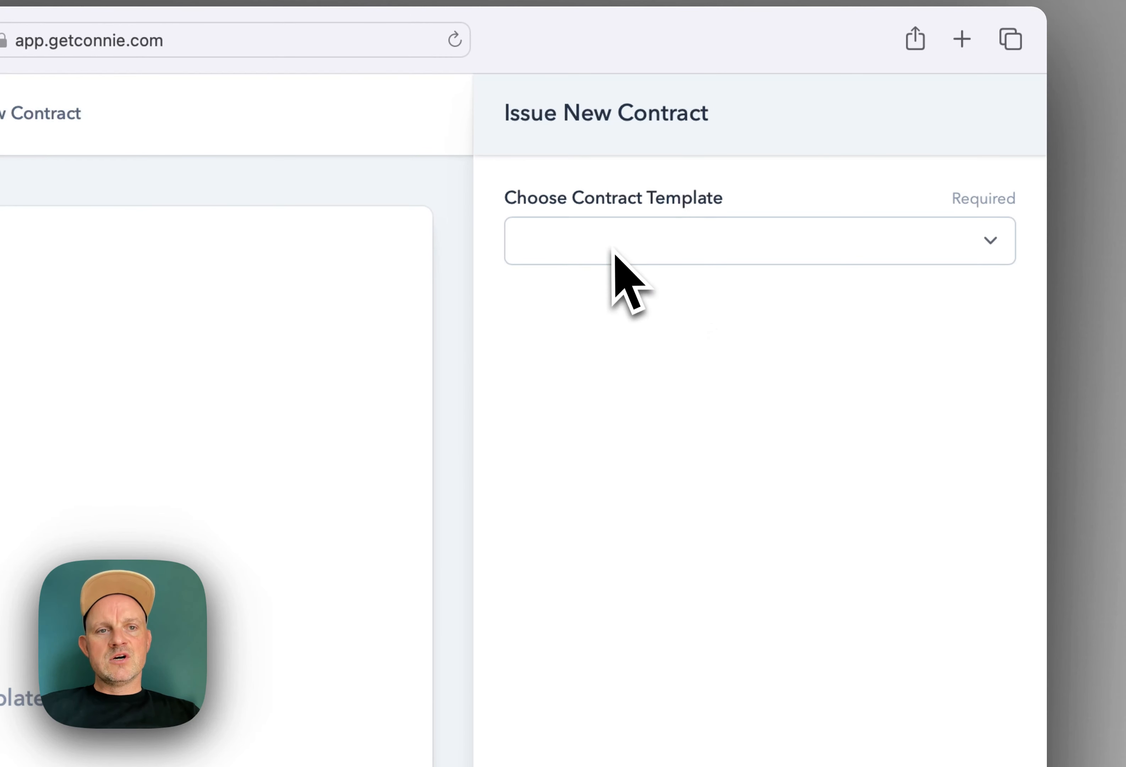
click(581, 257)
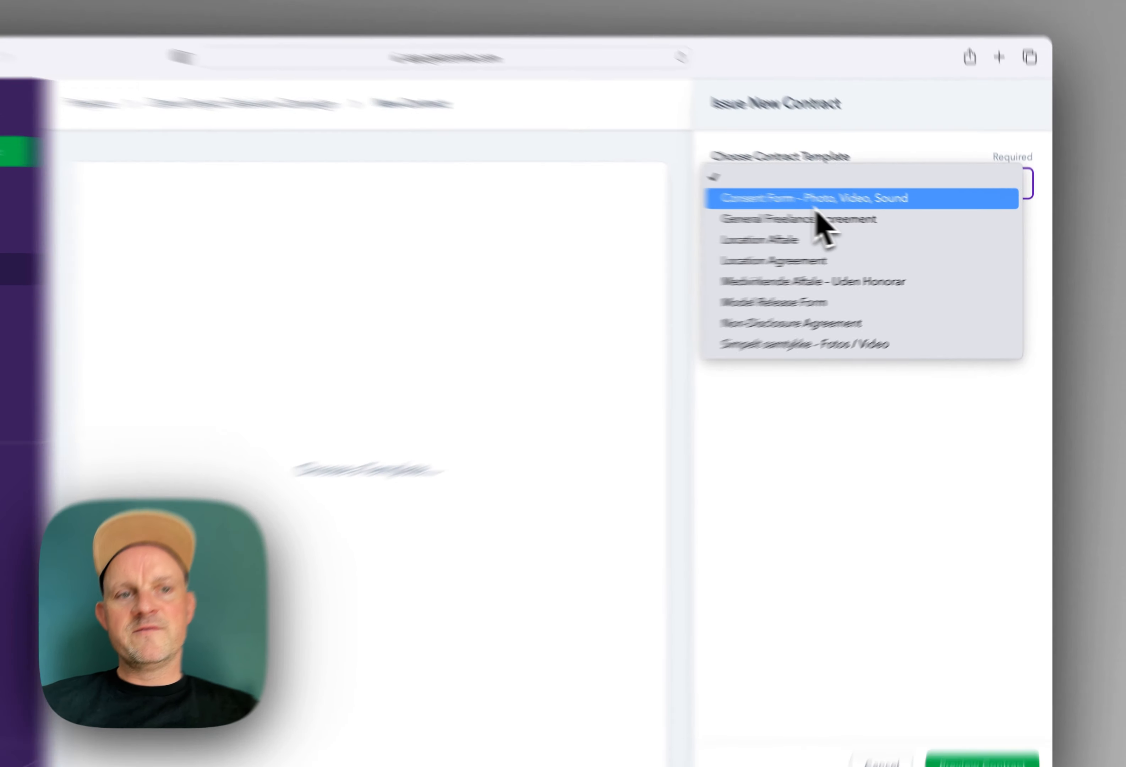
click(858, 214)
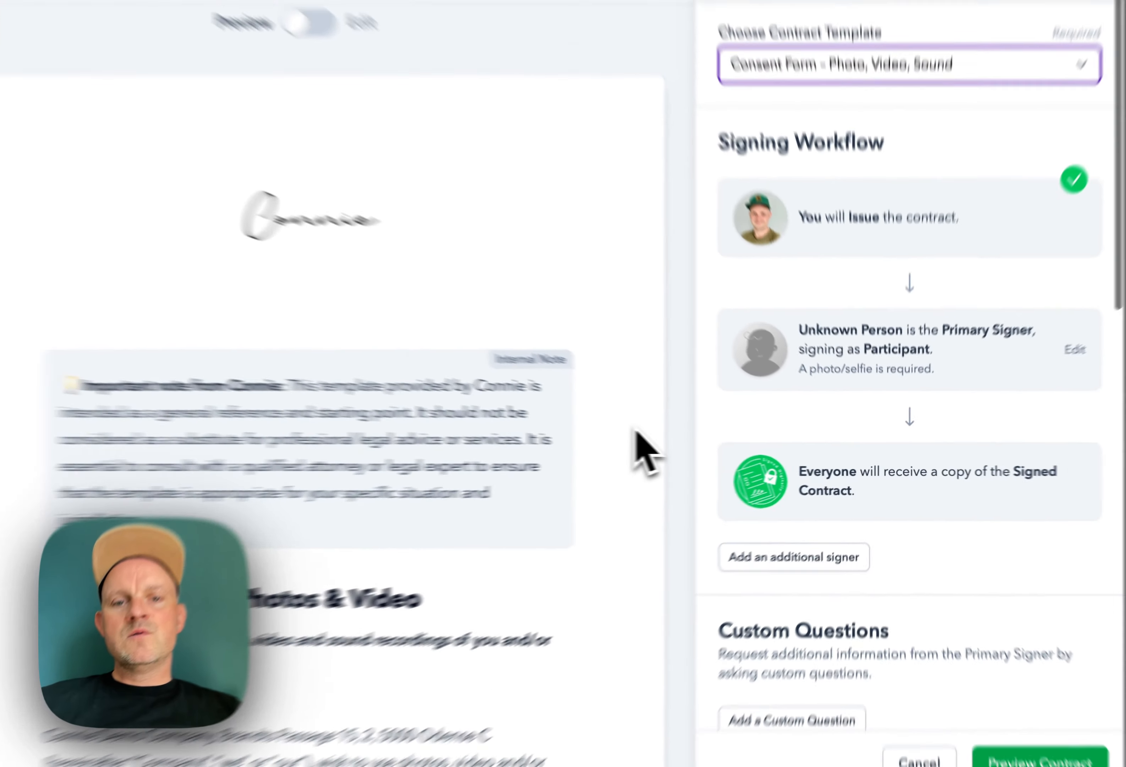
scroll(717, 454, down, 5)
scroll(717, 454, up, 4)
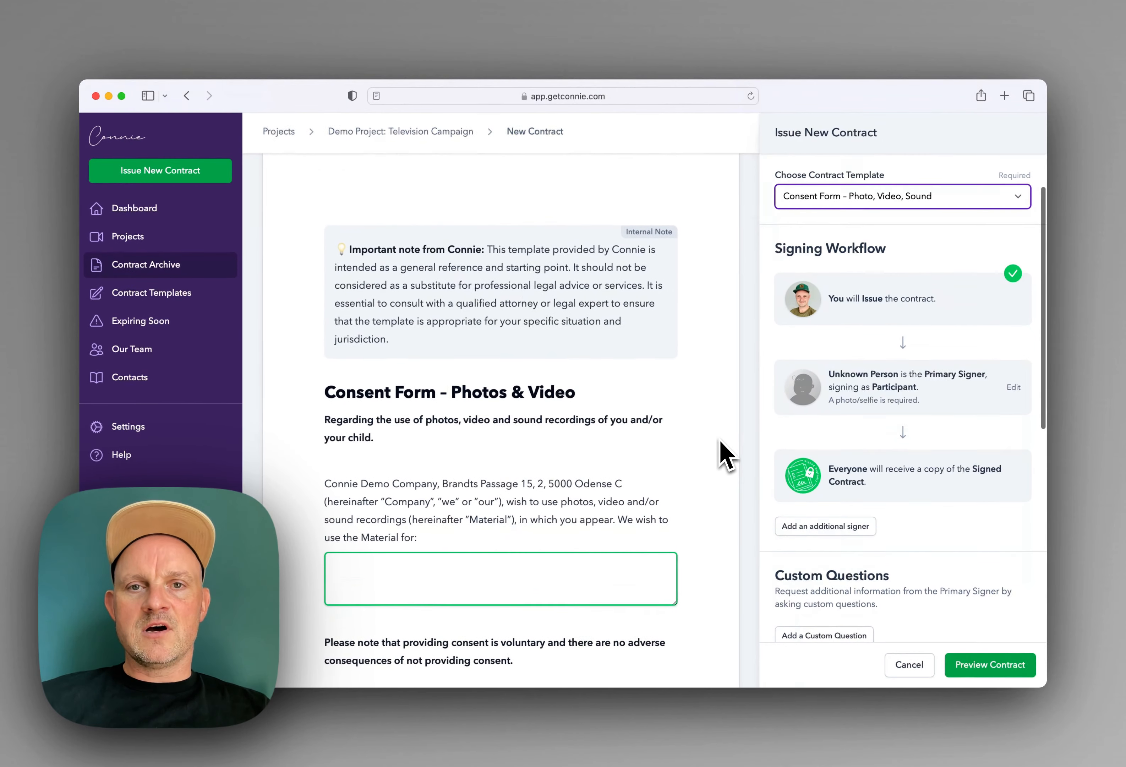
drag(431, 252, 428, 327)
click(428, 328)
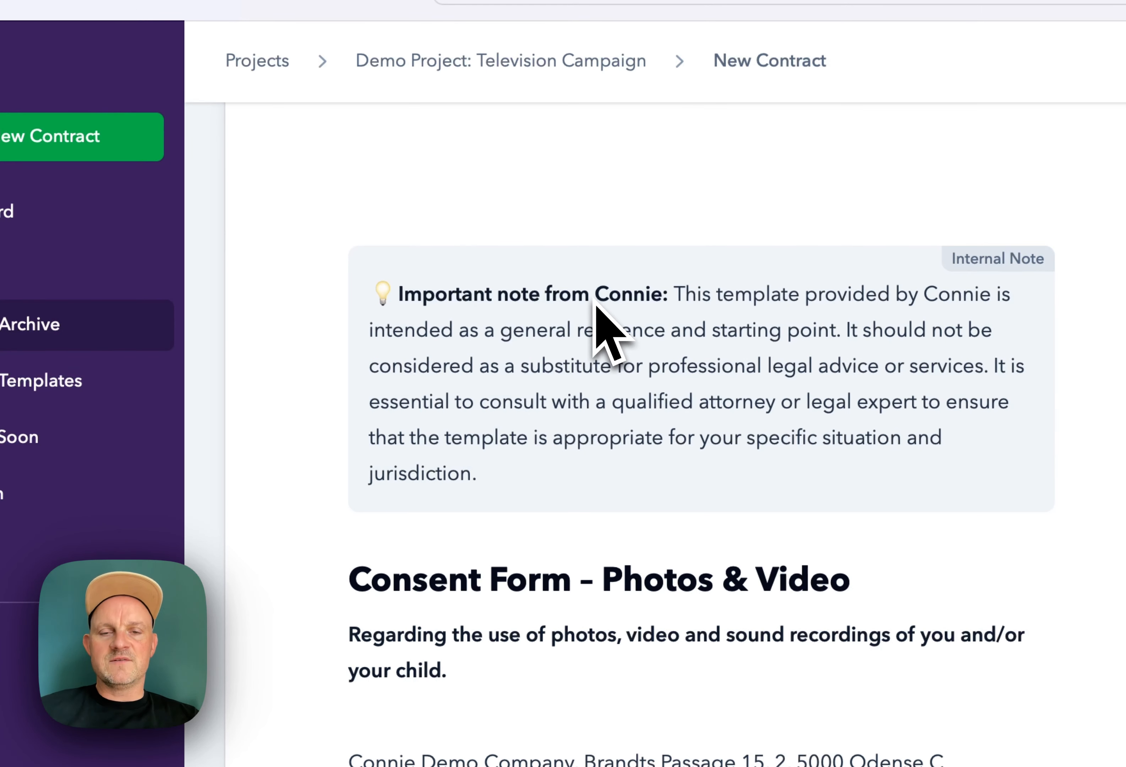
triple_click(465, 302)
click(460, 302)
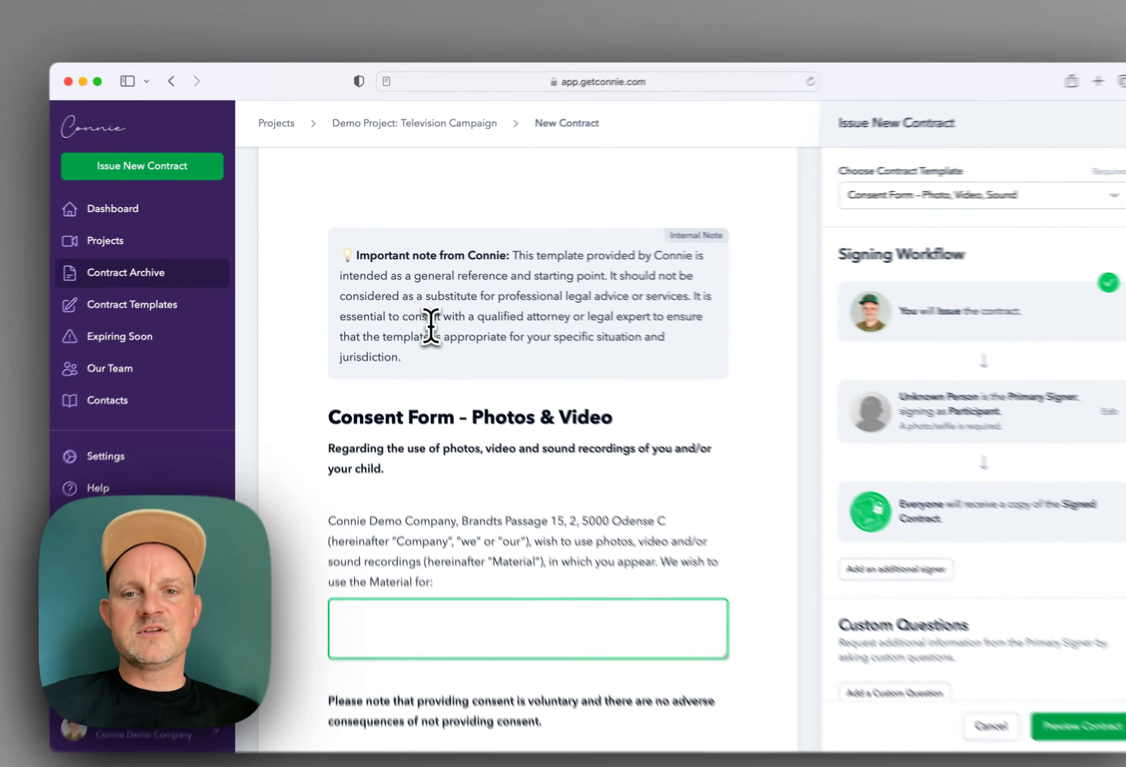
scroll(430, 320, down, 5)
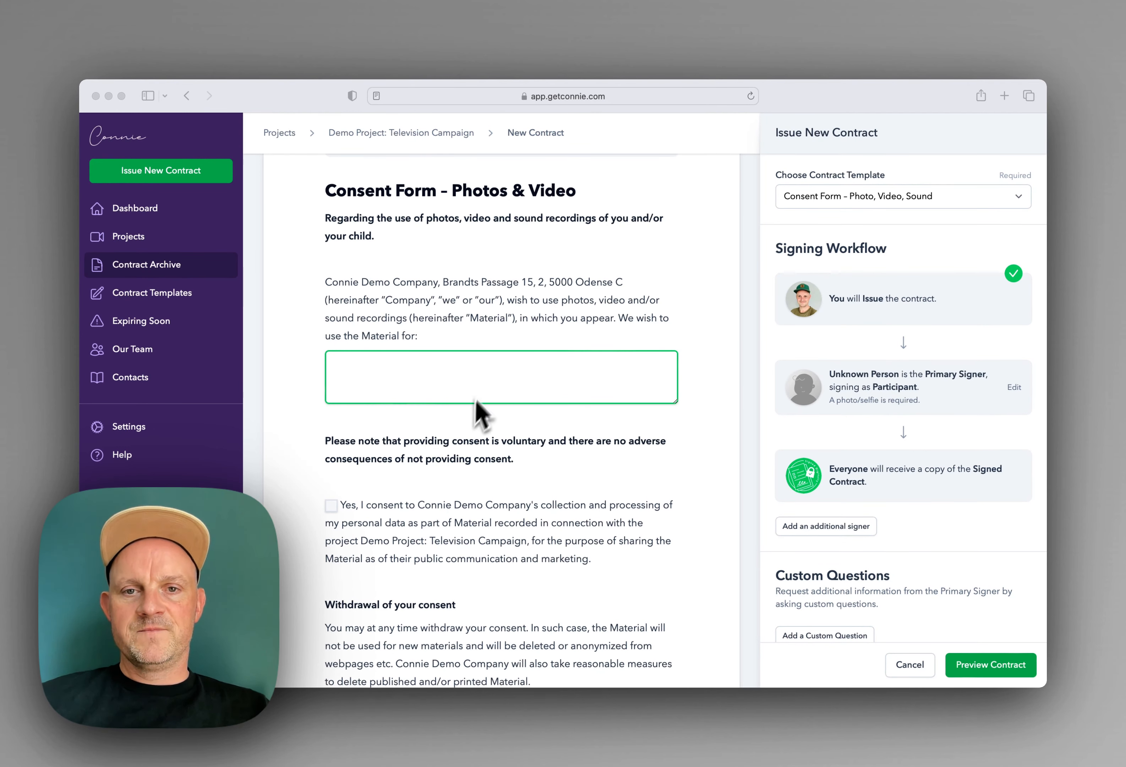
Step: Fill in 'Social Media Channels & Website' as the material's intended use
click(405, 372)
click(359, 361)
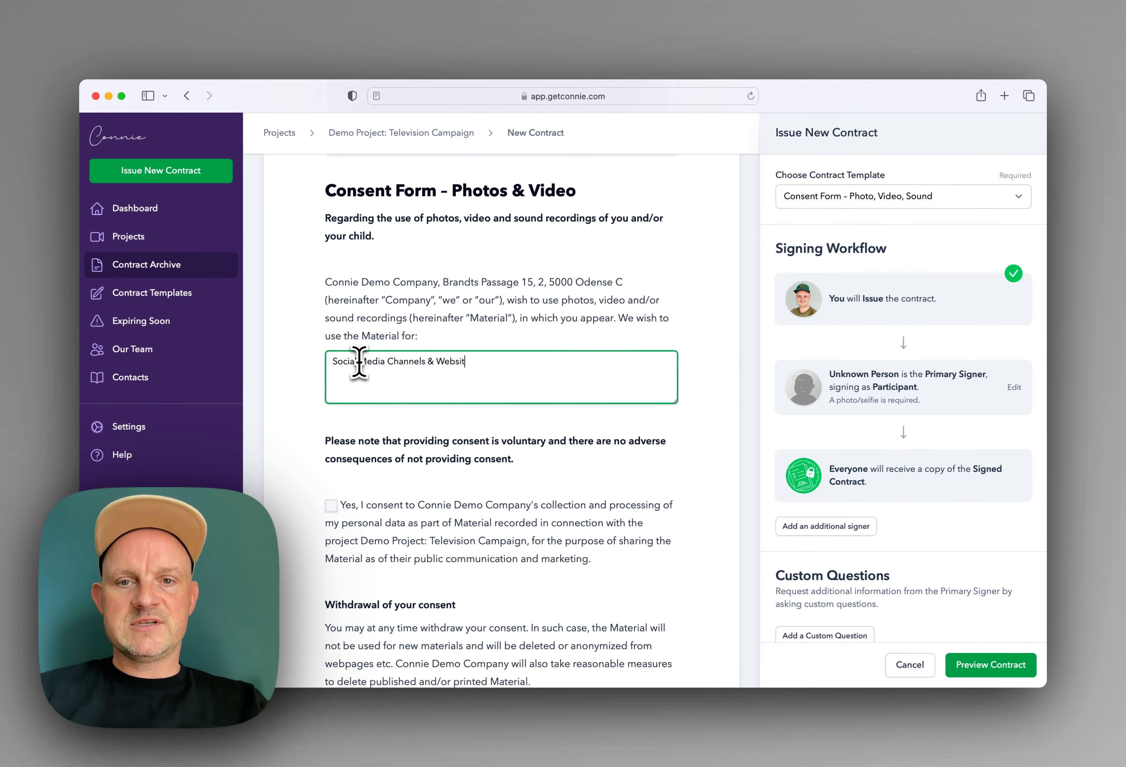
scroll(422, 500, down, 5)
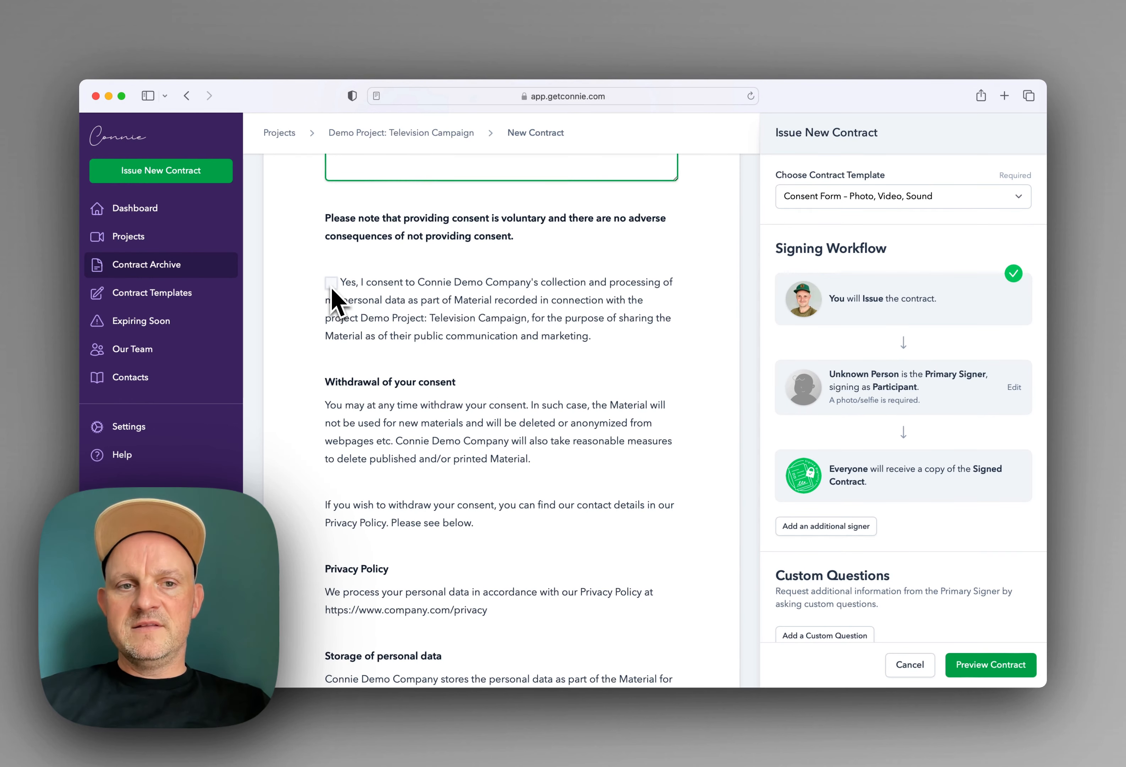
scroll(545, 417, down, 3)
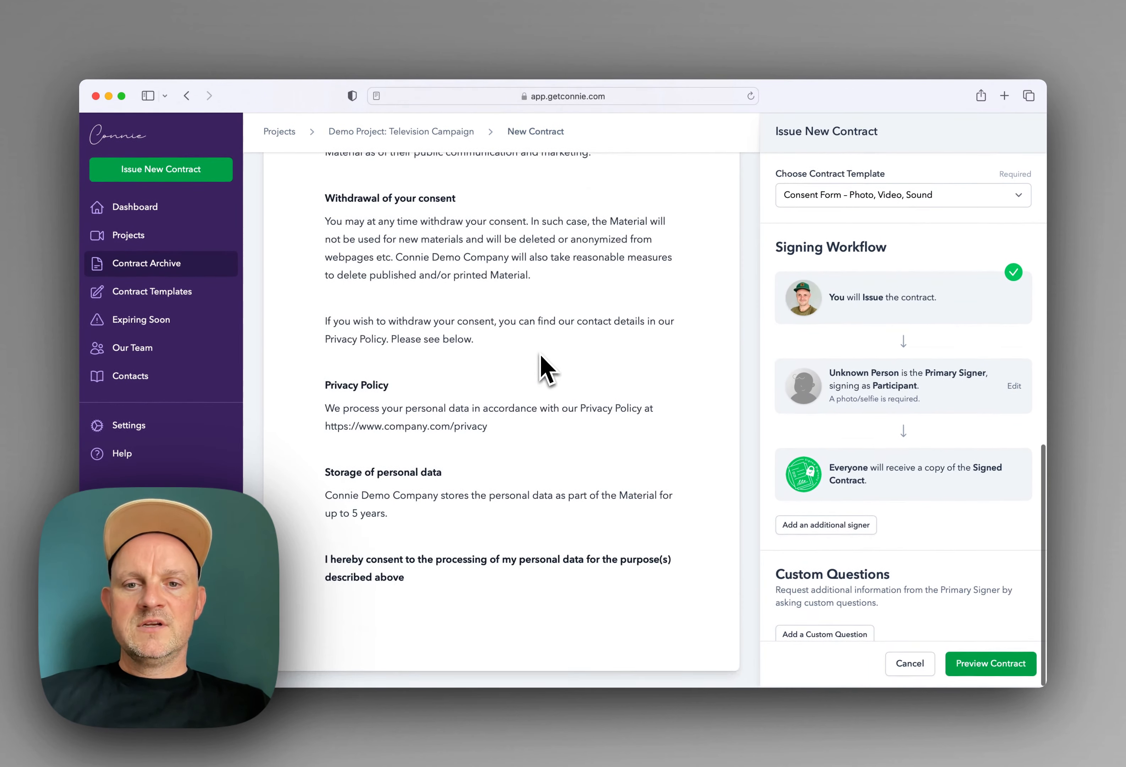
scroll(545, 370, up, 8)
scroll(545, 369, up, 3)
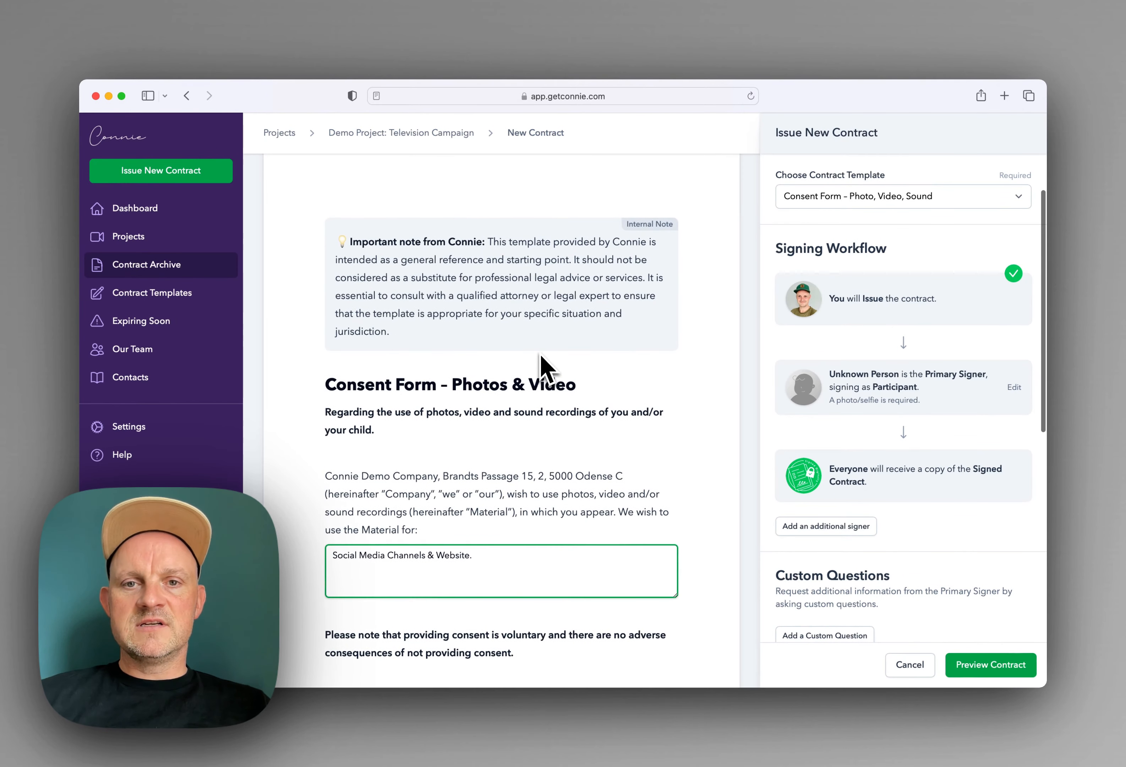
scroll(543, 382, down, 3)
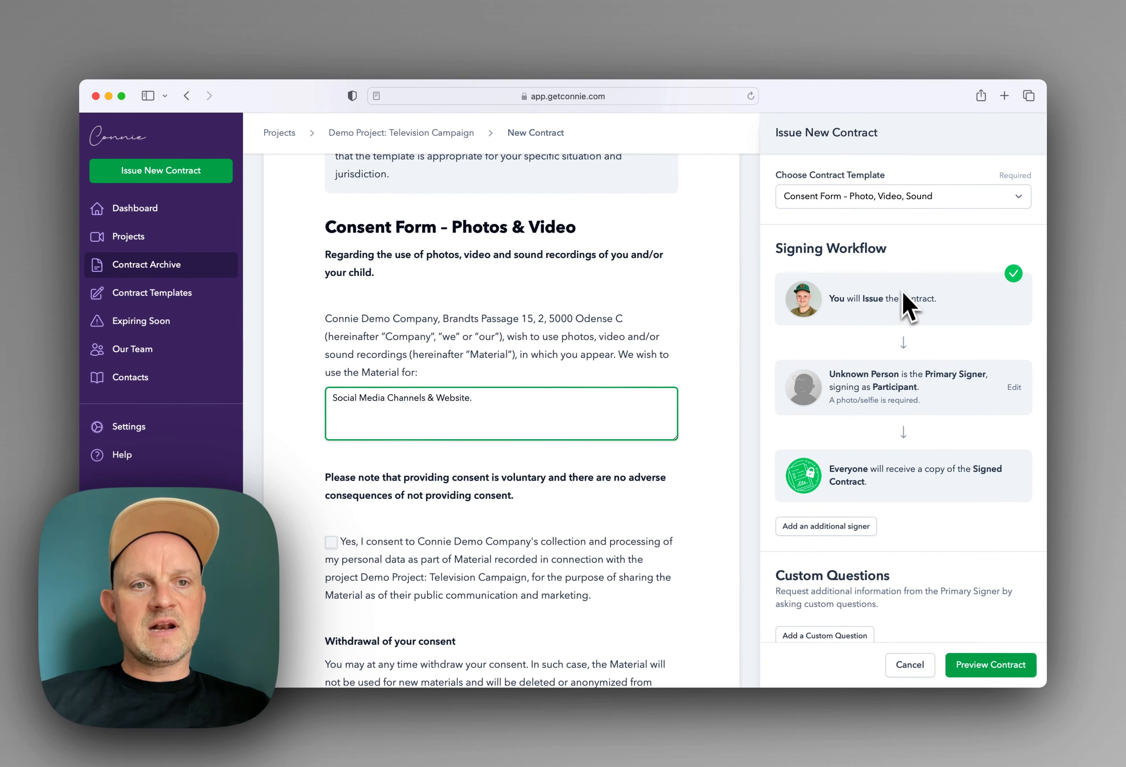
scroll(904, 294, up, 3)
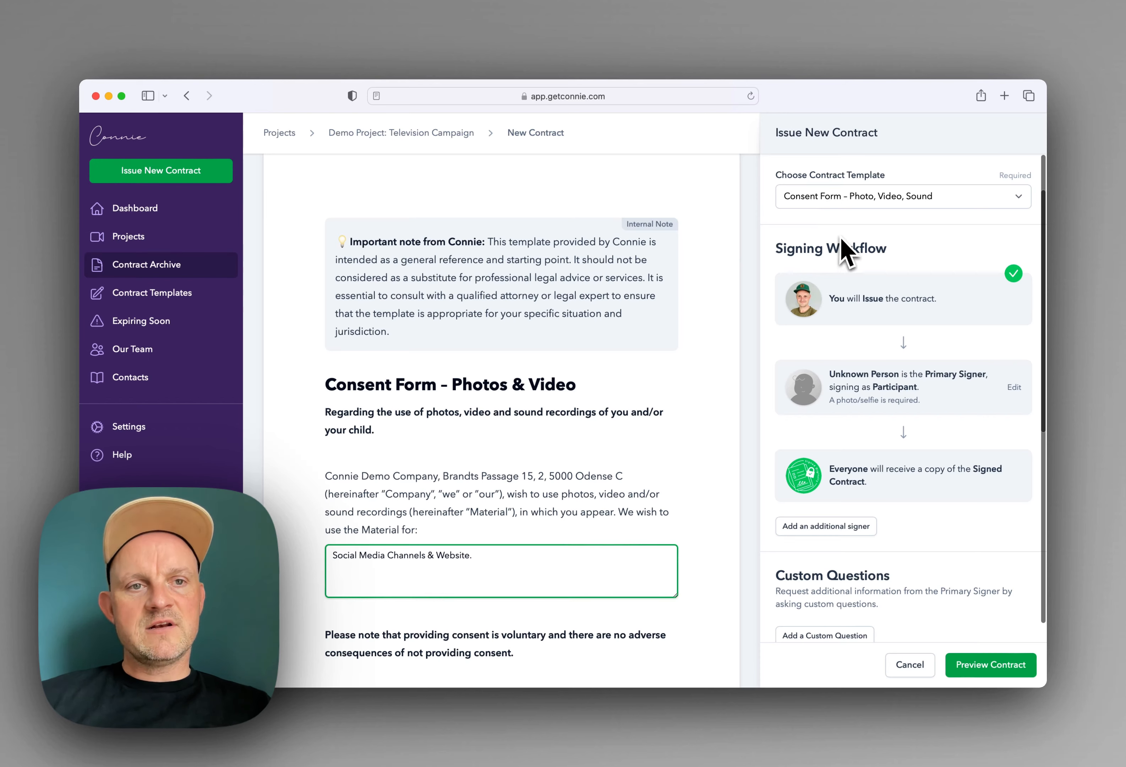
scroll(849, 273, down, 1)
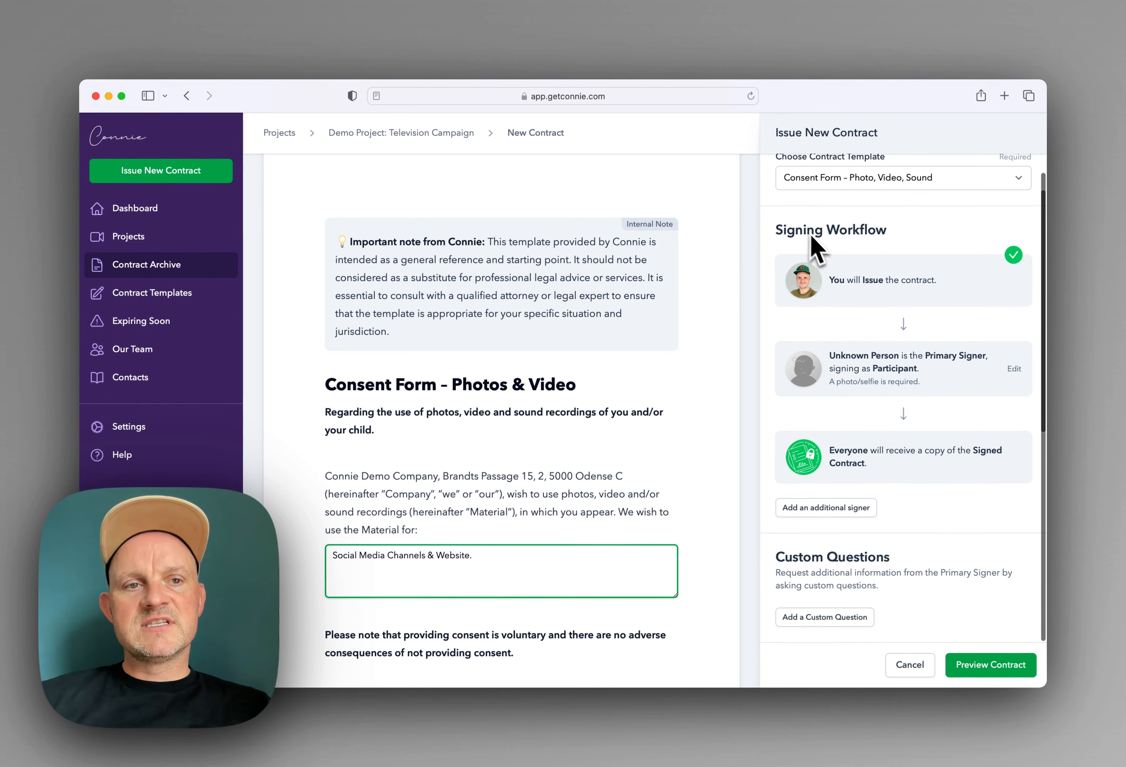
scroll(832, 355, down, 1)
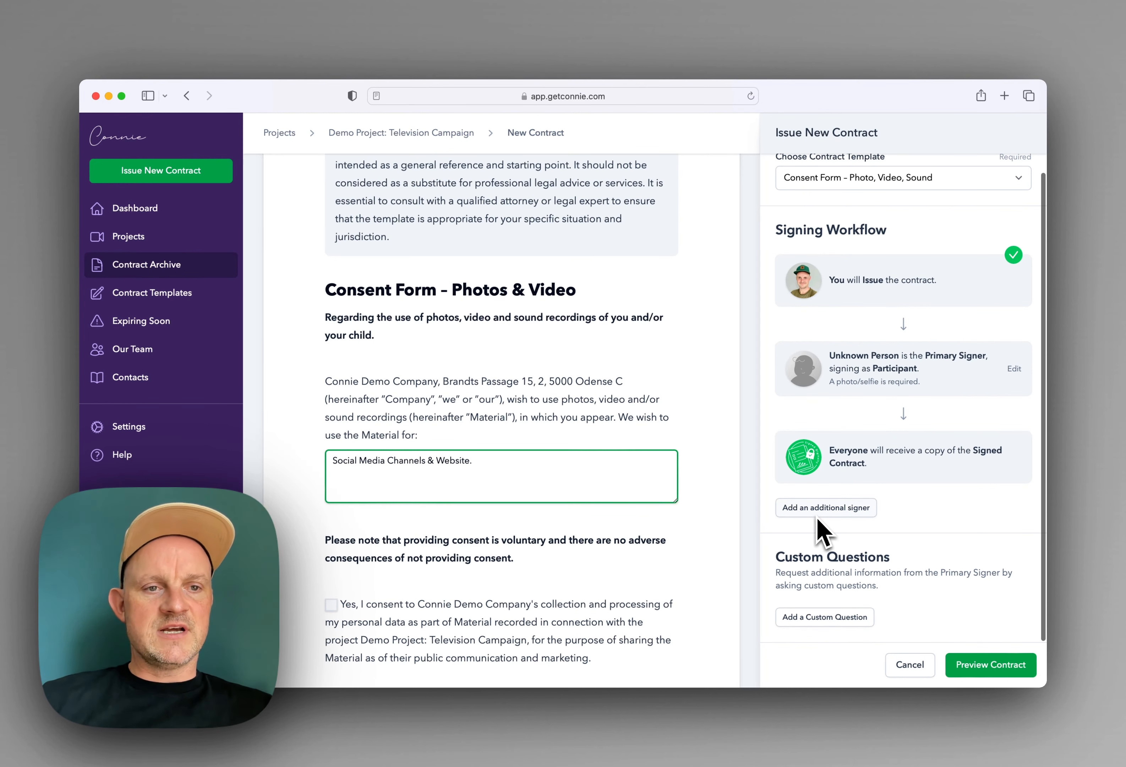
scroll(826, 533, down, 3)
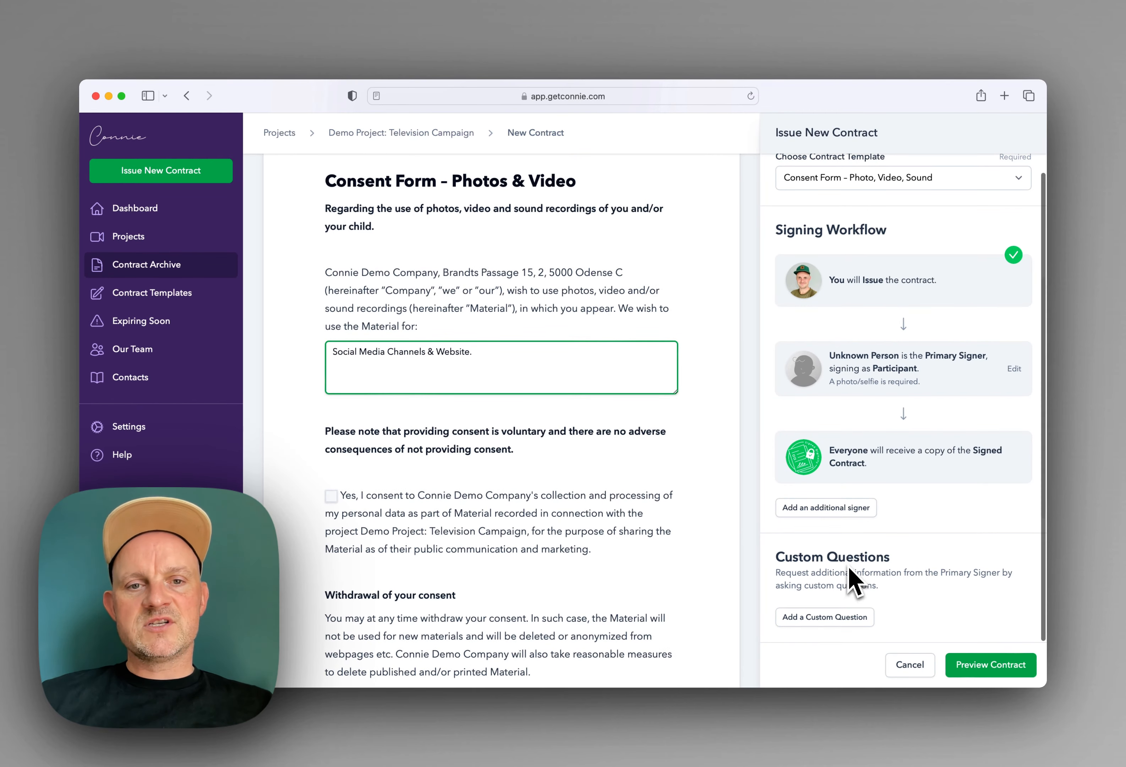
scroll(601, 554, down, 8)
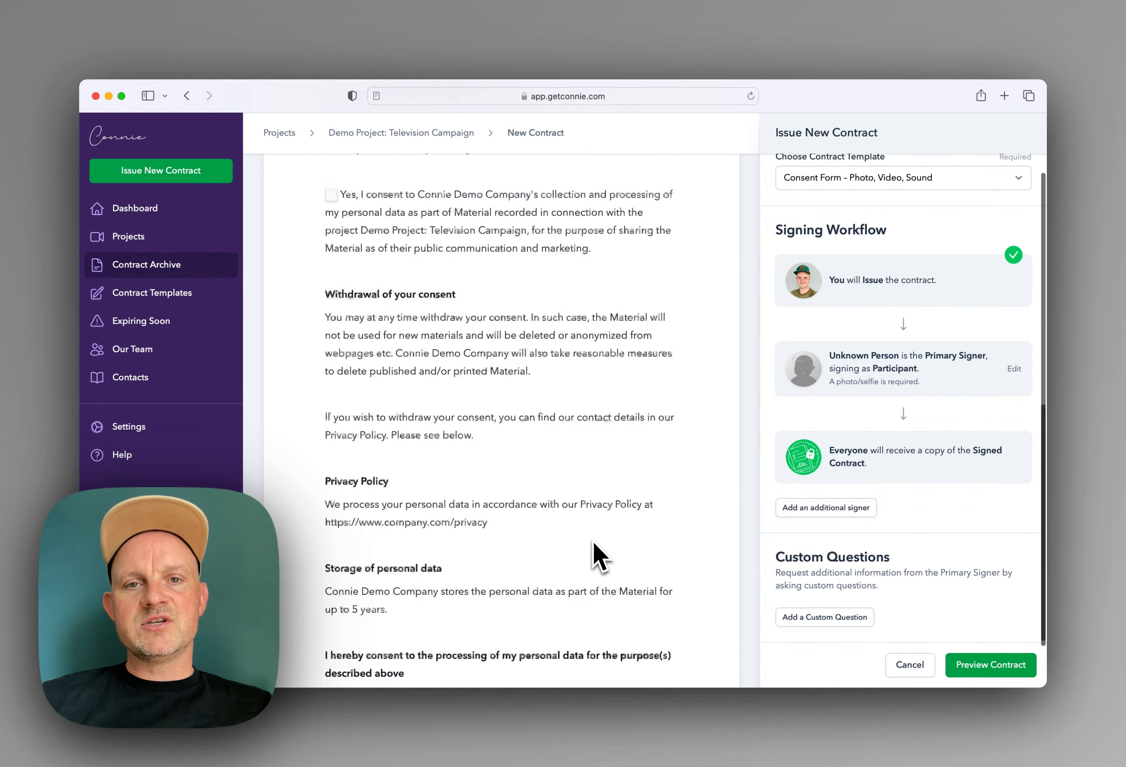
scroll(598, 556, up, 10)
scroll(599, 555, down, 13)
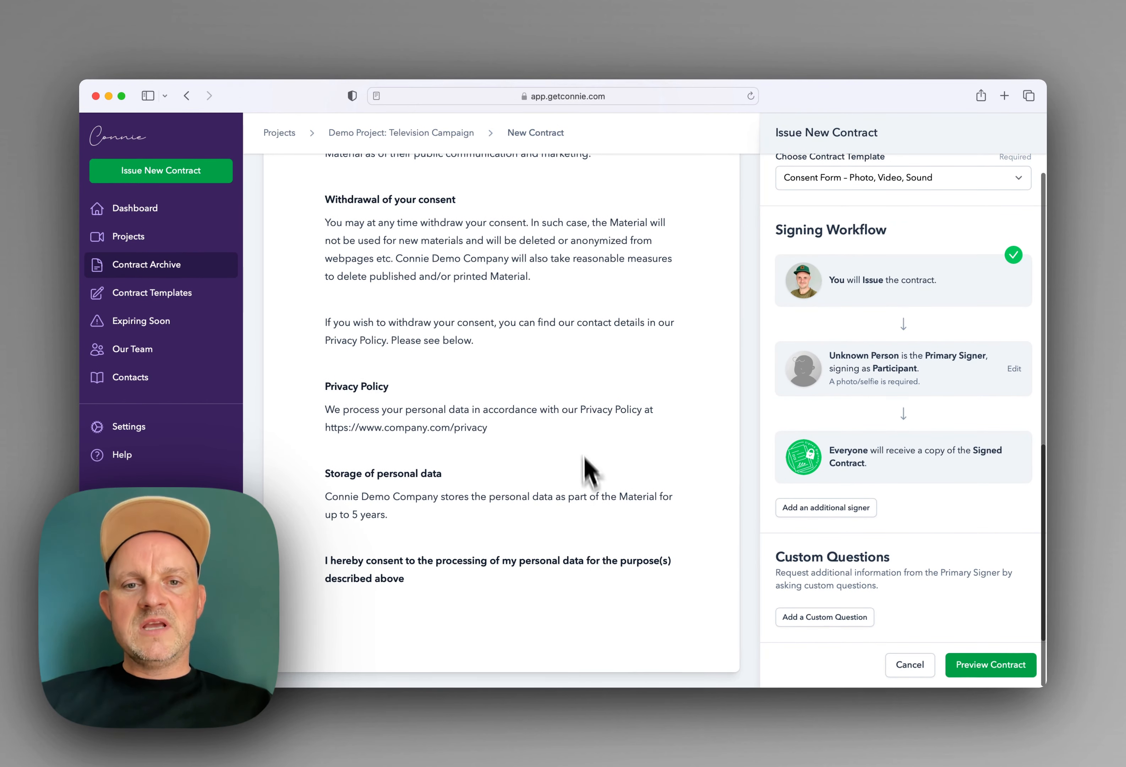
scroll(583, 455, up, 5)
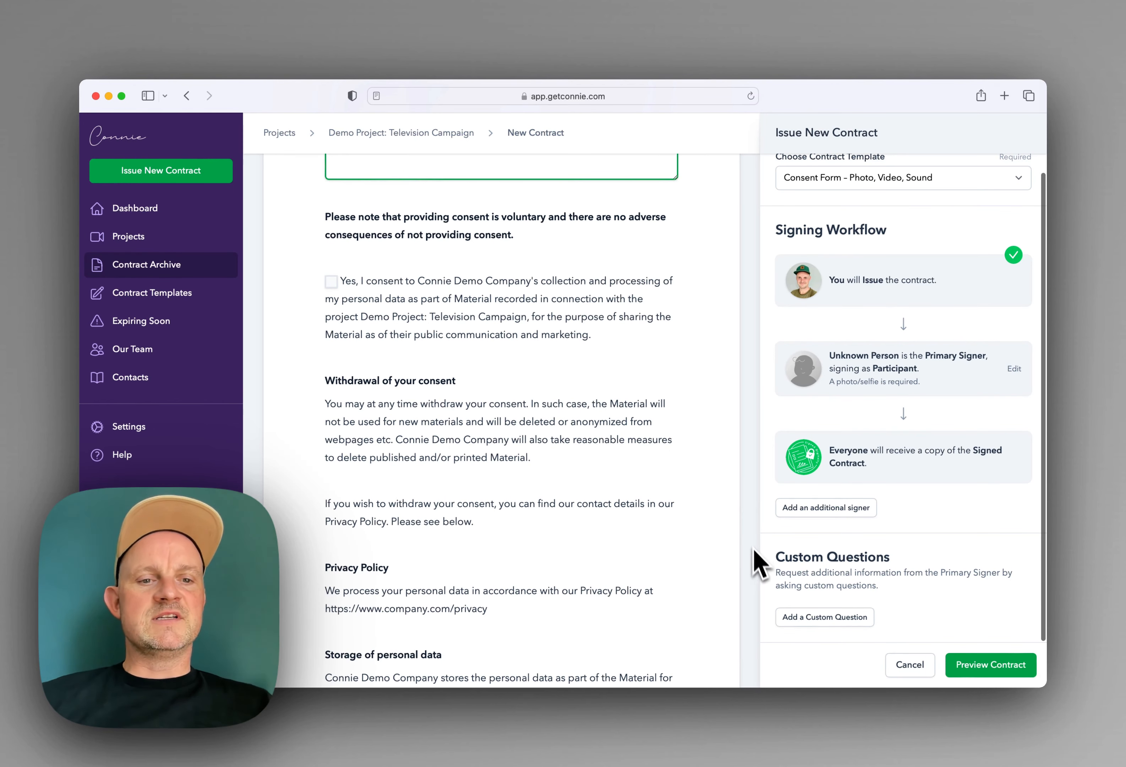
scroll(935, 498, up, 2)
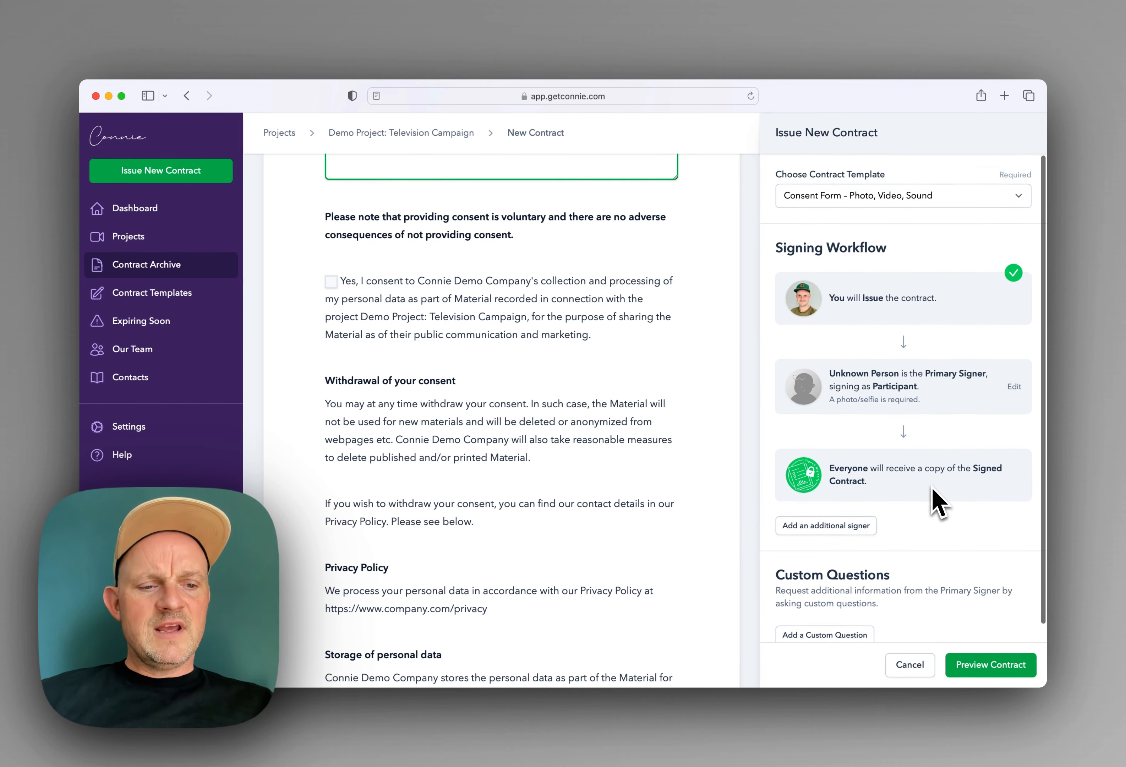
scroll(623, 478, up, 15)
scroll(641, 503, down, 6)
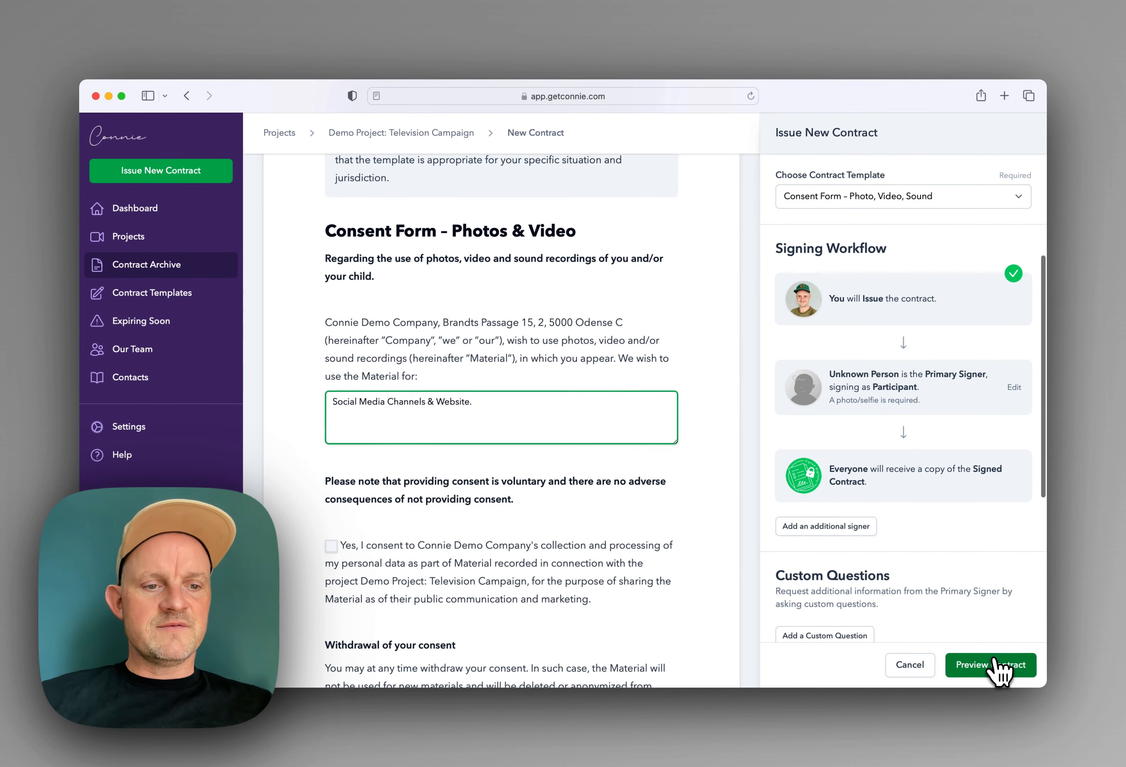
Step: Change the primary signer, entering the signer's full name and e-mail address
click(997, 665)
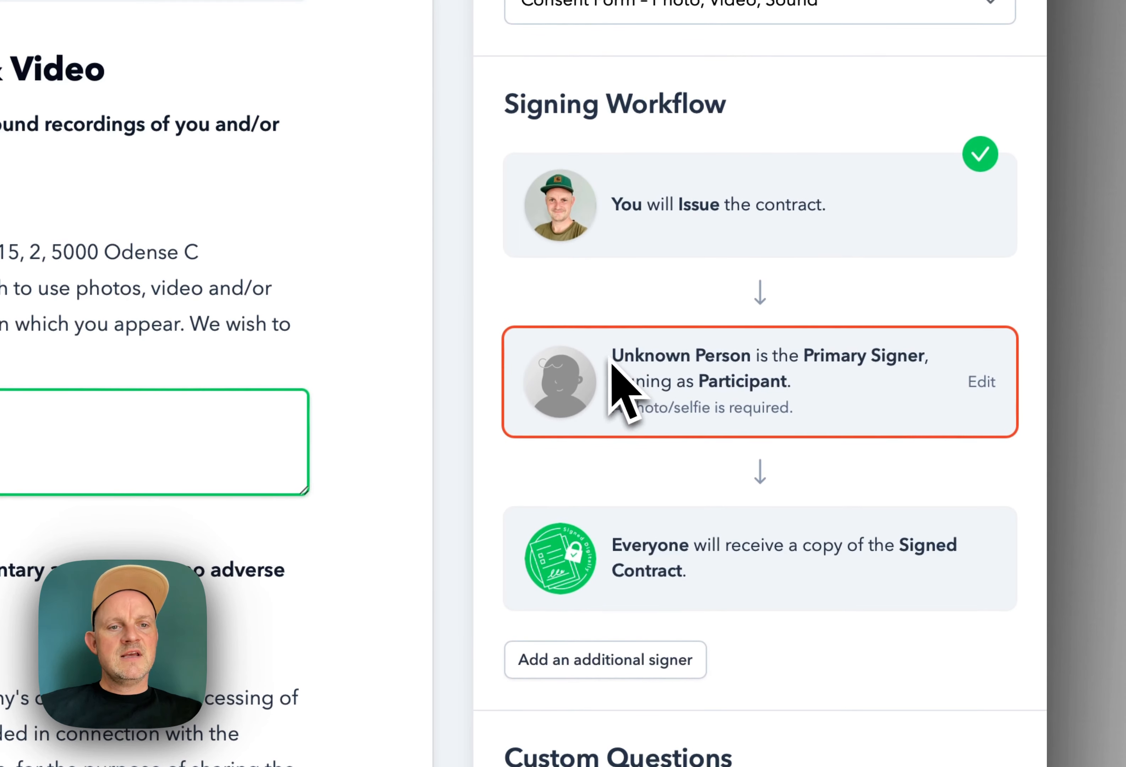
drag(611, 358, 766, 367)
click(766, 370)
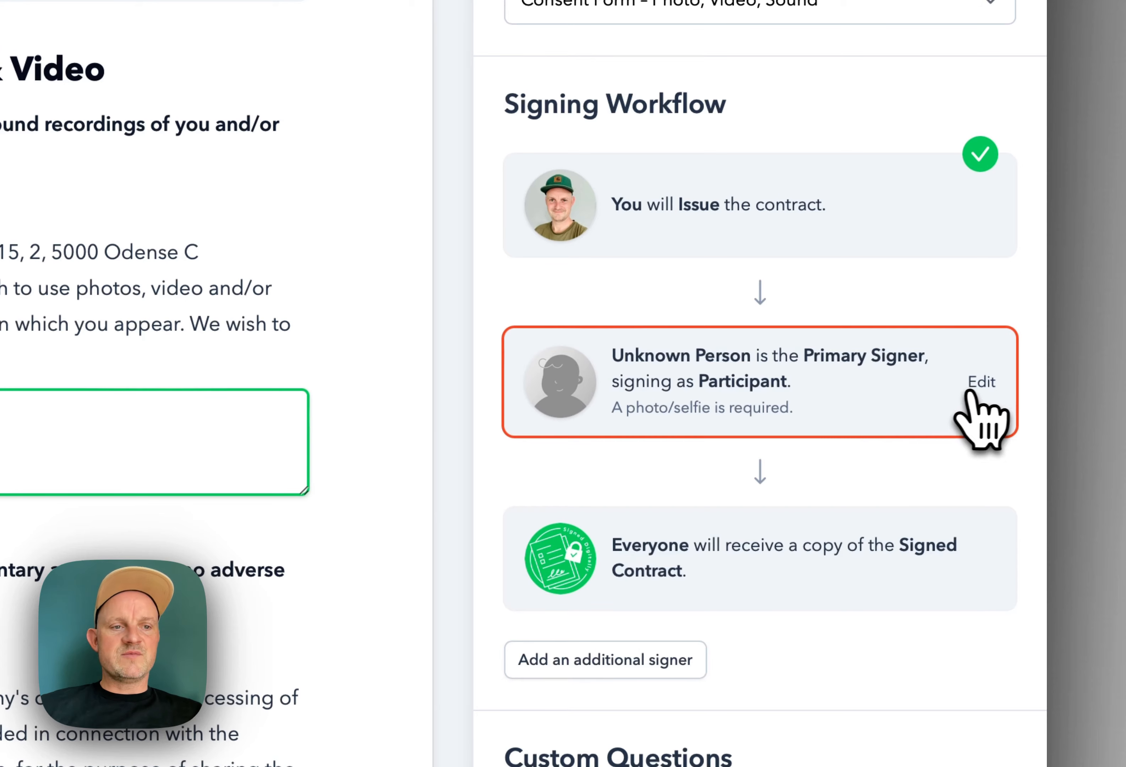
click(979, 383)
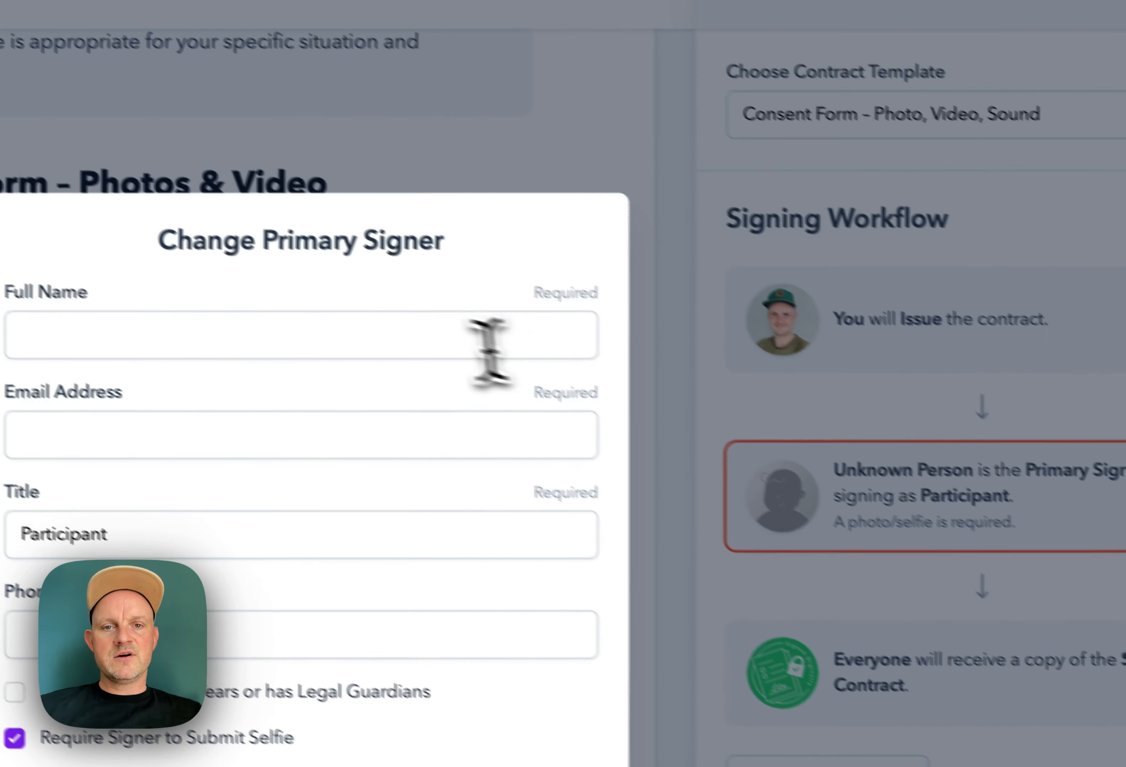
click(488, 342)
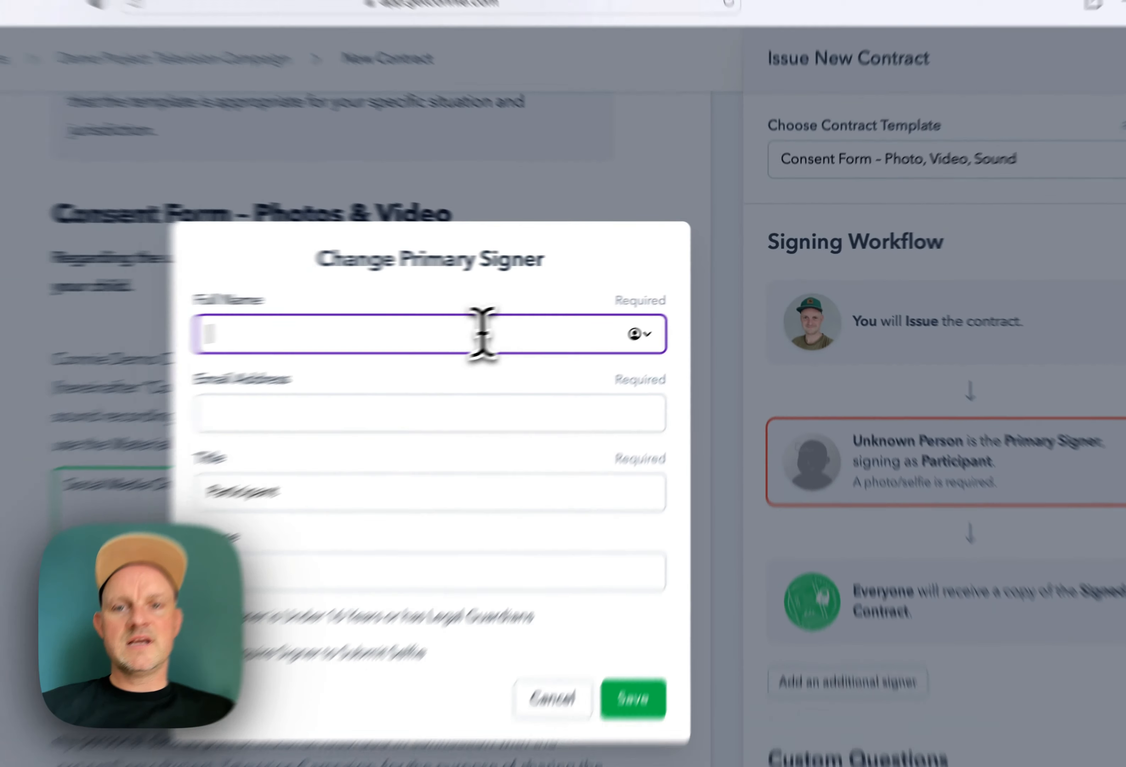
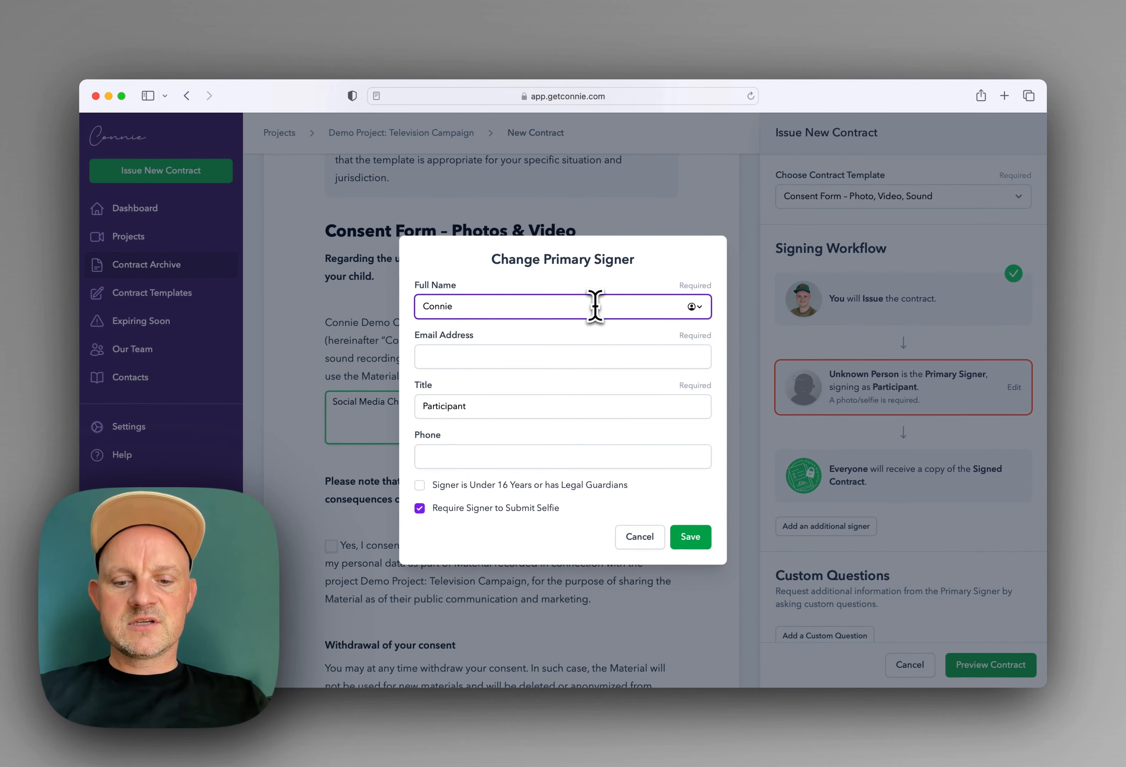
key(Tab)
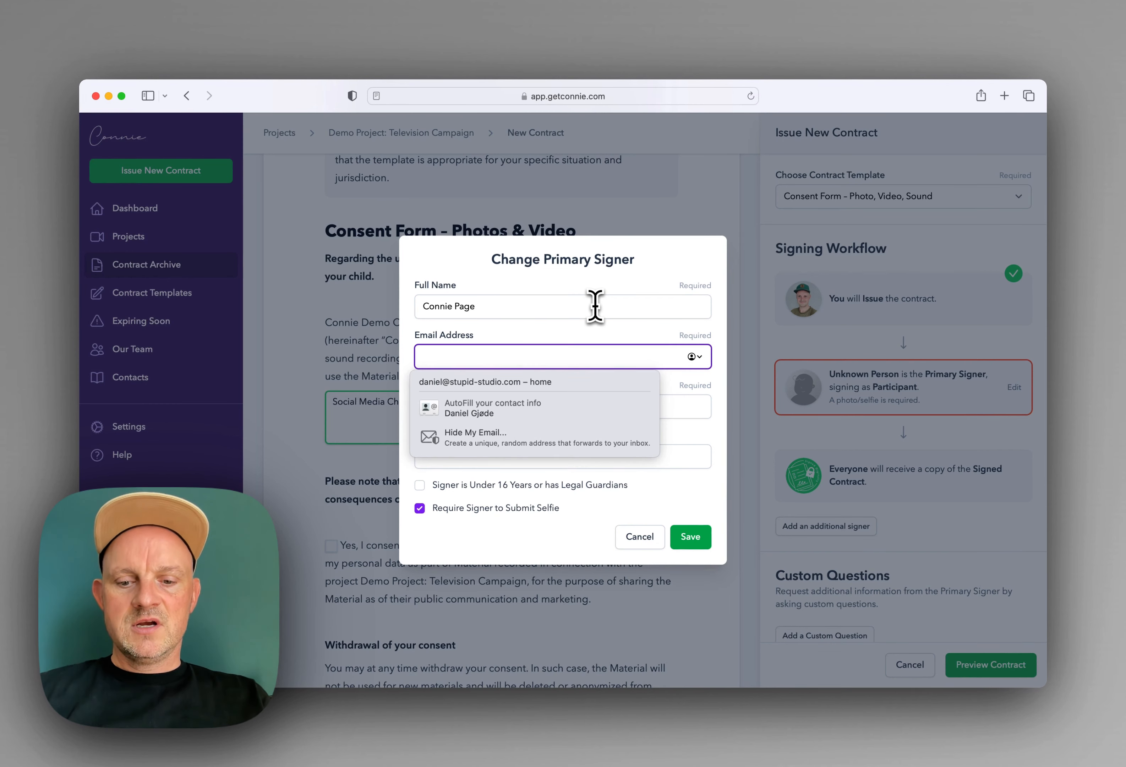
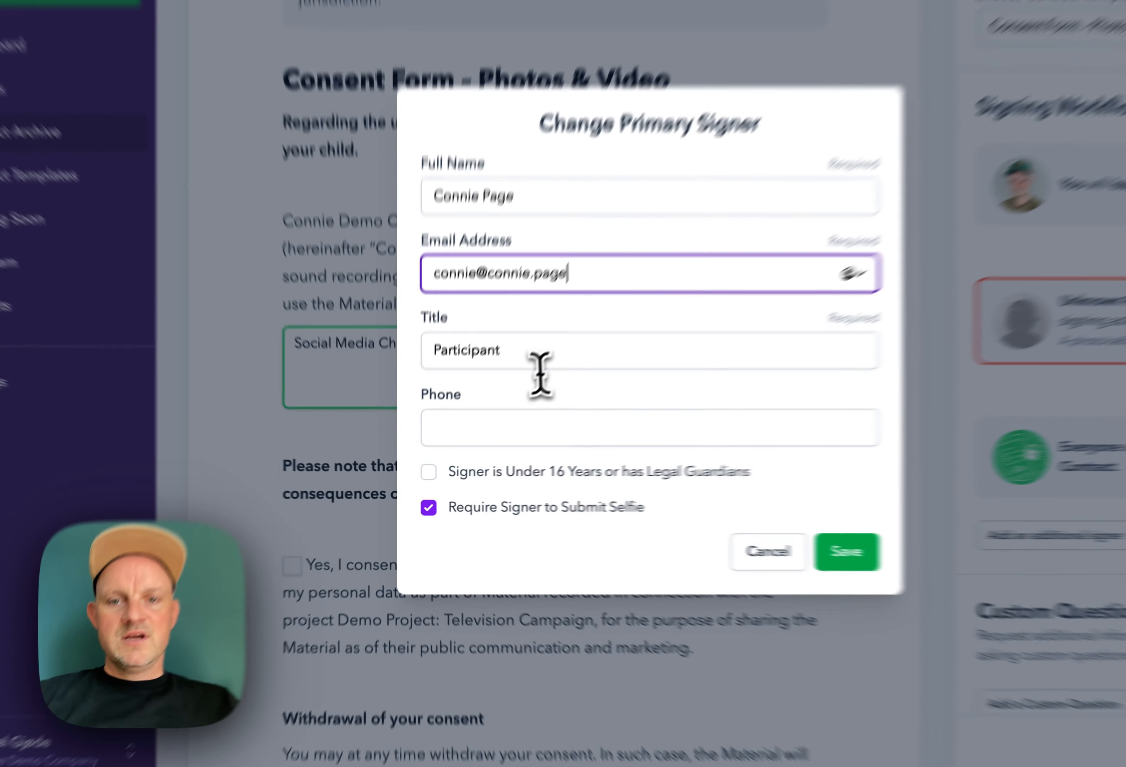
Step: Keep the signer's title as Participant and save the new primary signer
click(474, 410)
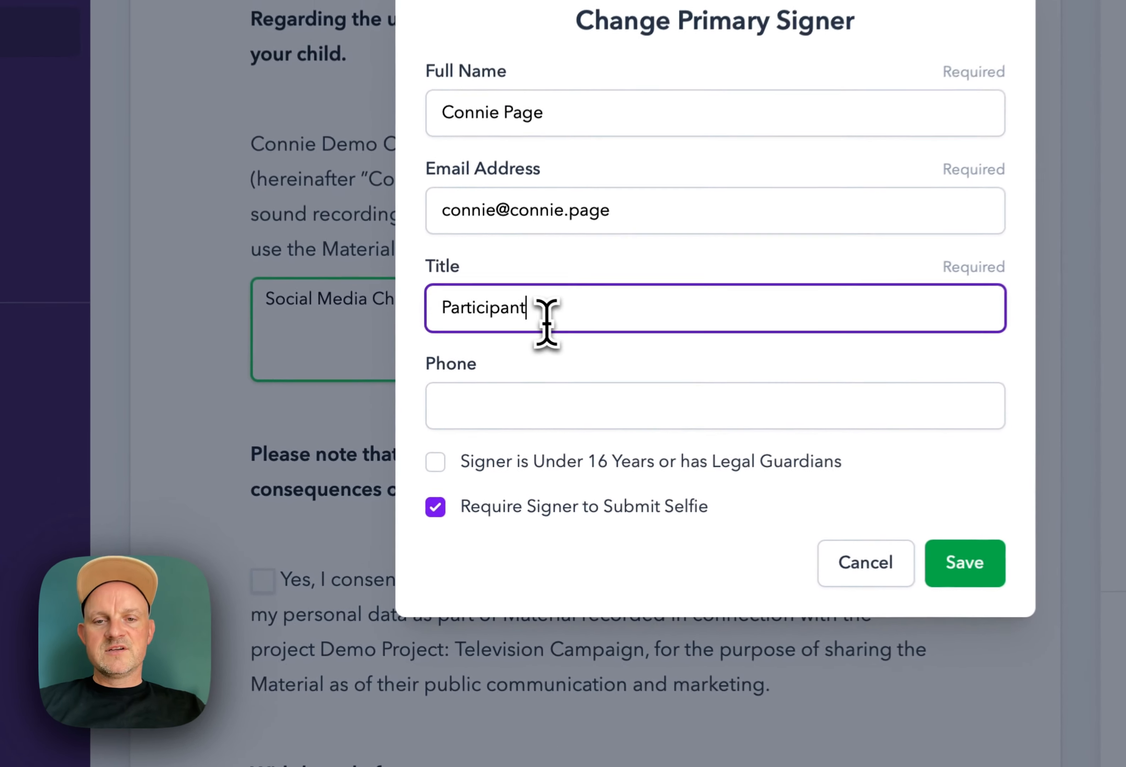
double_click(474, 411)
click(575, 305)
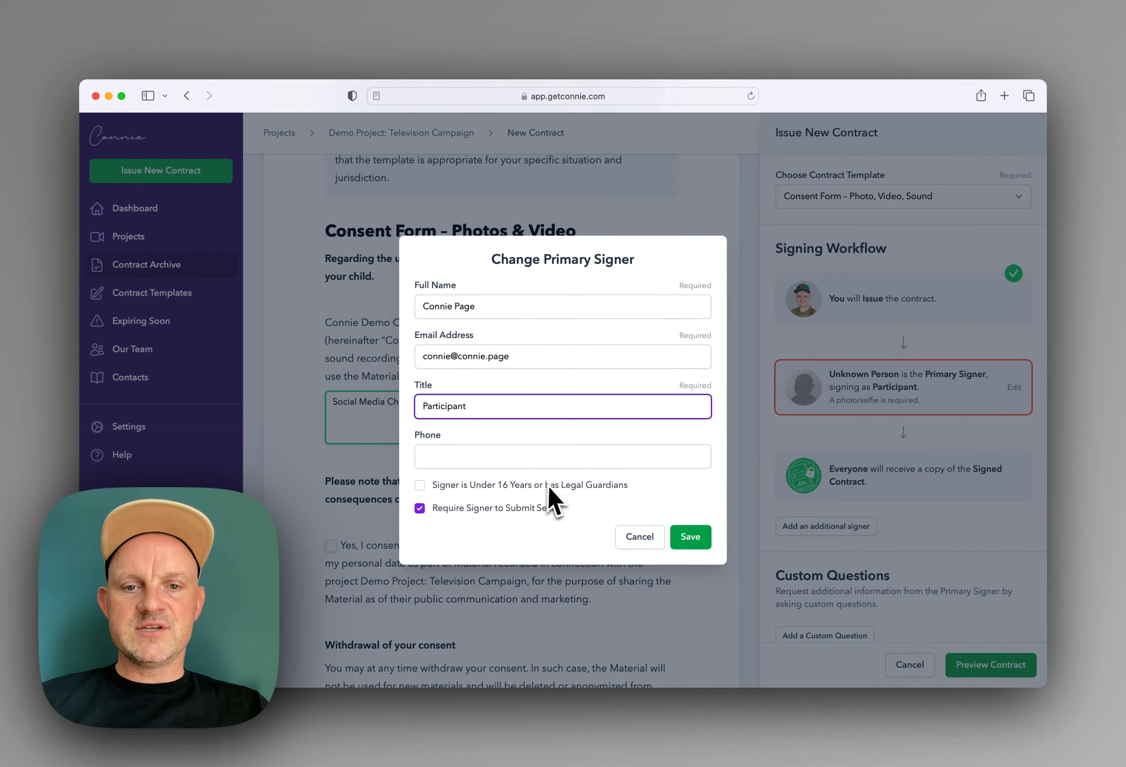
click(498, 485)
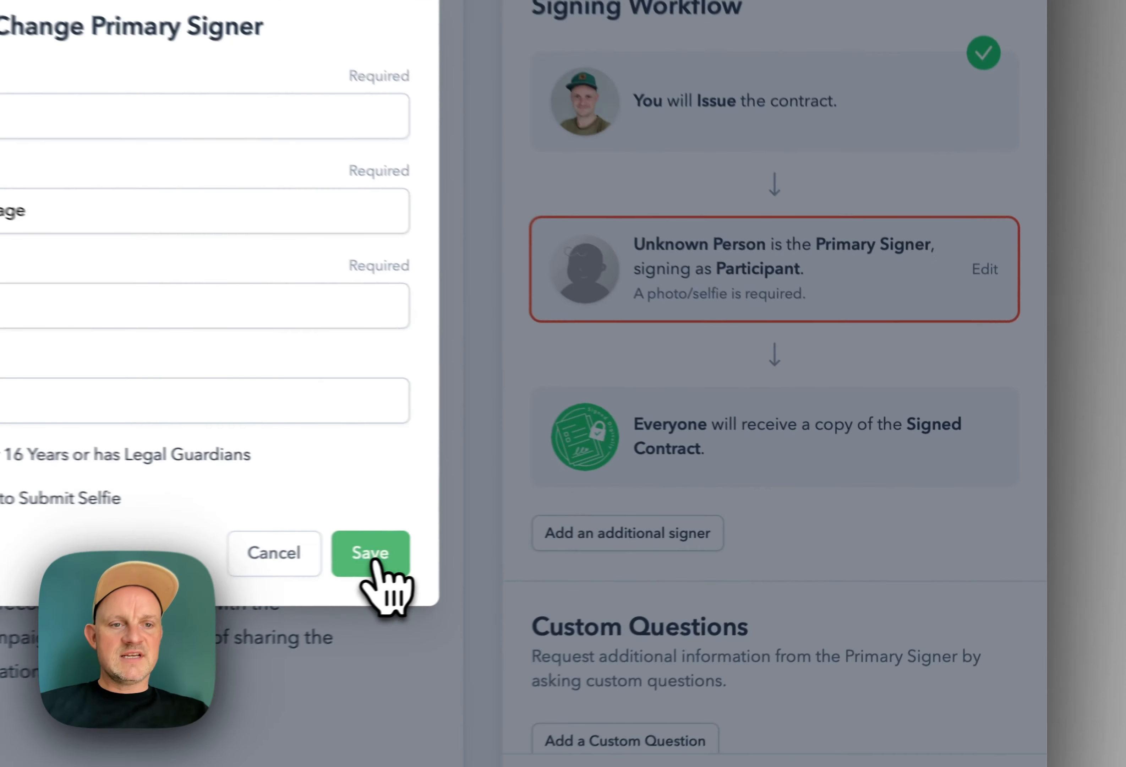
click(640, 541)
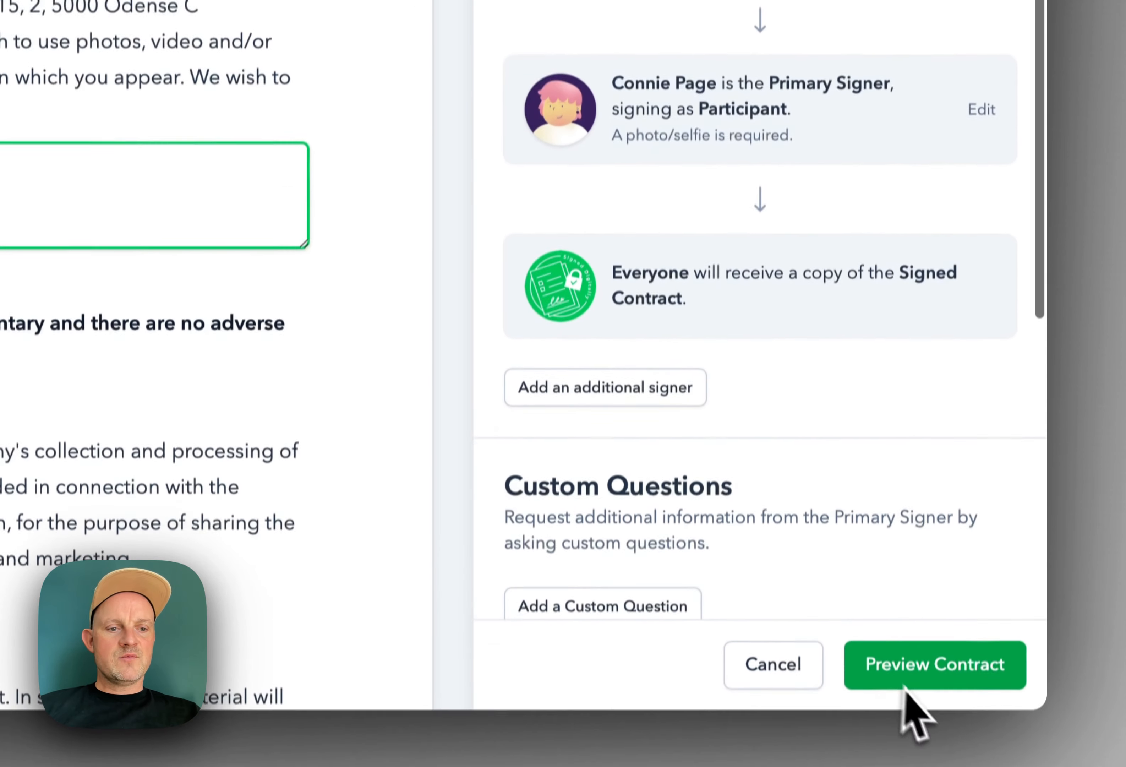
Step: Preview the consent contract, issue it, and dismiss the Contract Issued notice
click(926, 663)
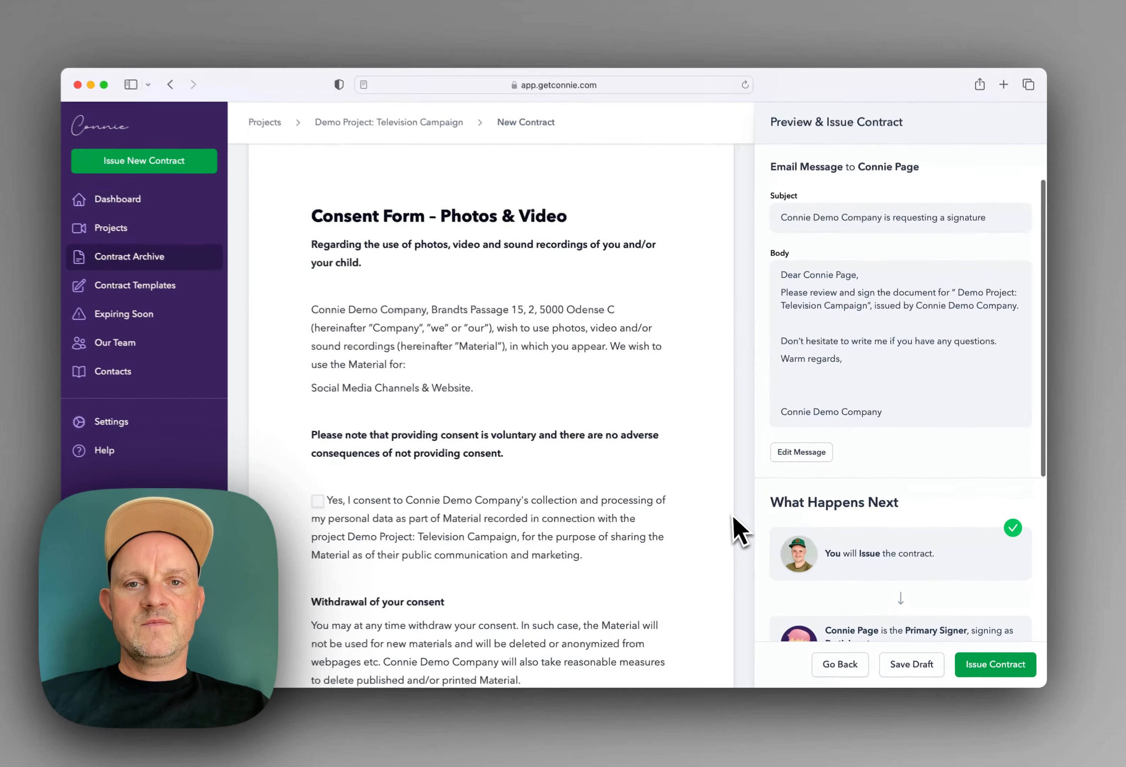
scroll(733, 528, up, 5)
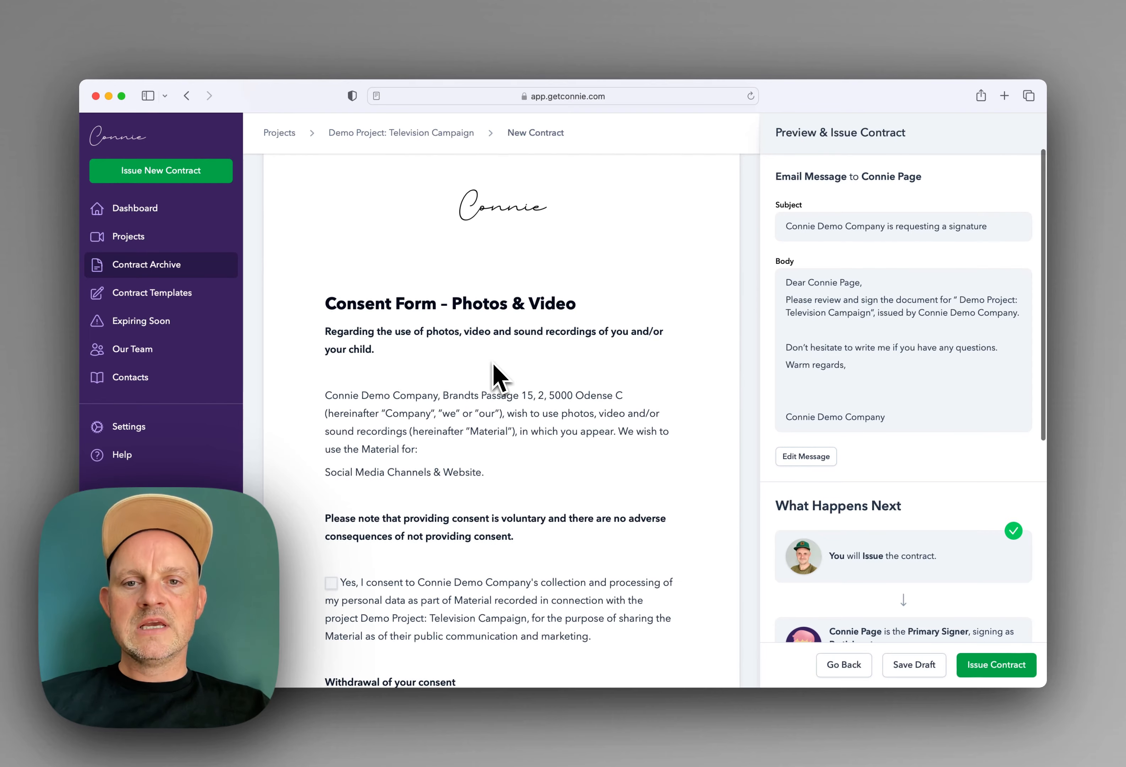
scroll(495, 375, down, 3)
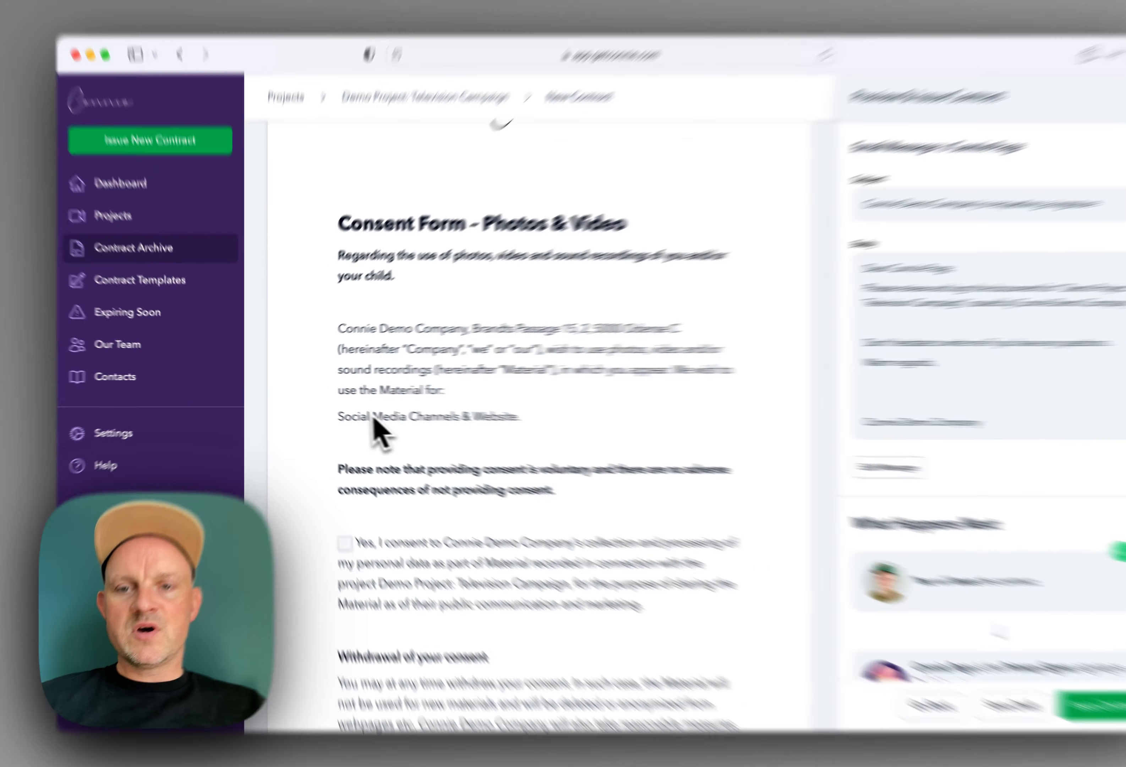
drag(324, 412, 516, 423)
scroll(516, 544, down, 3)
click(798, 465)
scroll(782, 465, down, 1)
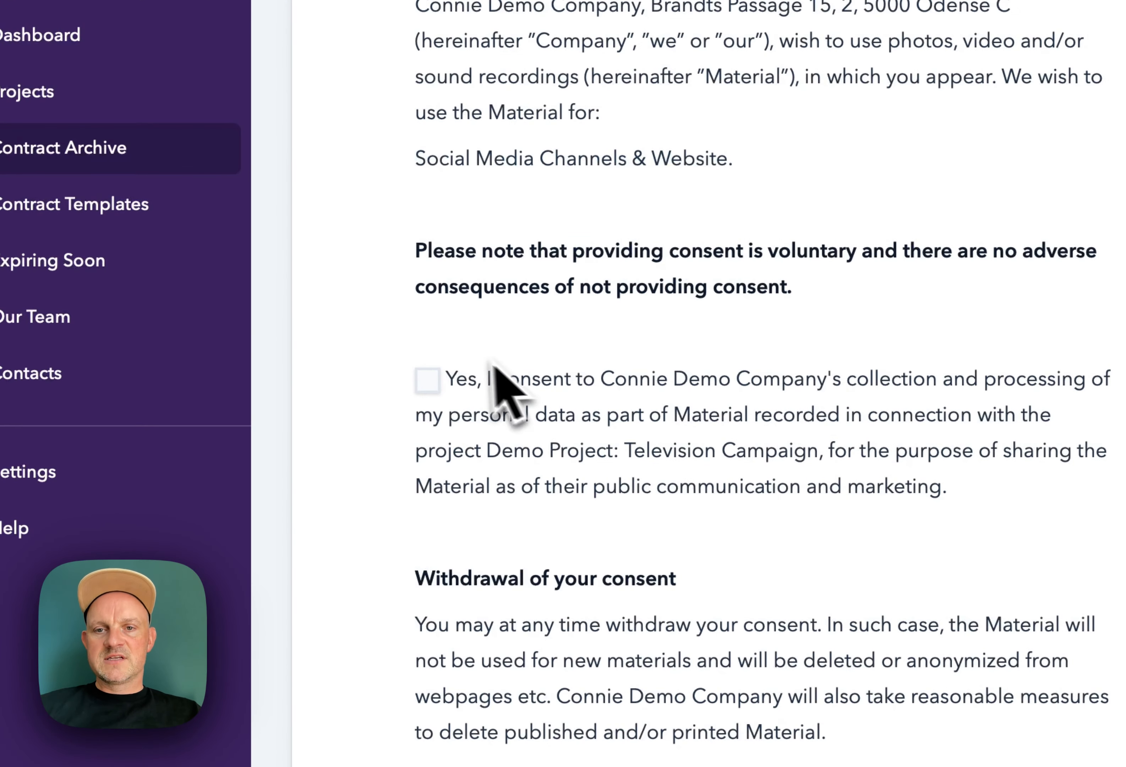
scroll(577, 446, down, 4)
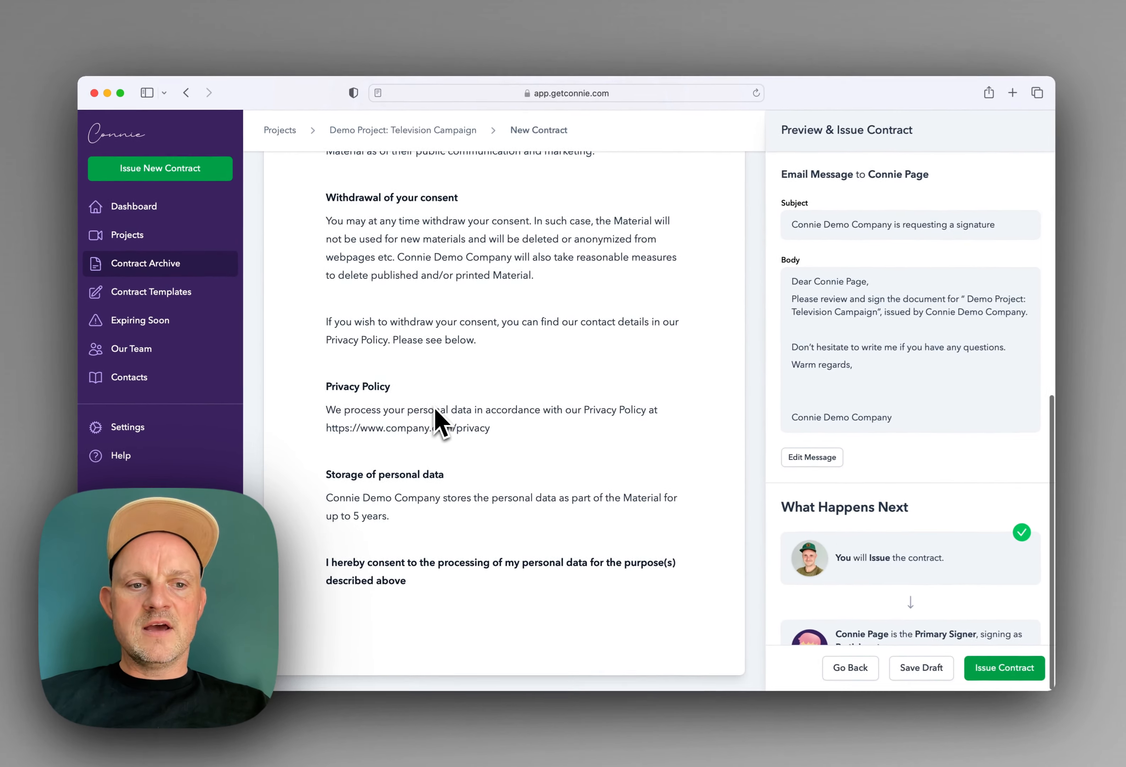
scroll(434, 408, up, 3)
scroll(434, 408, down, 3)
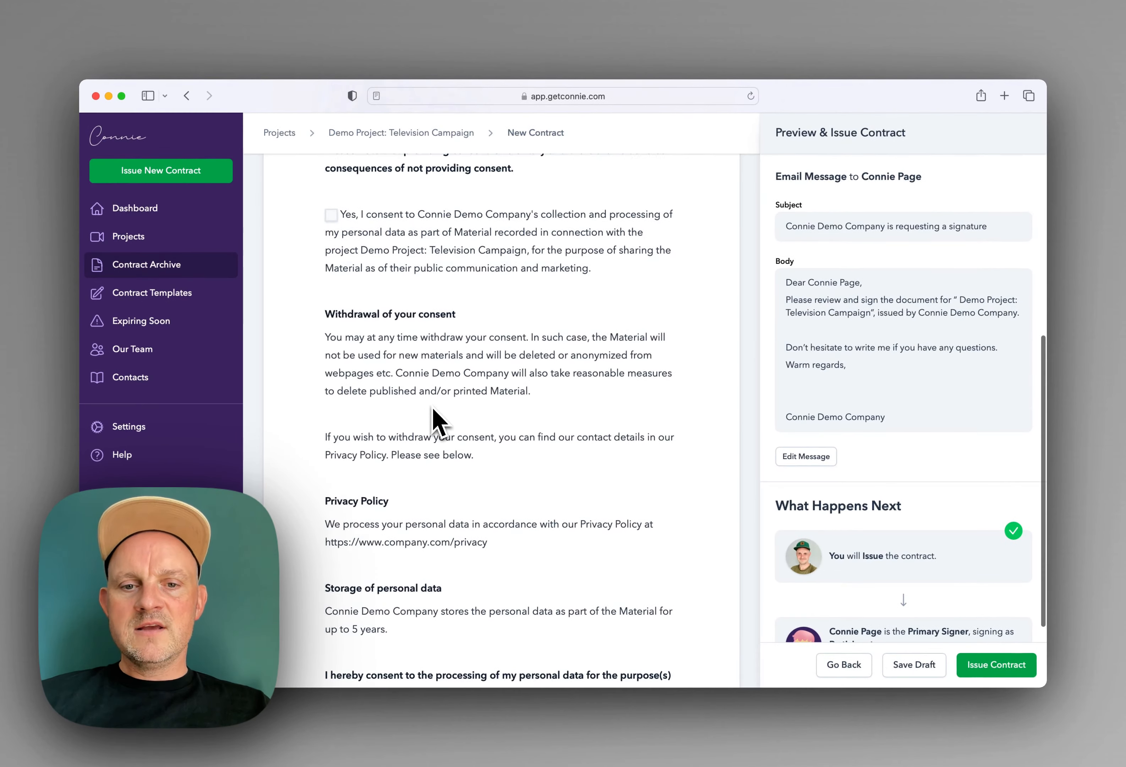
scroll(489, 377, up, 10)
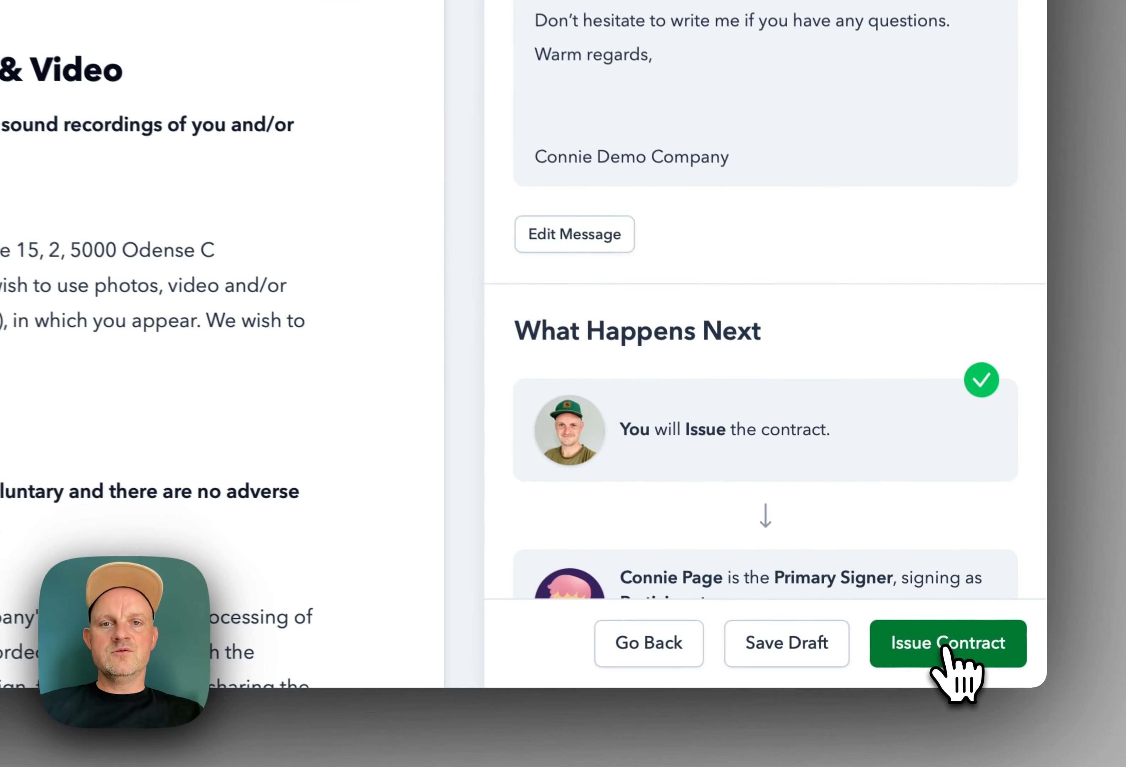
click(965, 656)
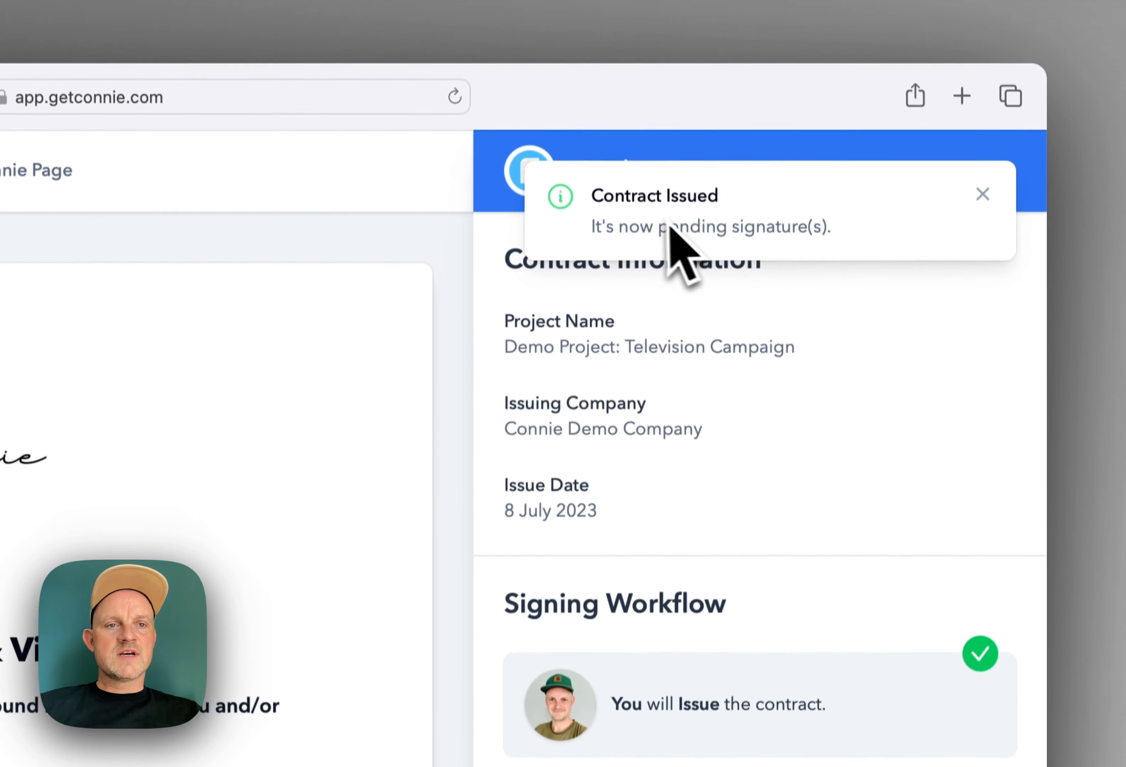
click(981, 195)
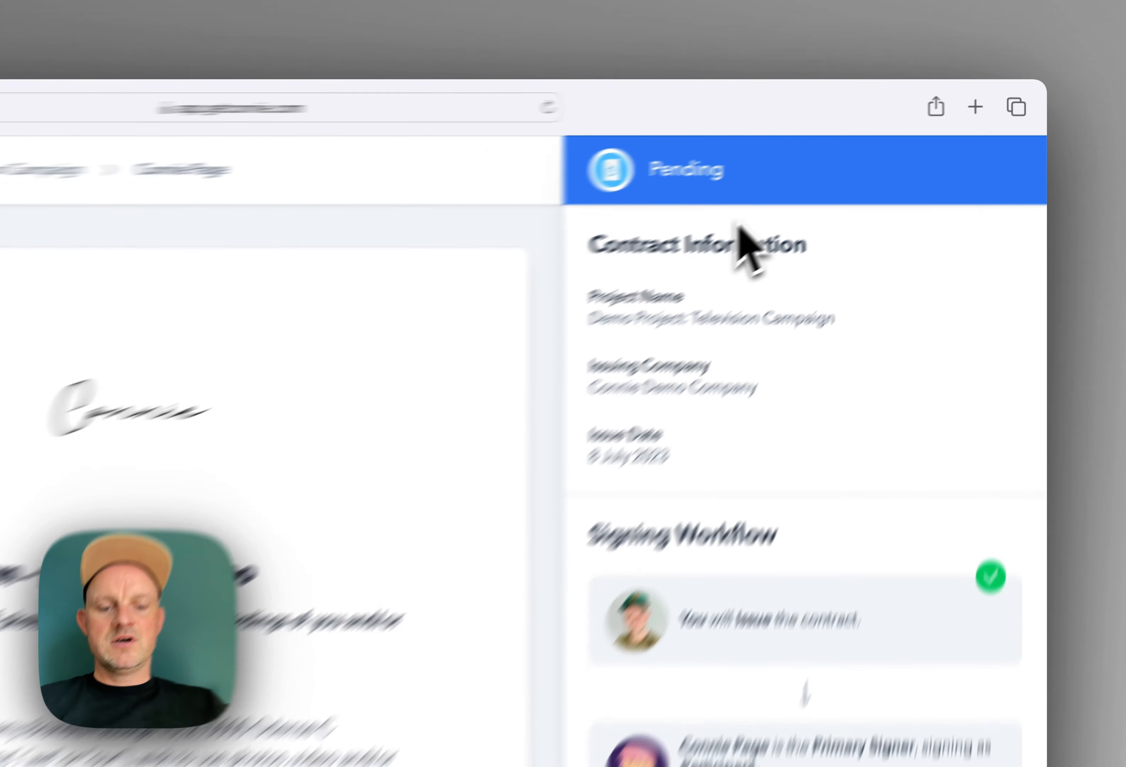
Step: Open Gmail in a new tab and switch to the signer's mail account
key(super+t)
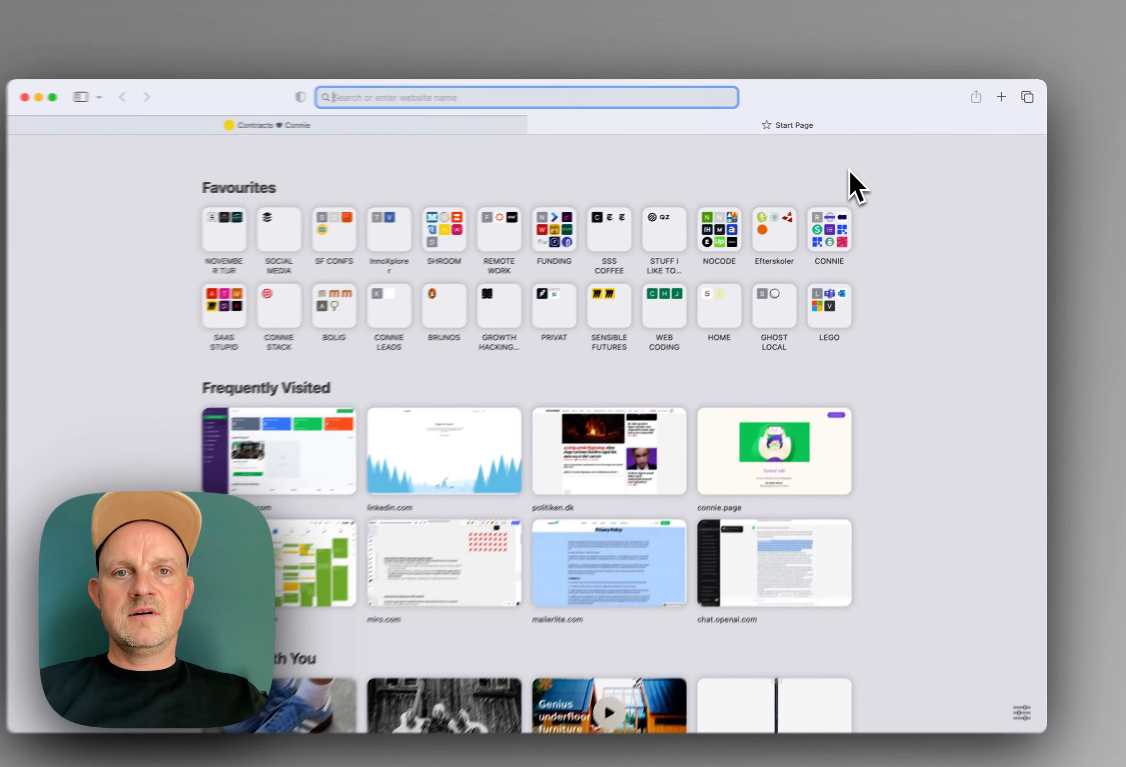
text(mail.)
key(Return)
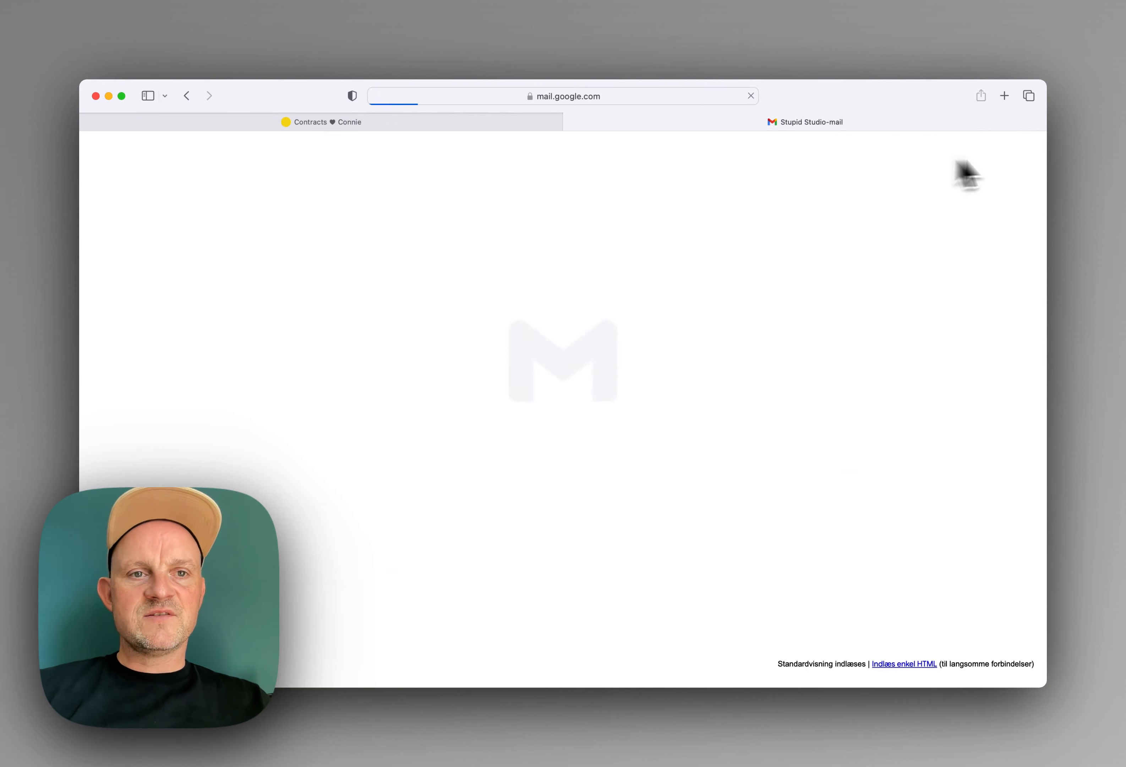
click(983, 151)
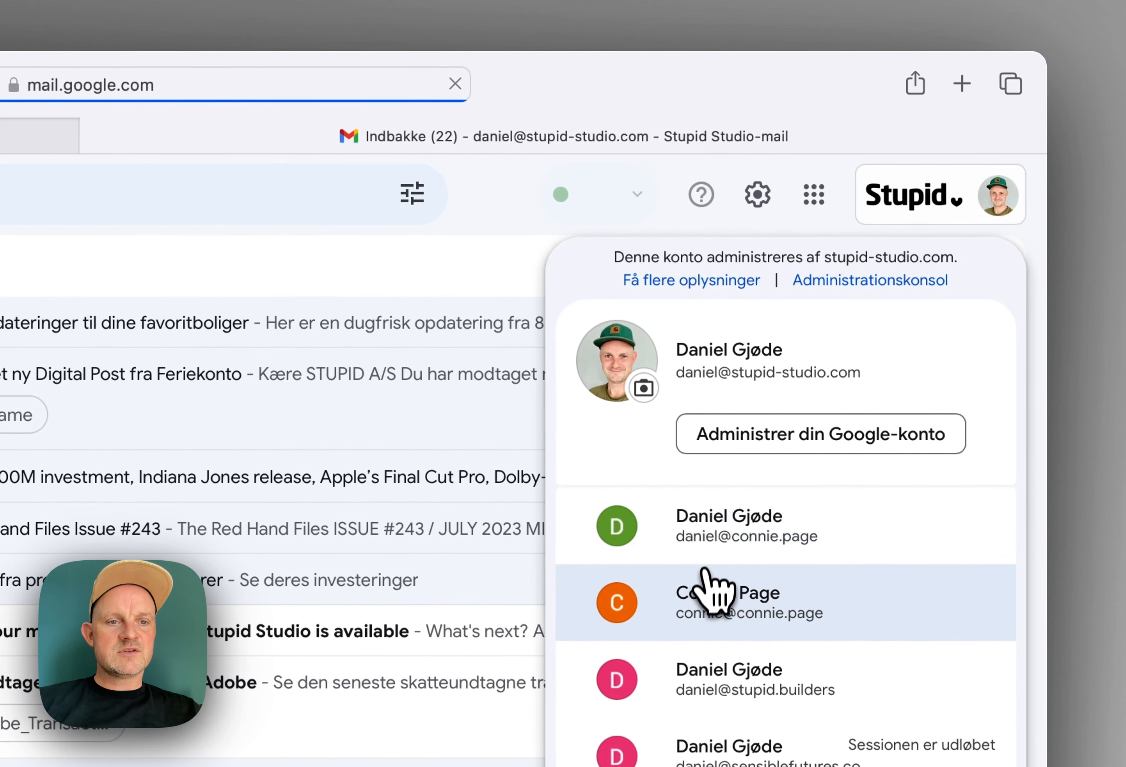
click(704, 574)
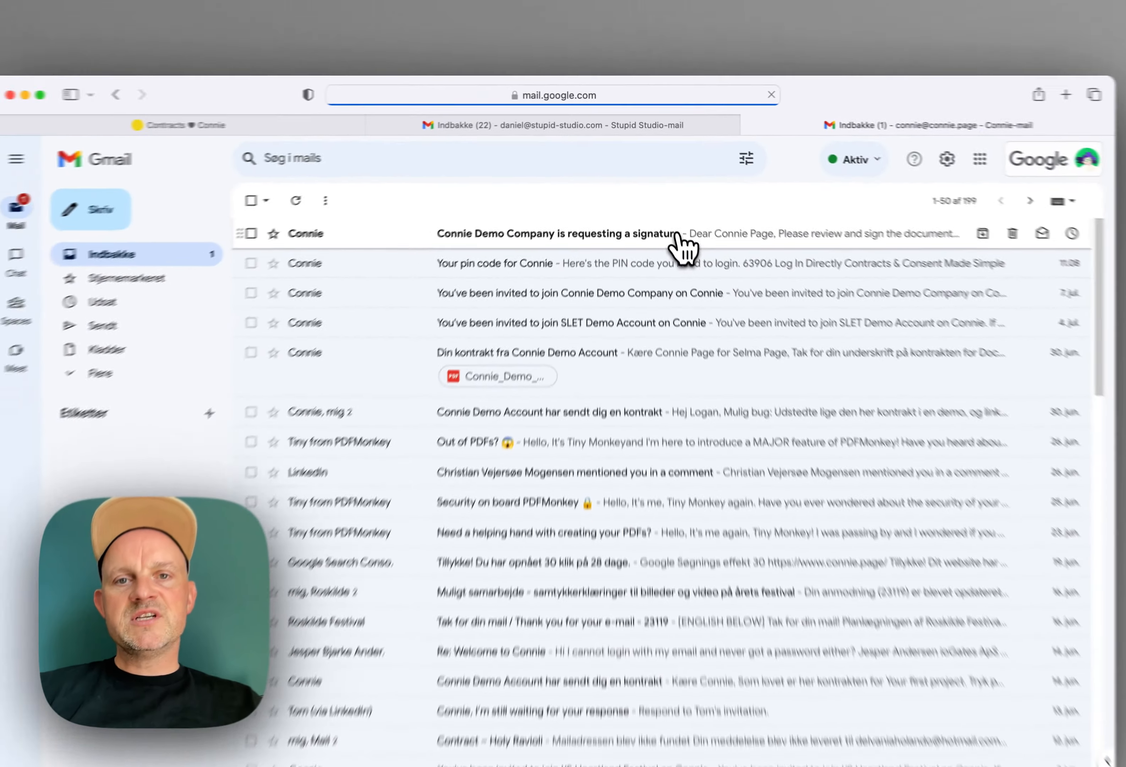
Step: Open the 'Connie Demo Company is requesting a signature' e-mail and read its signing link
click(826, 309)
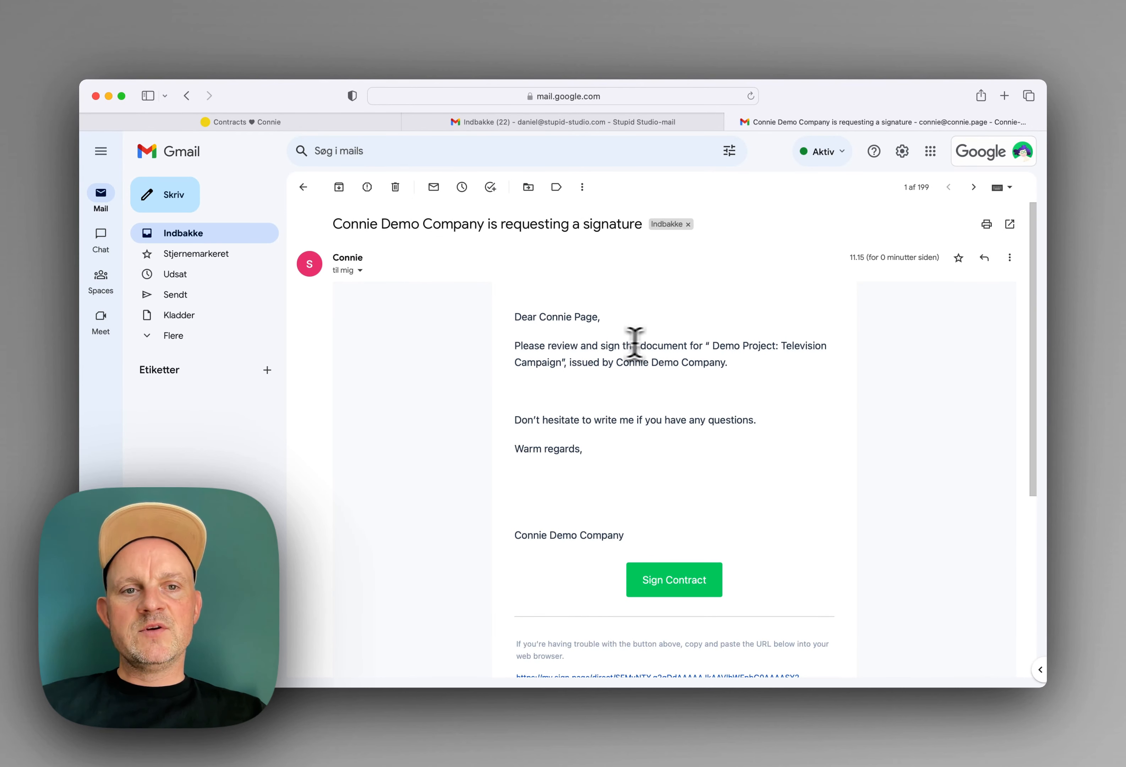
drag(711, 346, 593, 367)
click(591, 366)
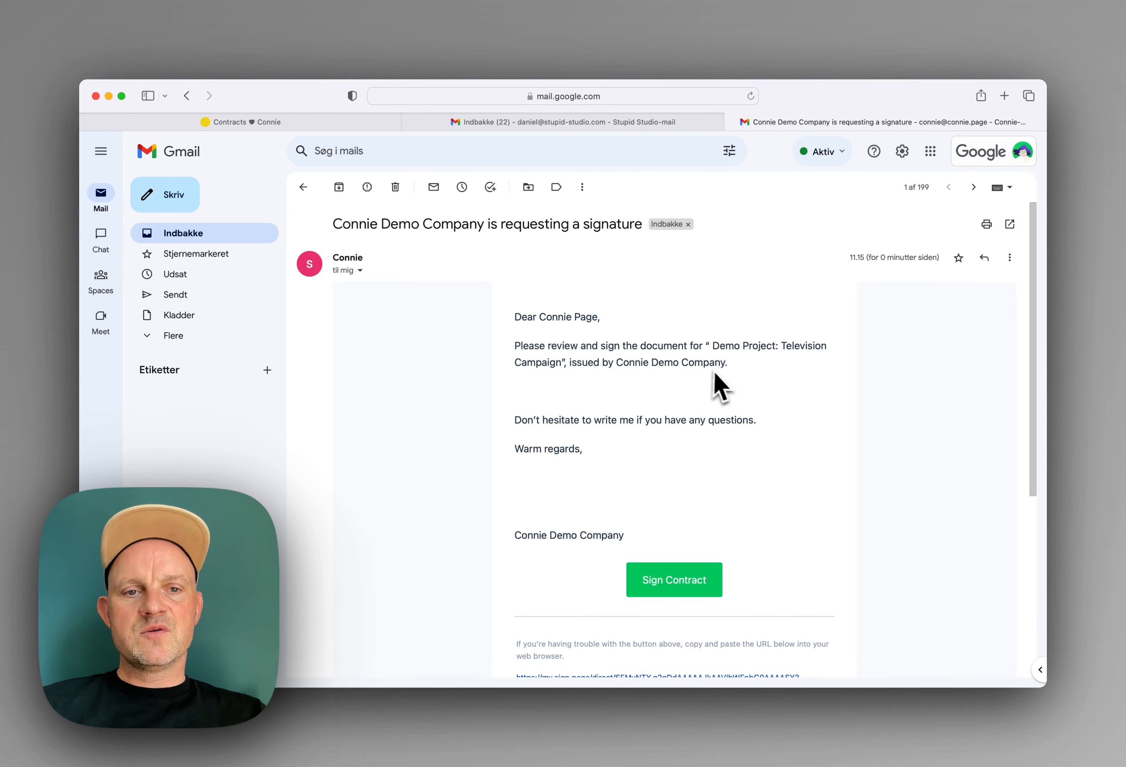
scroll(673, 518, down, 5)
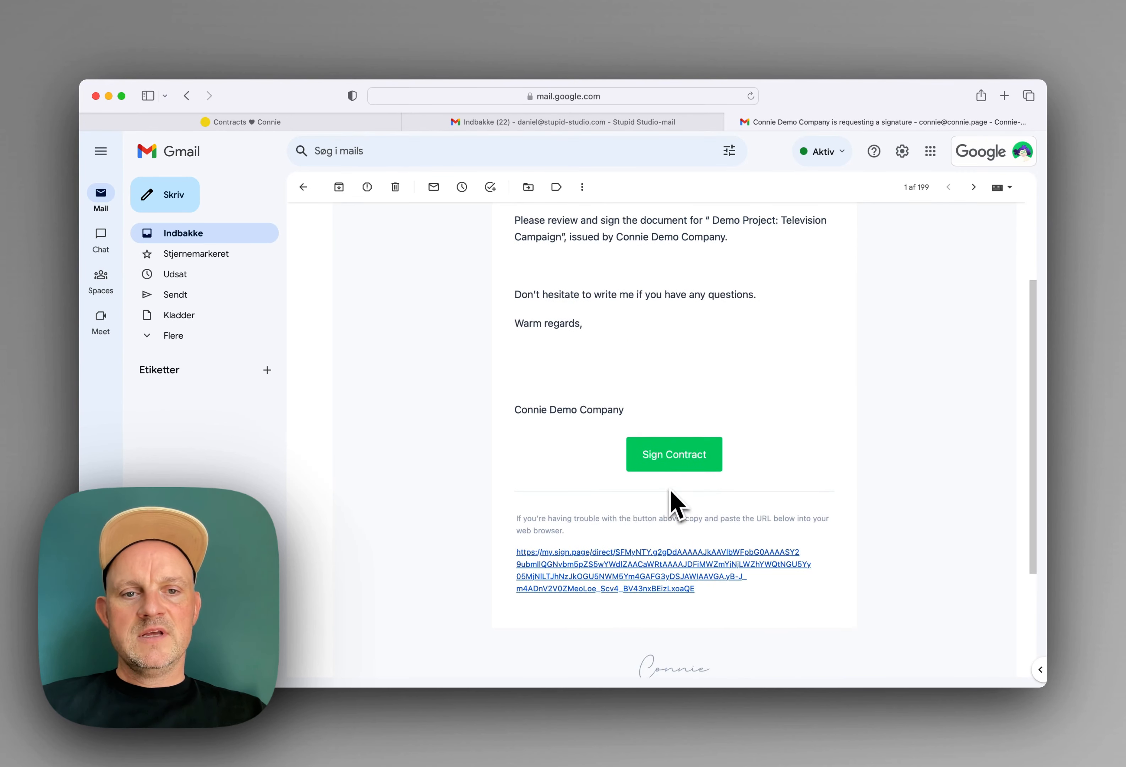
Step: Open the contract's signing page and work through the consent form to sign it
click(671, 465)
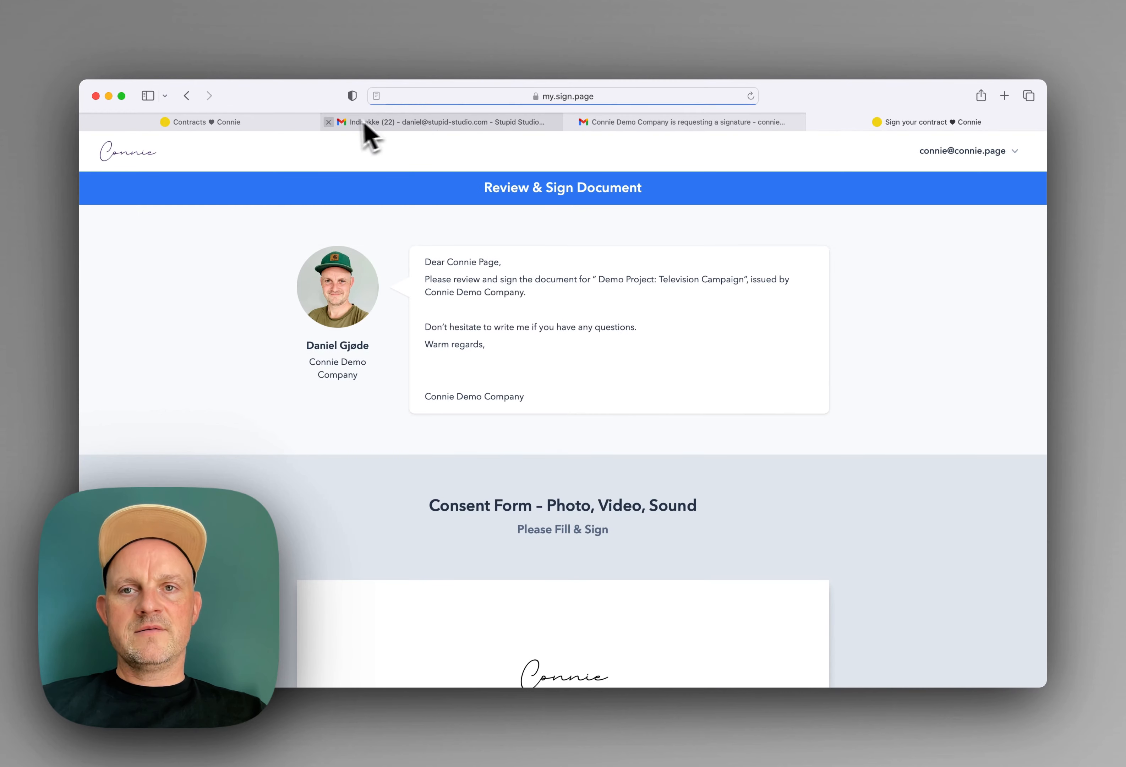
click(334, 122)
scroll(581, 376, down, 1)
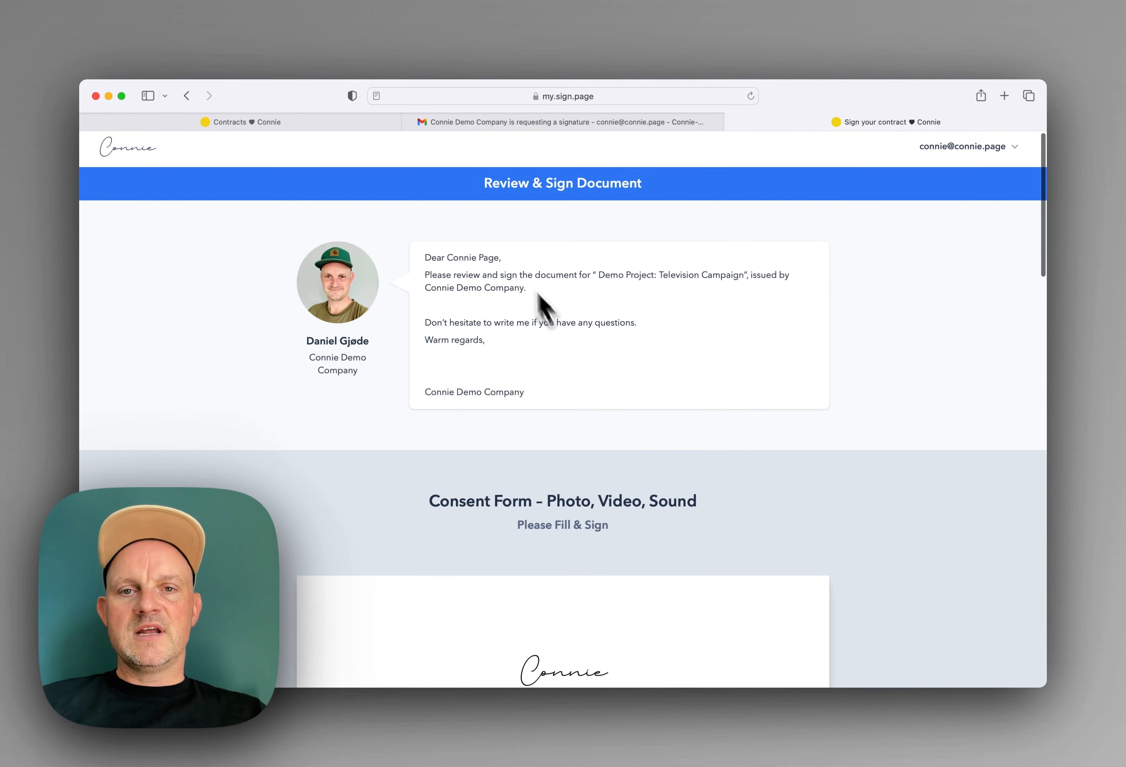
drag(423, 258, 482, 339)
click(508, 385)
scroll(526, 396, down, 1)
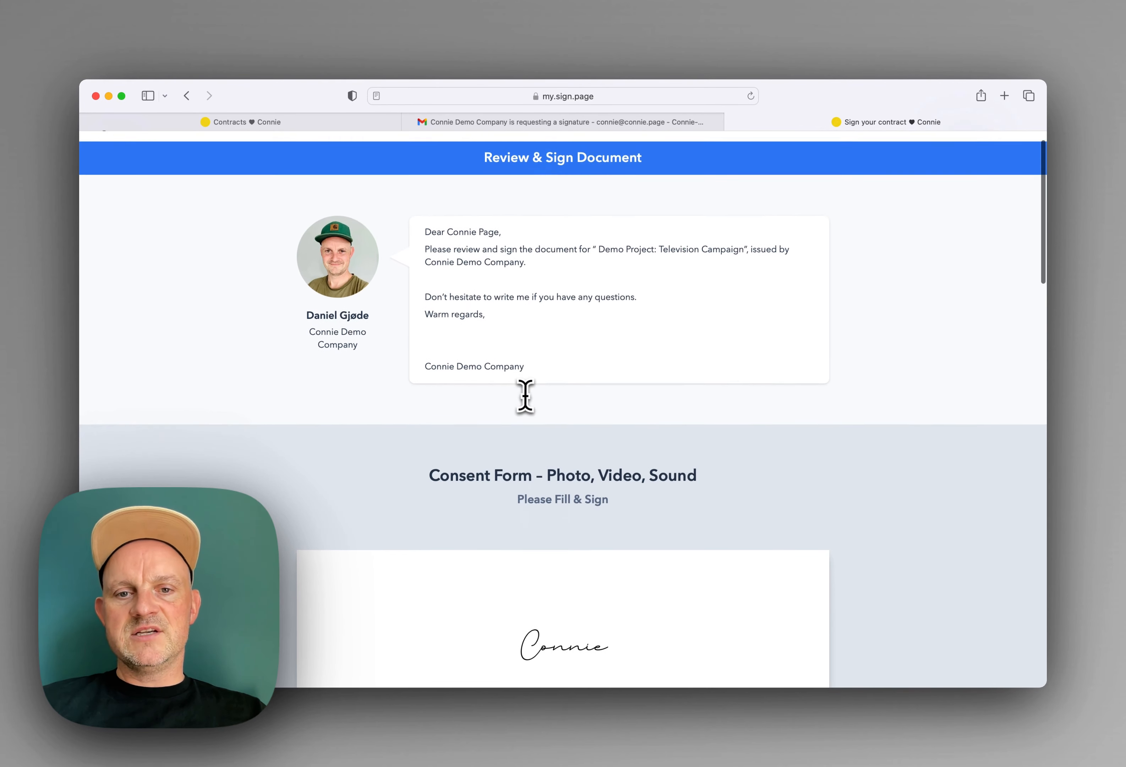
scroll(525, 397, down, 10)
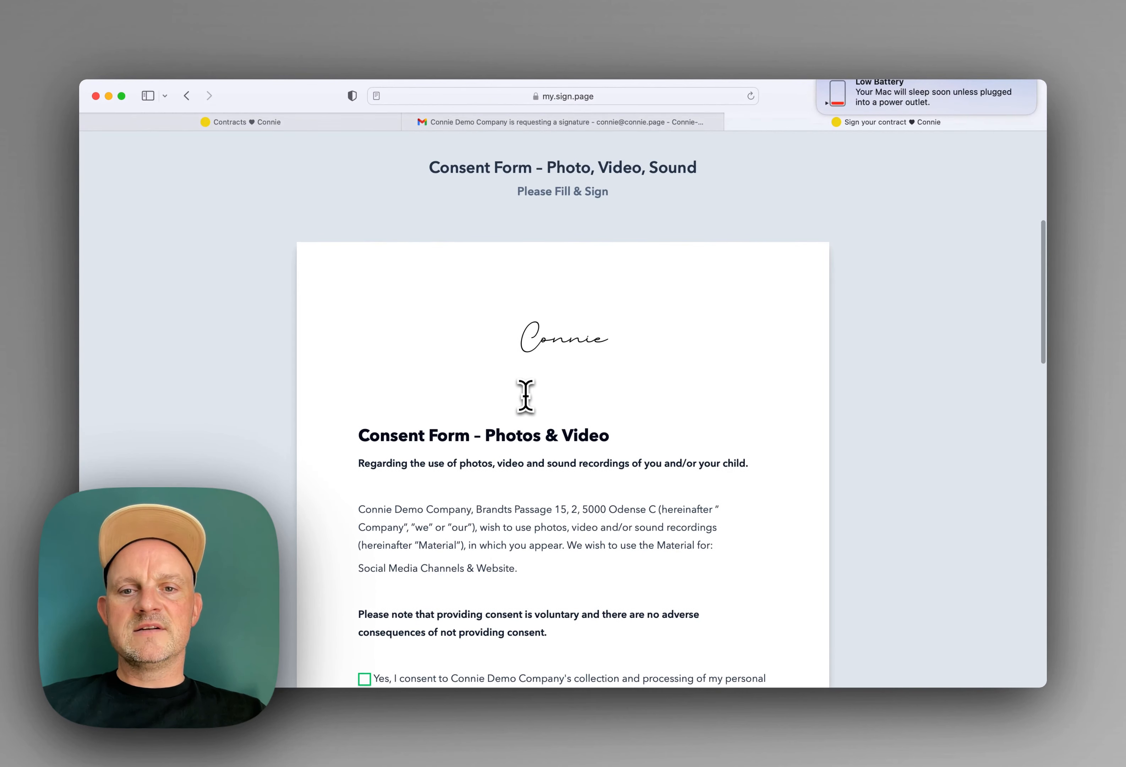
scroll(526, 396, down, 10)
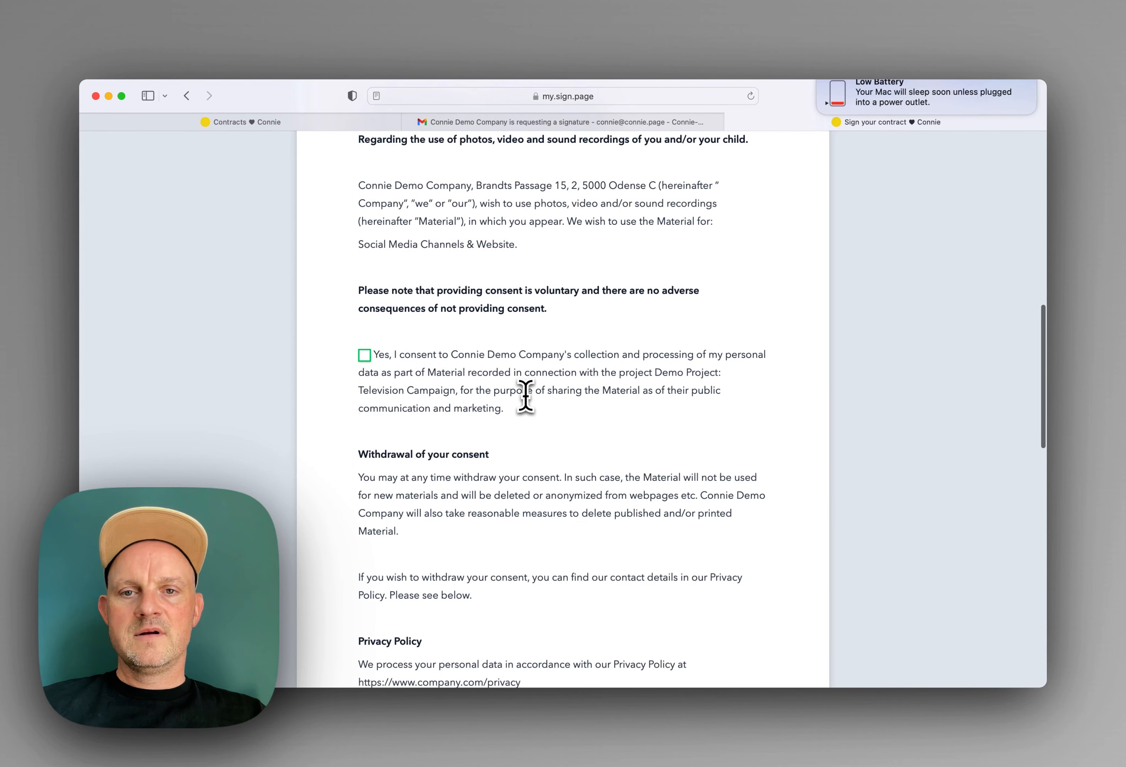
scroll(373, 379, down, 20)
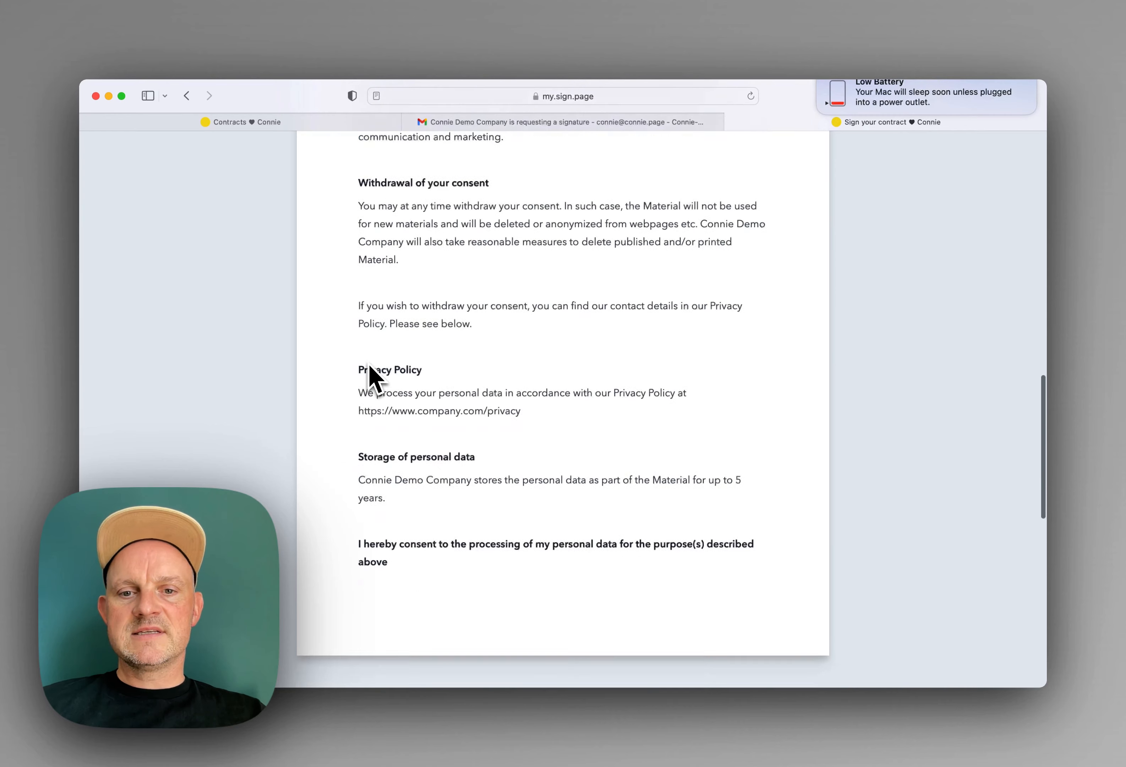
scroll(372, 379, down, 4)
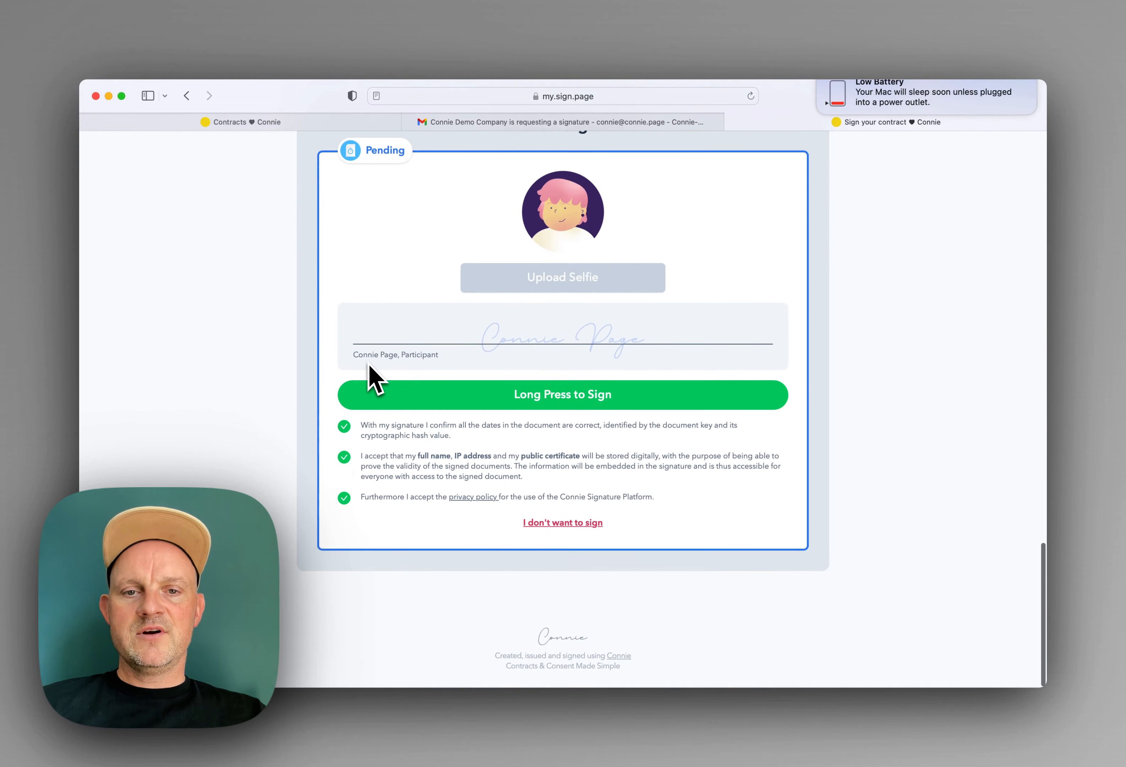
drag(491, 400, 493, 402)
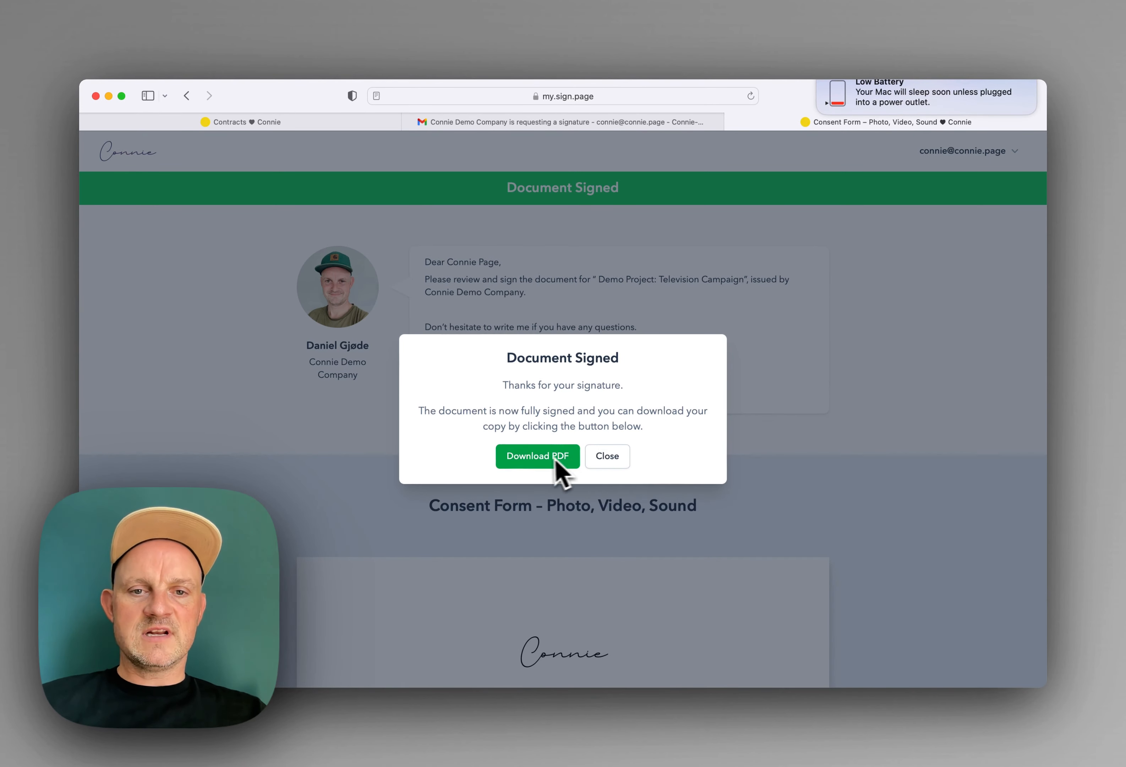
Step: Close the Document Signed confirmation and go back to the Gmail inbox
click(617, 455)
click(535, 123)
click(304, 187)
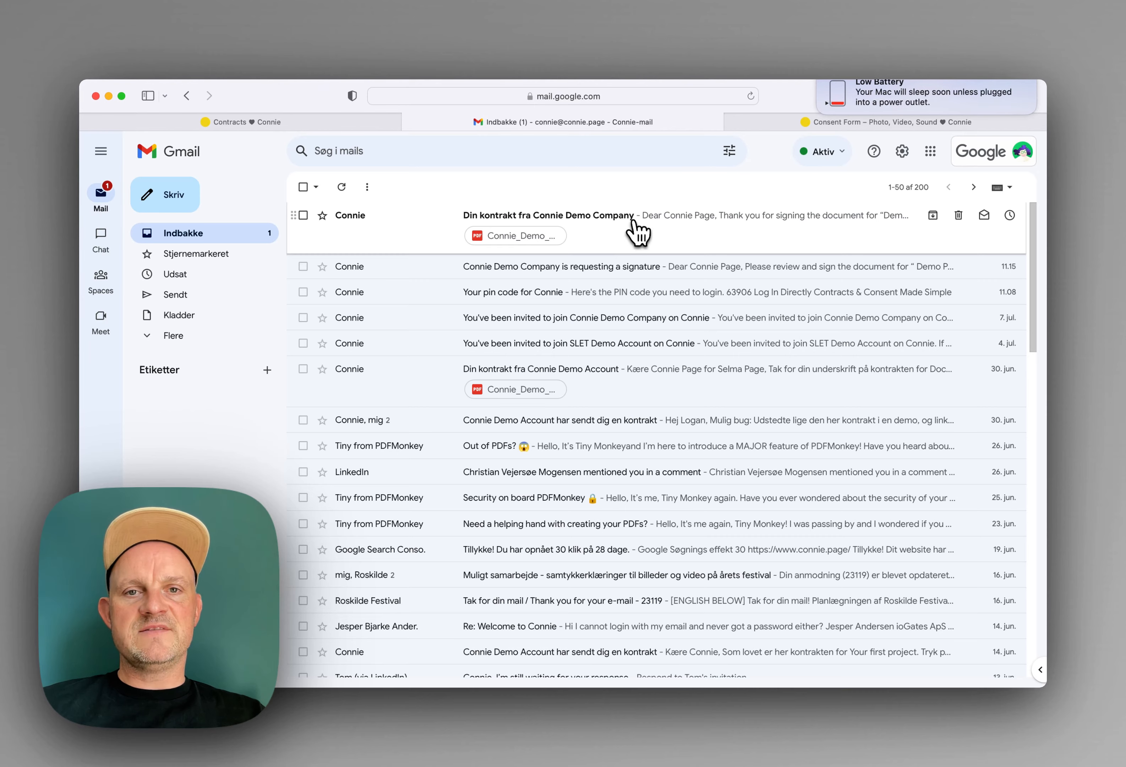
Step: View the 3-page signed consent PDF from the new e-mail, then return to Connie
click(638, 233)
scroll(603, 294, down, 10)
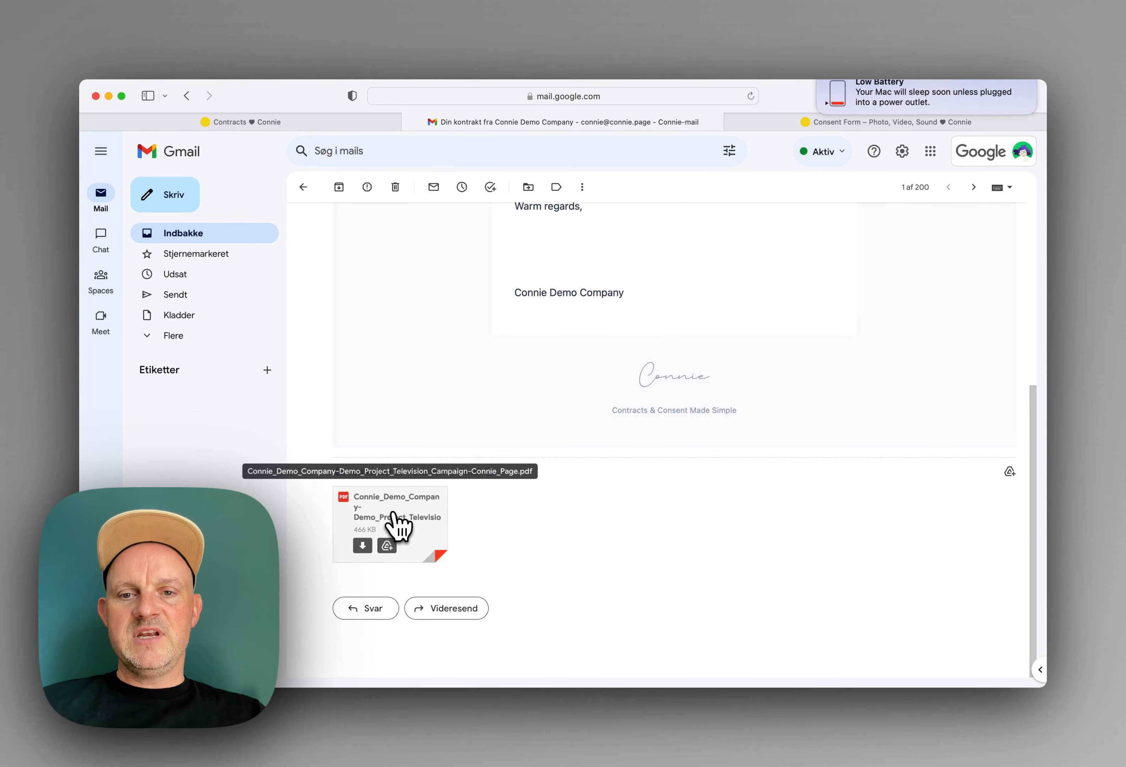
click(399, 521)
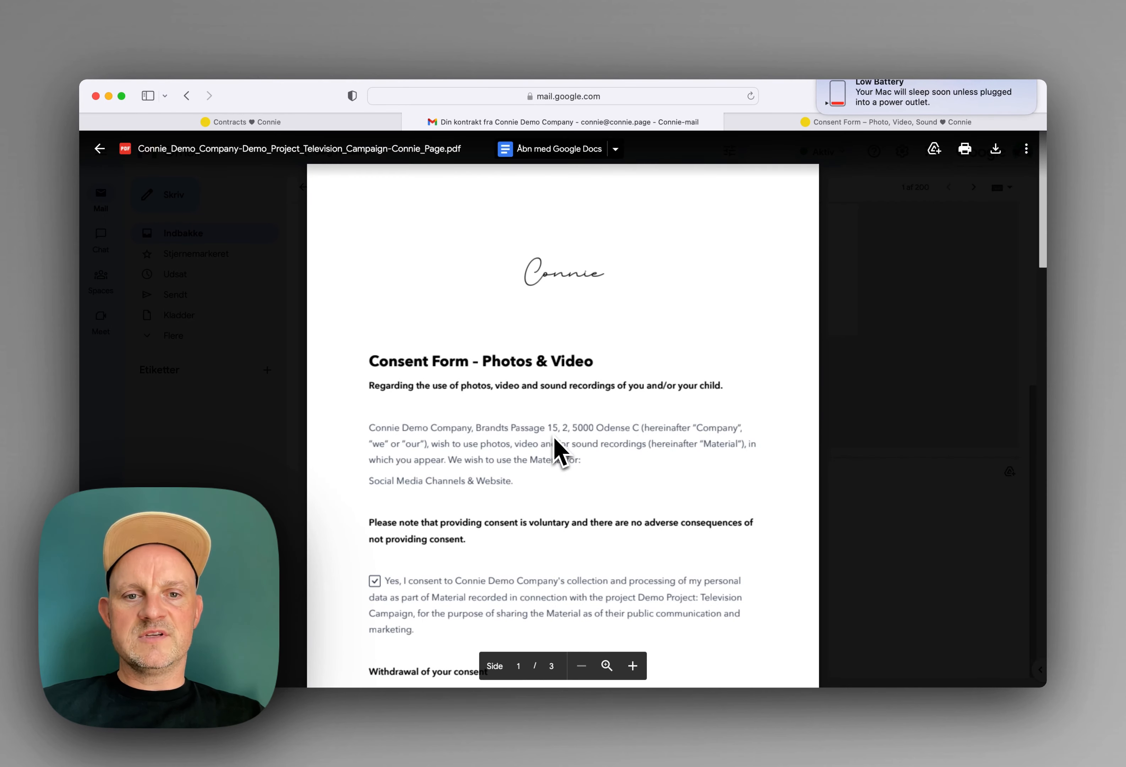
scroll(556, 440, down, 20)
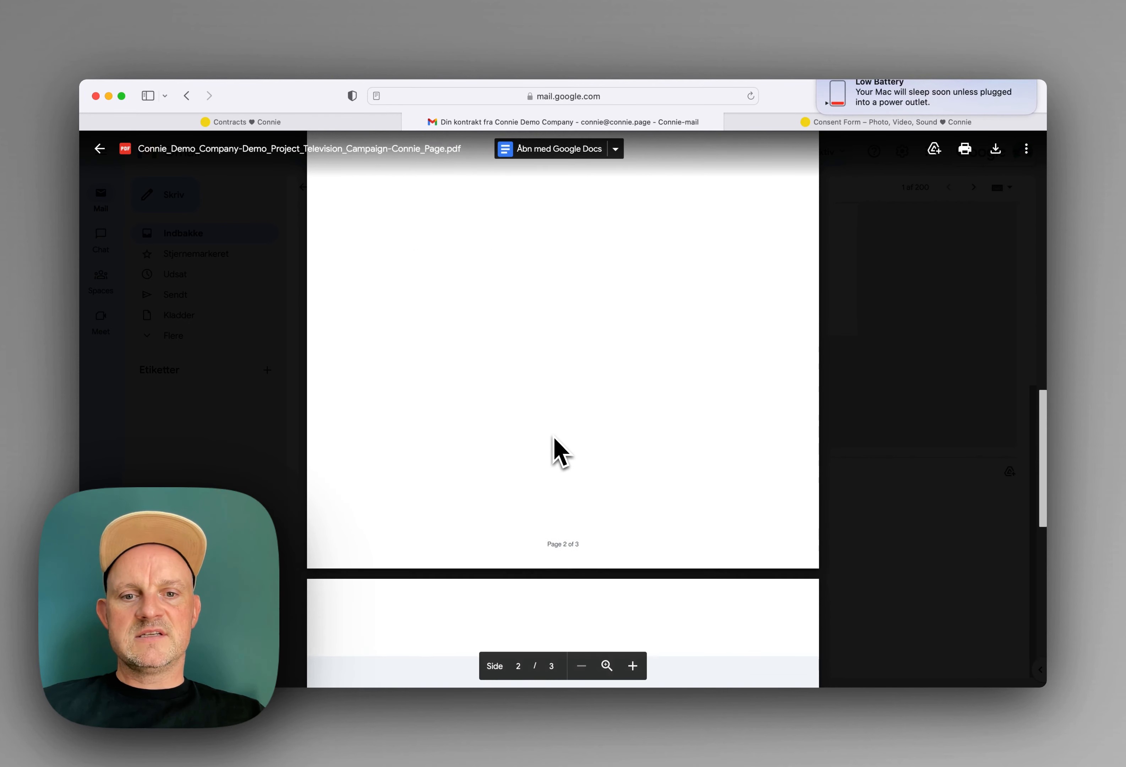
scroll(554, 436, up, 5)
click(852, 351)
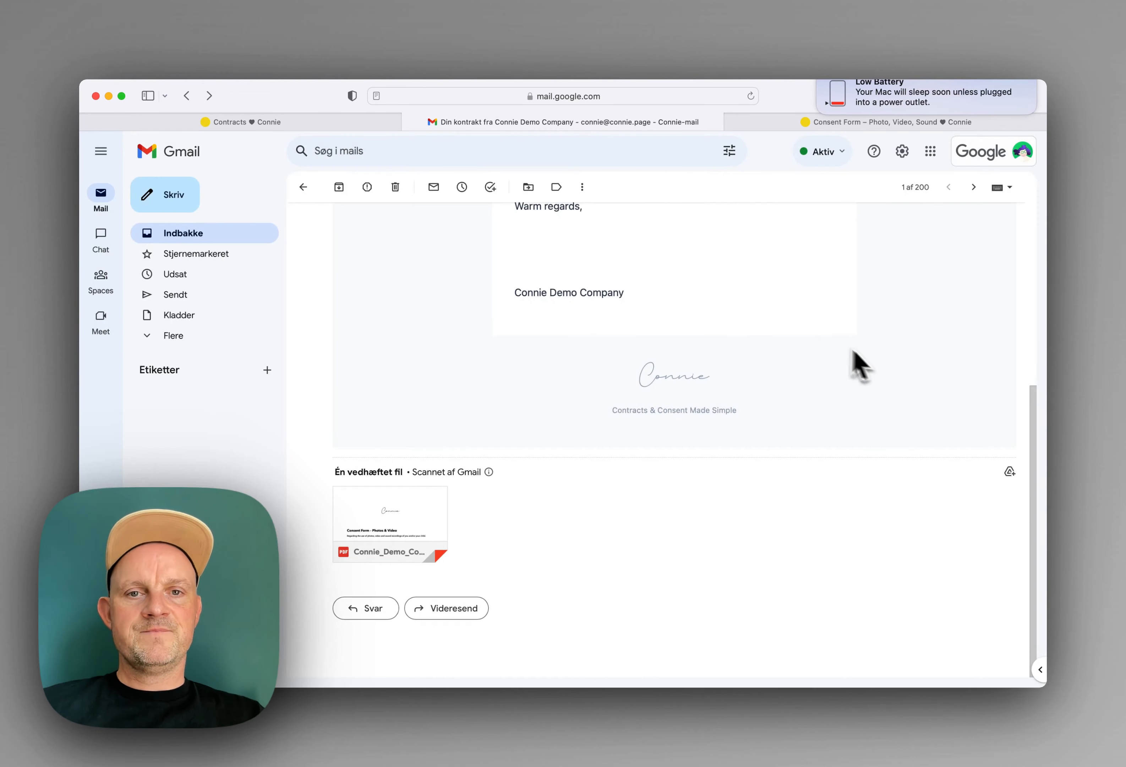
click(323, 123)
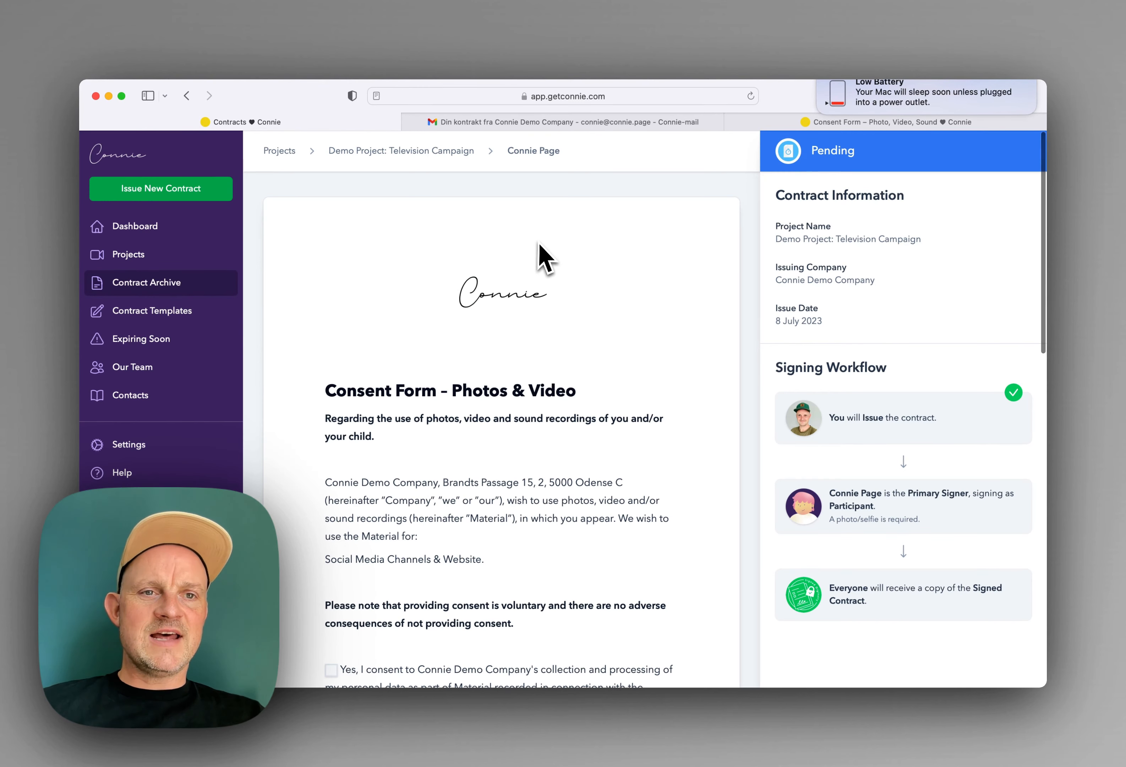
Step: Inspect the signed consent contract in Television Campaign, then return to the project's contract list
click(280, 151)
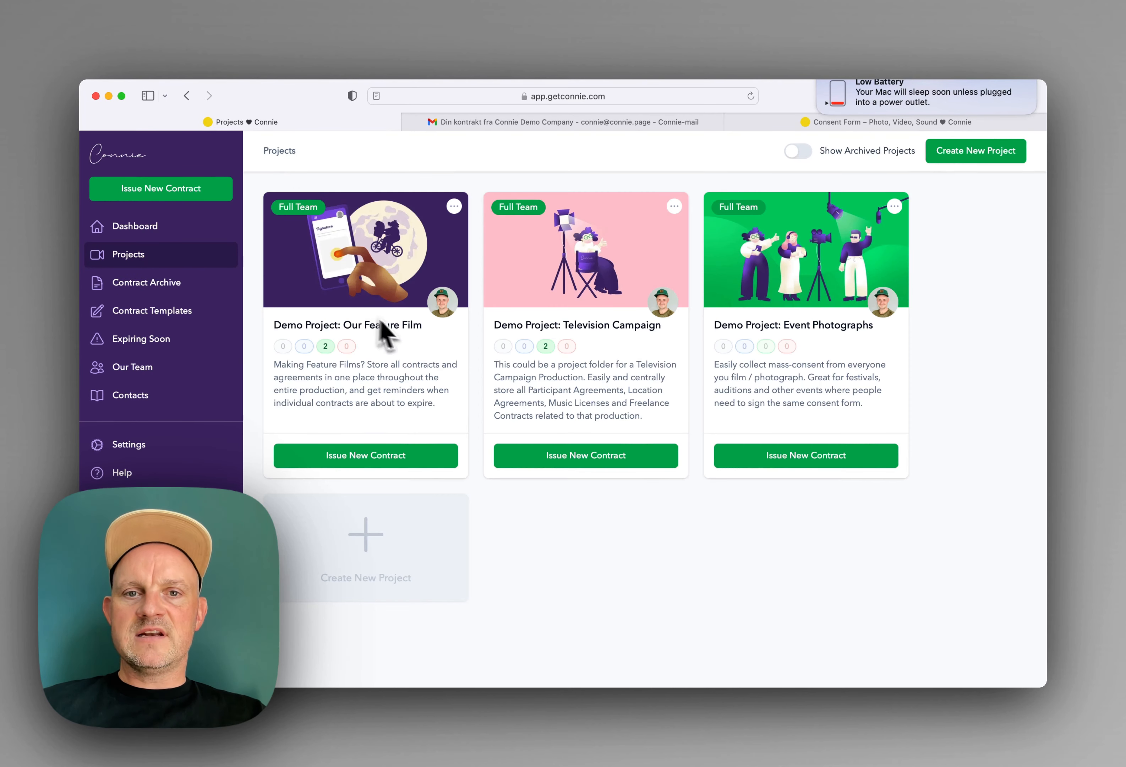
click(520, 269)
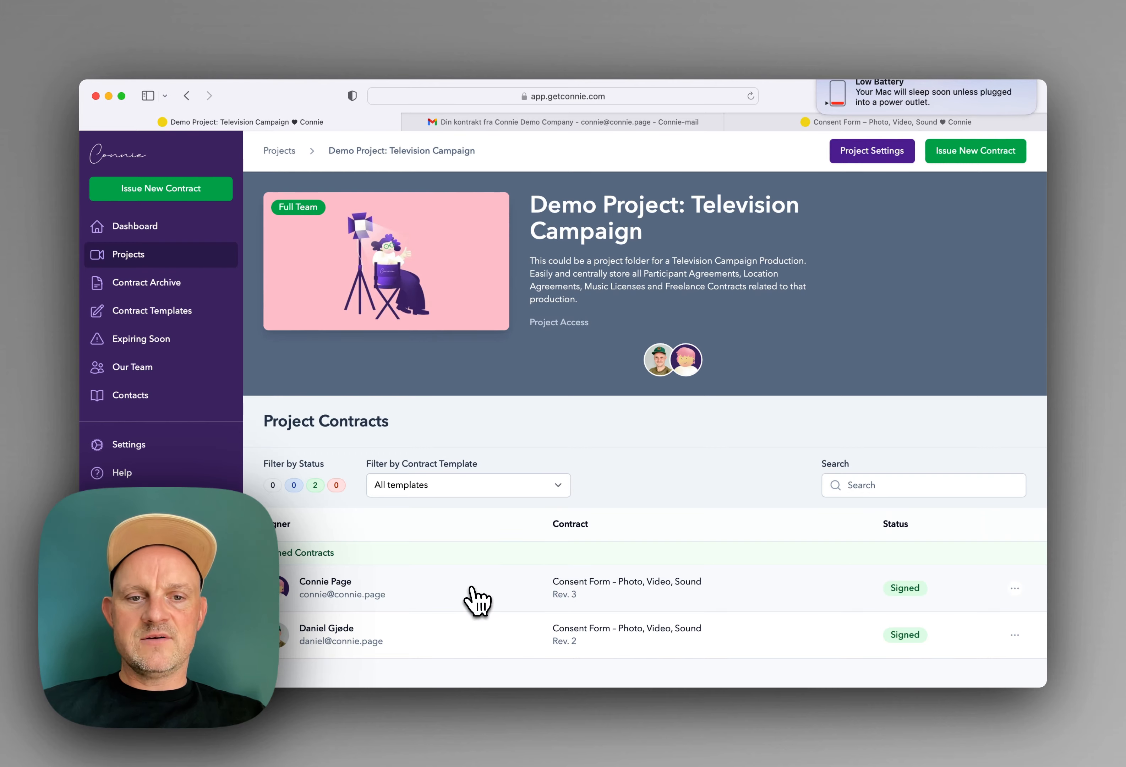
click(474, 594)
scroll(528, 403, down, 15)
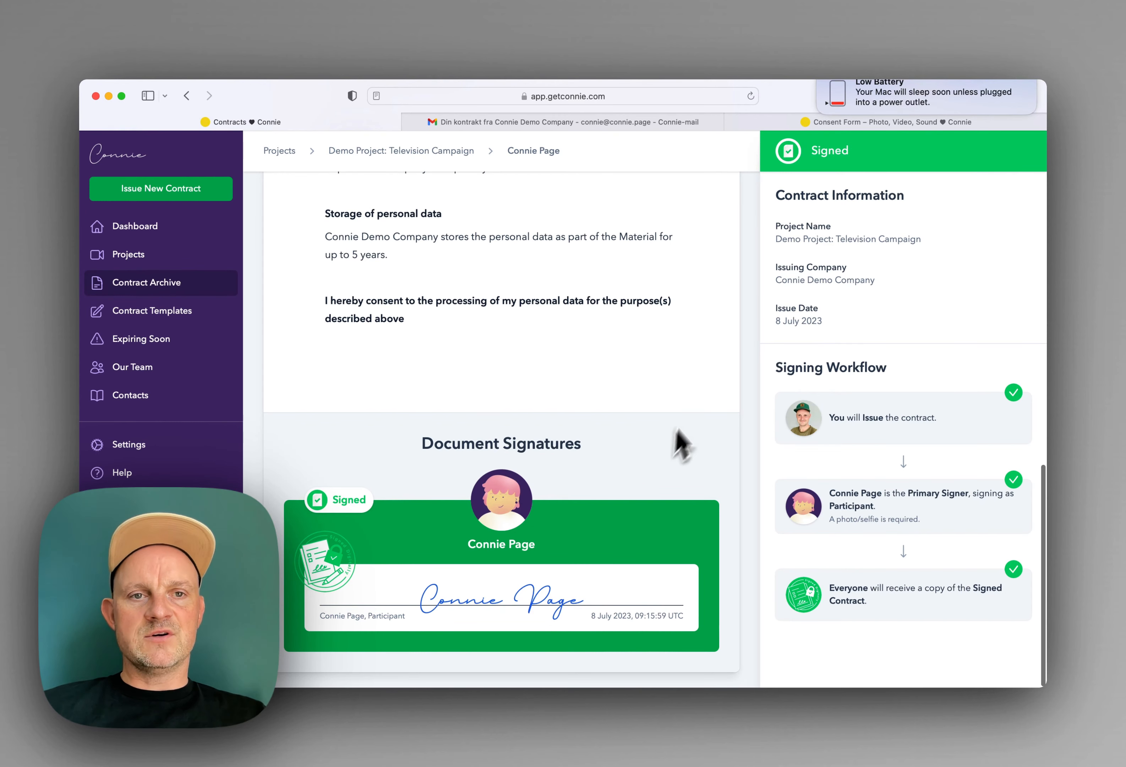
scroll(691, 411, up, 7)
scroll(699, 416, up, 10)
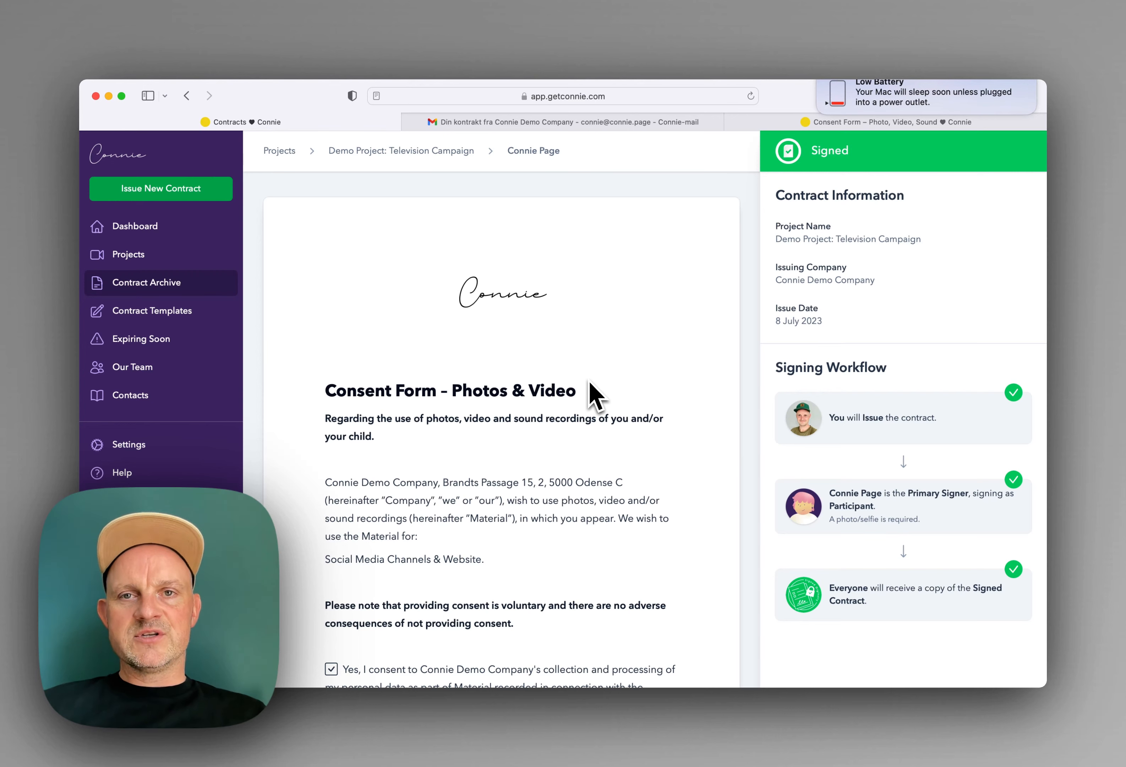
click(336, 151)
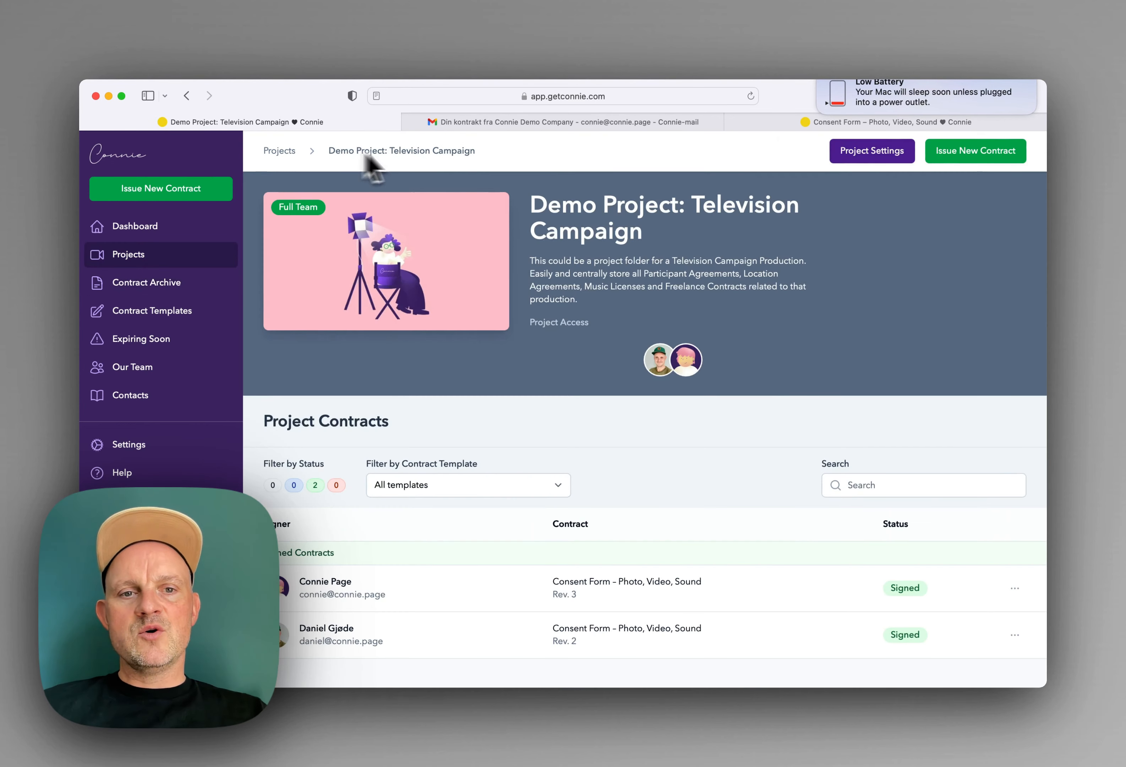
Step: Start a public sign page using the Consent Form – Photo, Video, Sound template
click(971, 155)
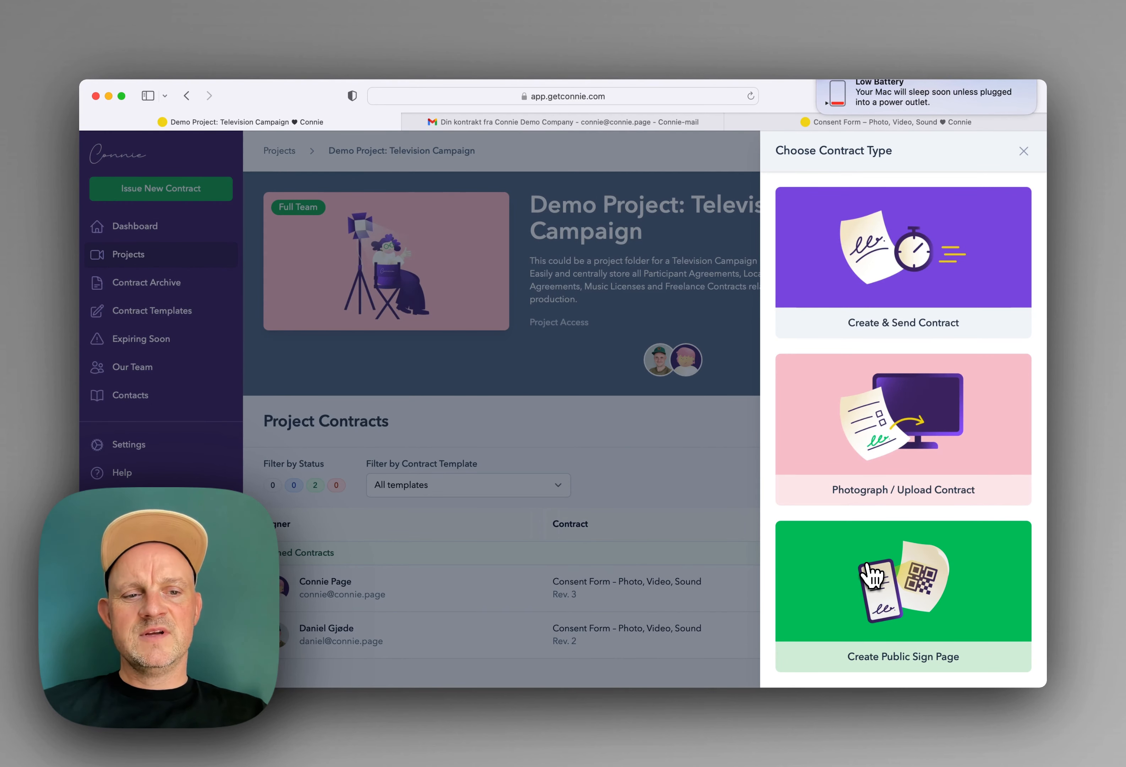
click(868, 577)
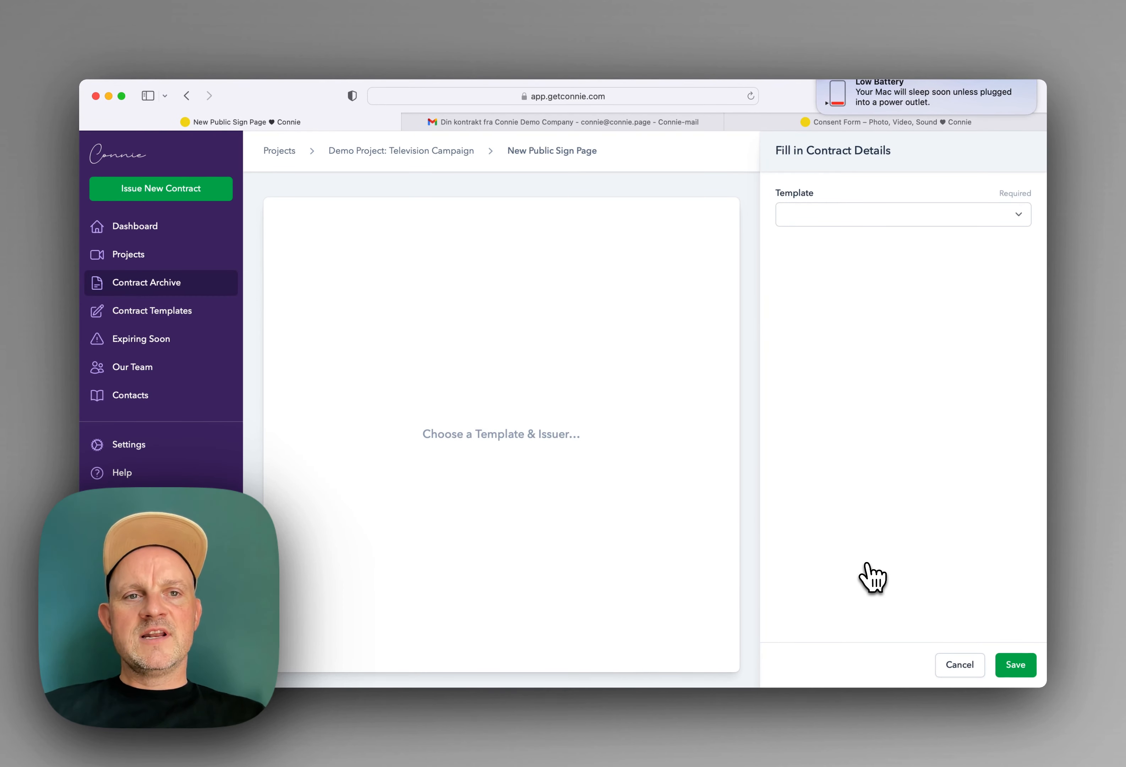
click(806, 215)
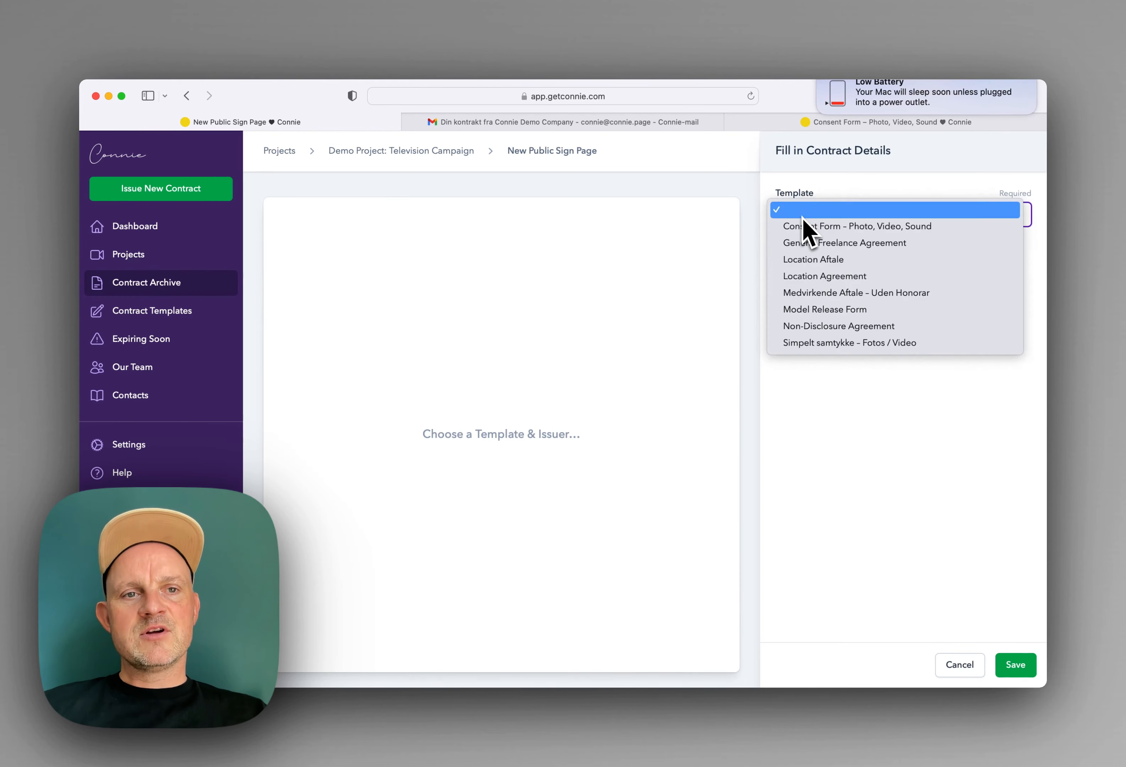
click(806, 226)
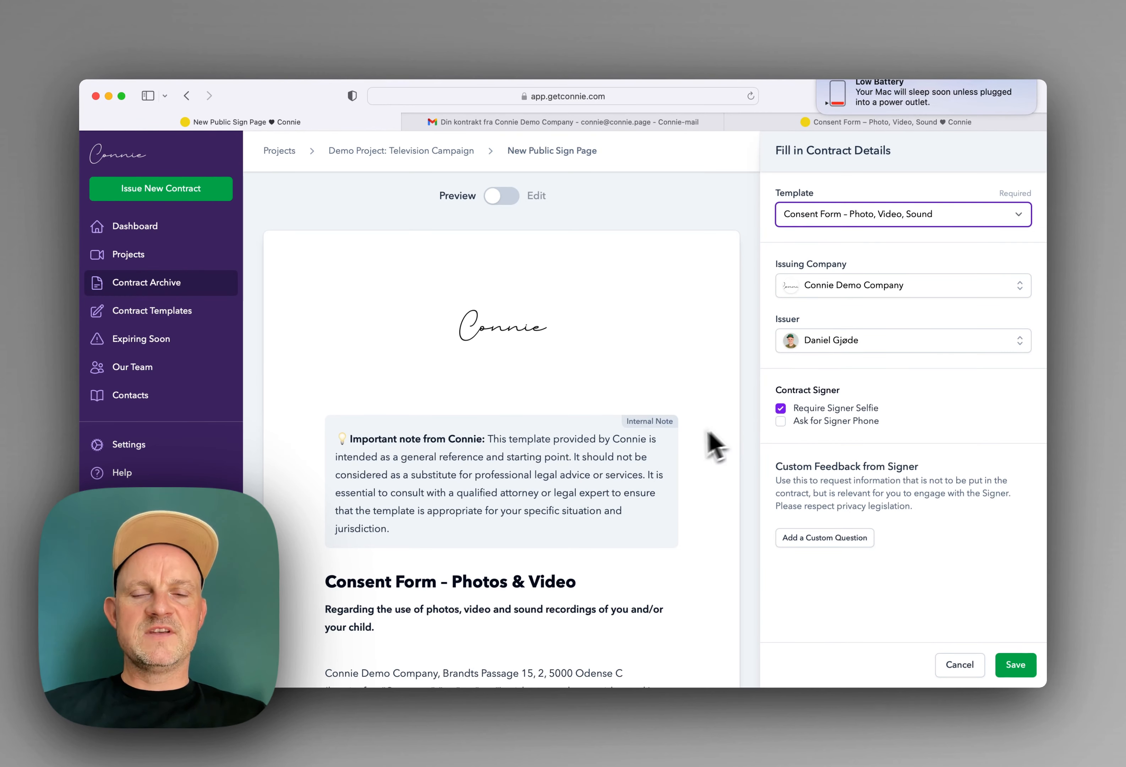
scroll(655, 464, down, 2)
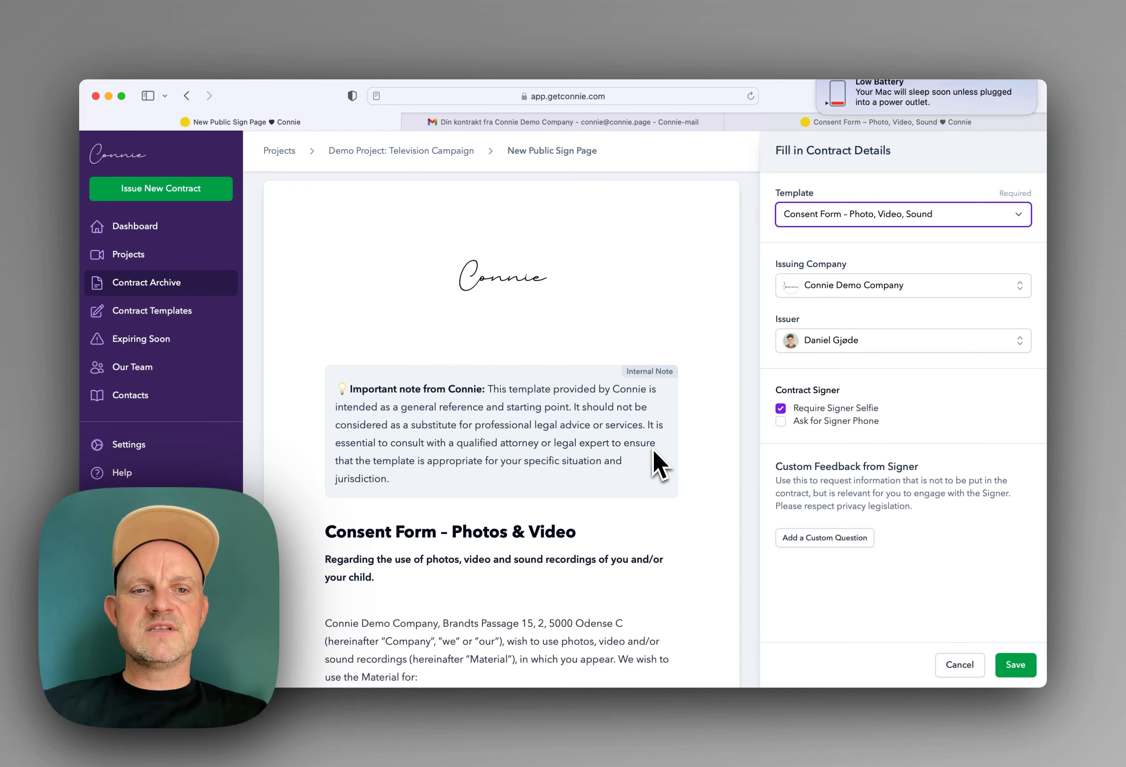
scroll(657, 465, down, 5)
Step: Enter 'Social Media Channels & Website' as usage, keep Require Signer Selfie on, and save
click(590, 467)
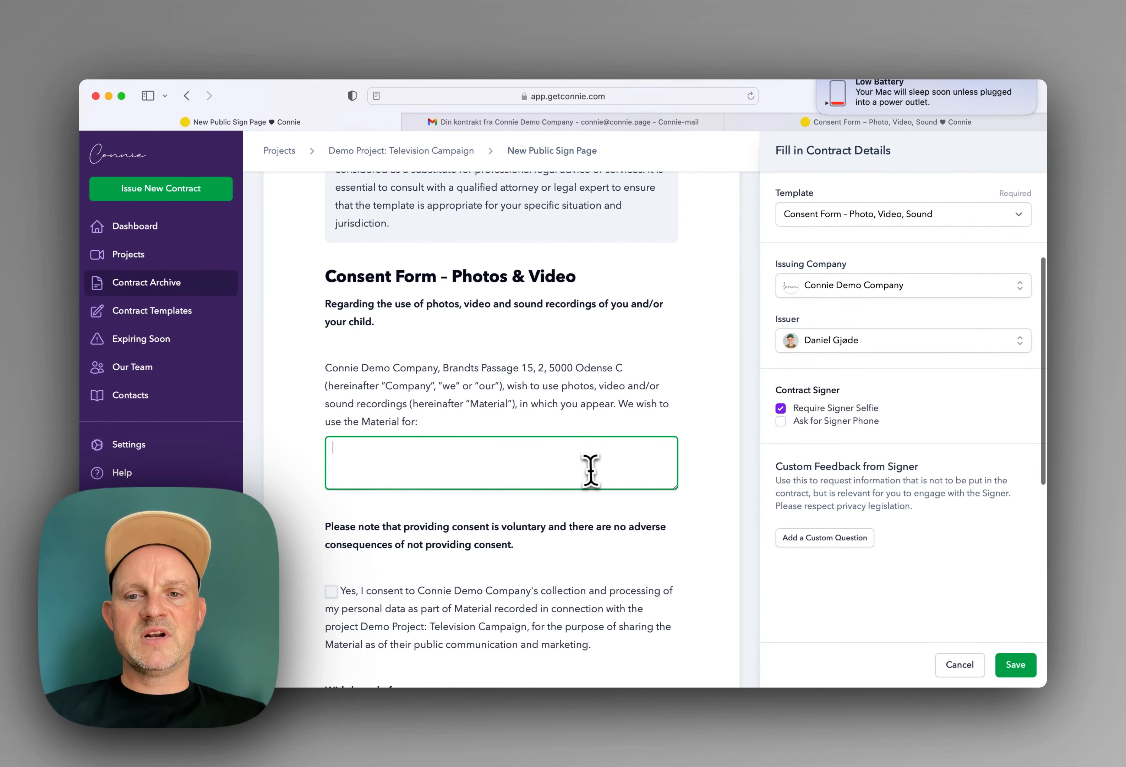
text(S)
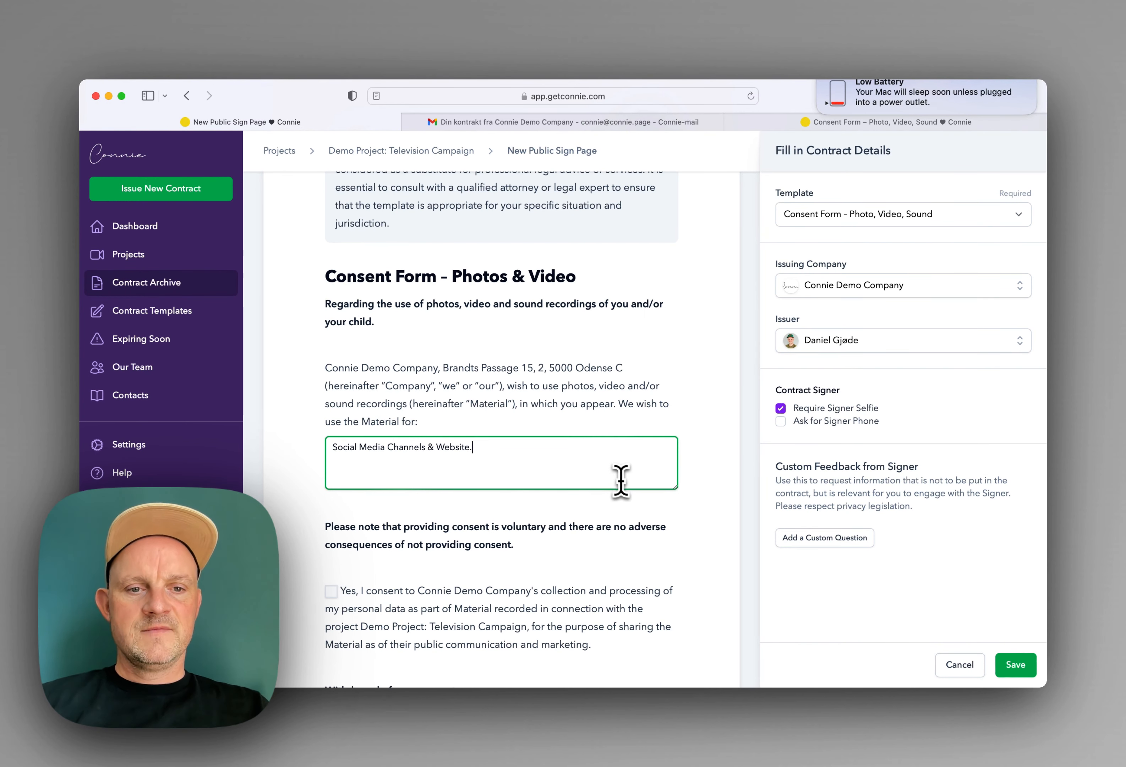
scroll(621, 481, down, 5)
scroll(794, 496, up, 7)
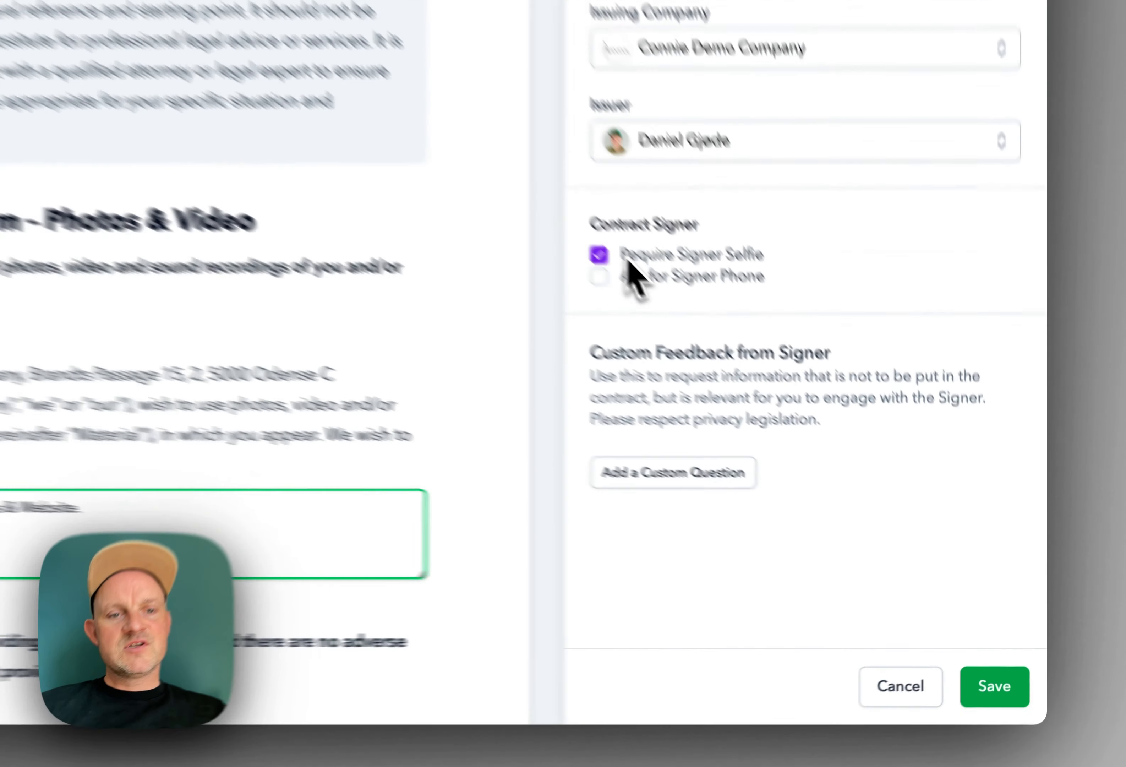
click(798, 409)
click(797, 410)
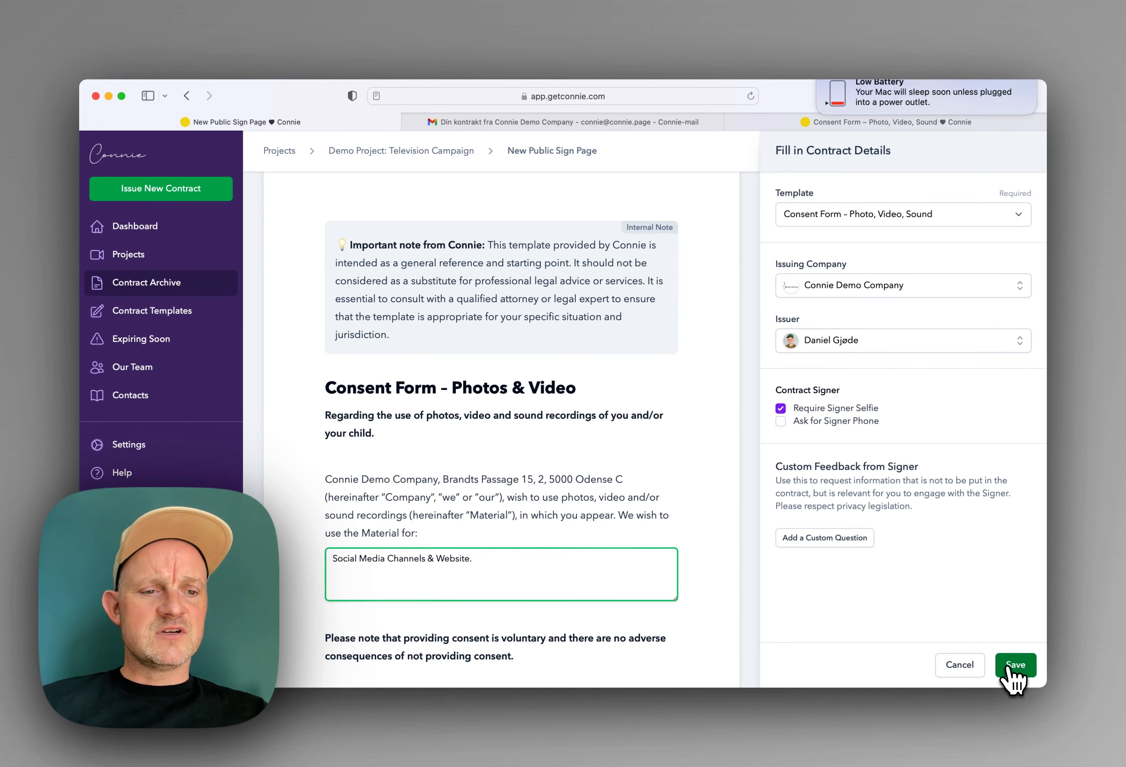
click(1014, 665)
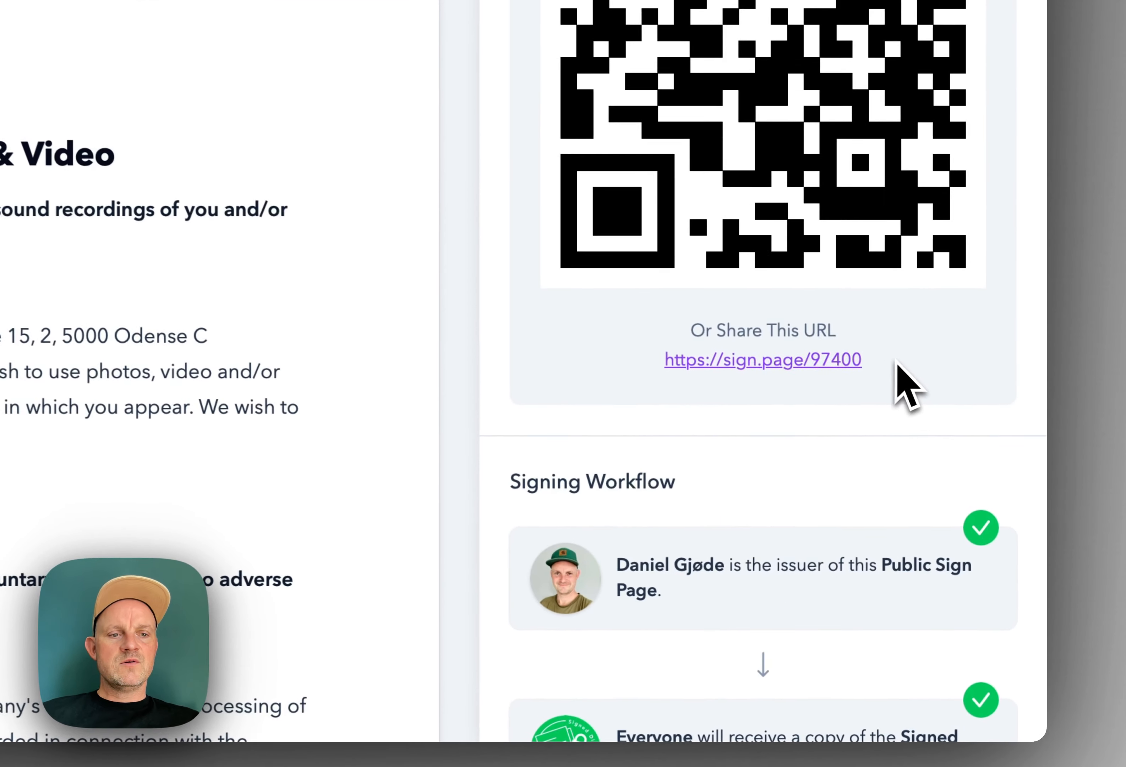
Step: Copy the public sign page's share link and load it in a new tab
drag(953, 494, 852, 494)
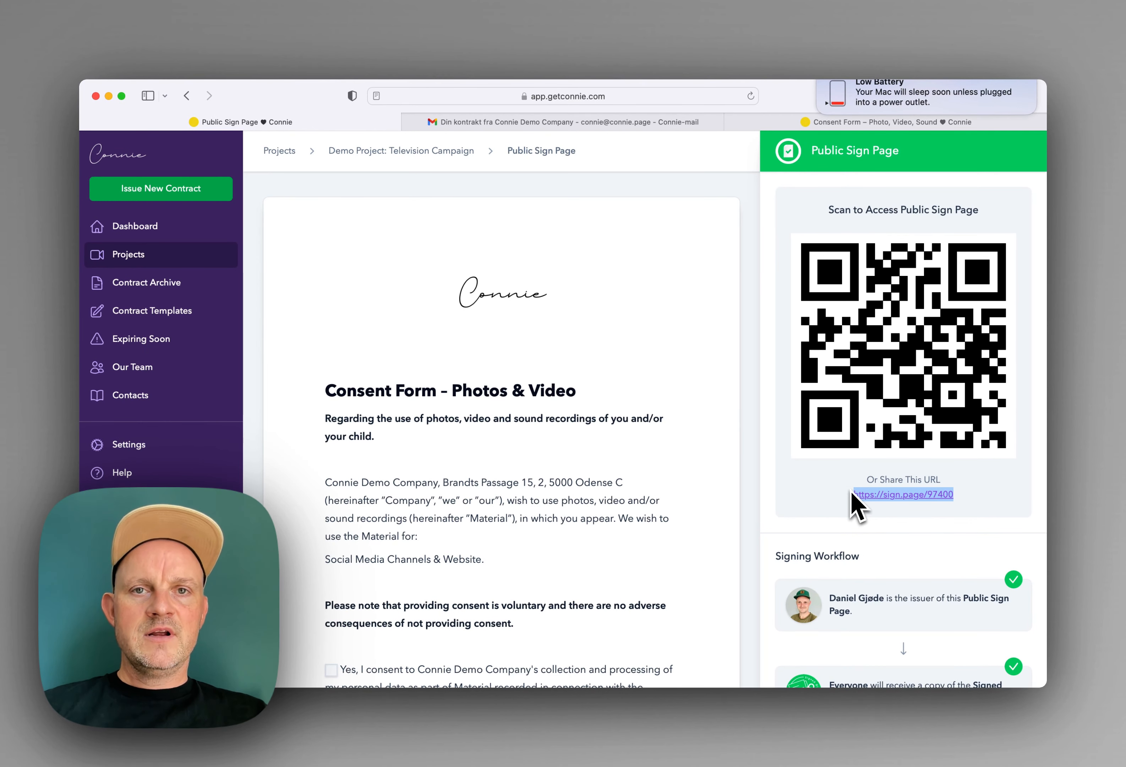
key(super+t)
key(Return)
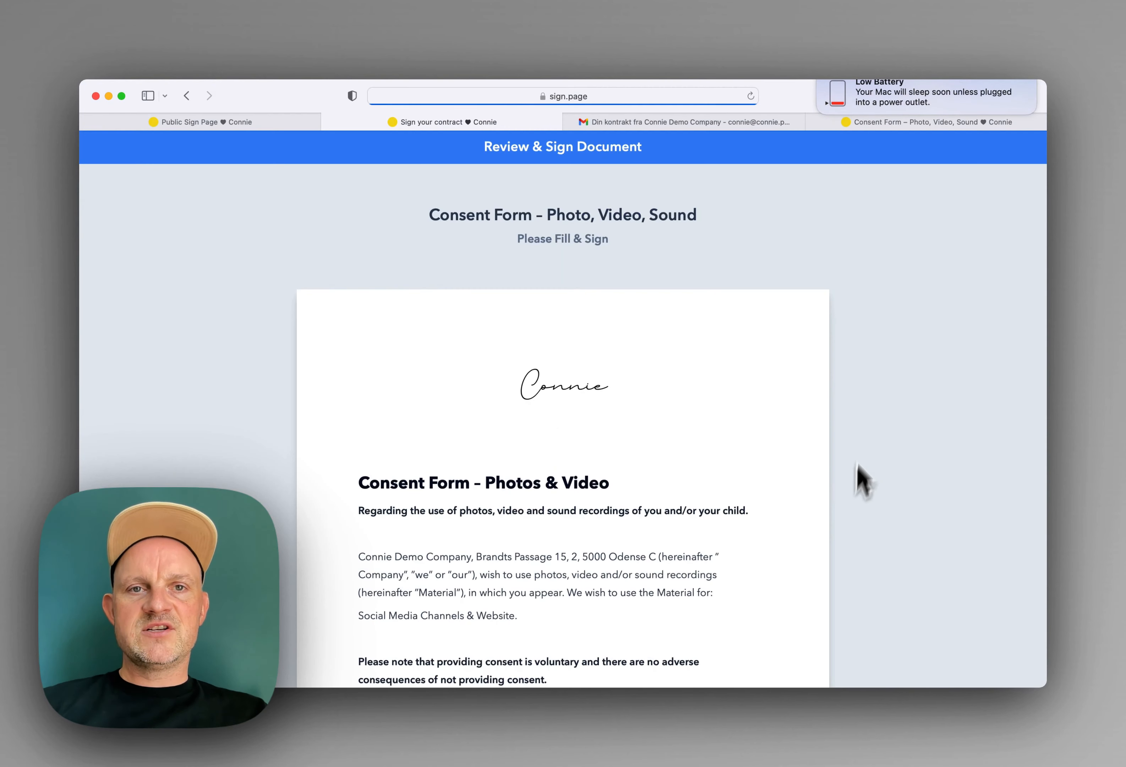
Step: Scroll down the Photo, Video, Sound consent form to the Your Signature section
scroll(818, 437, down, 5)
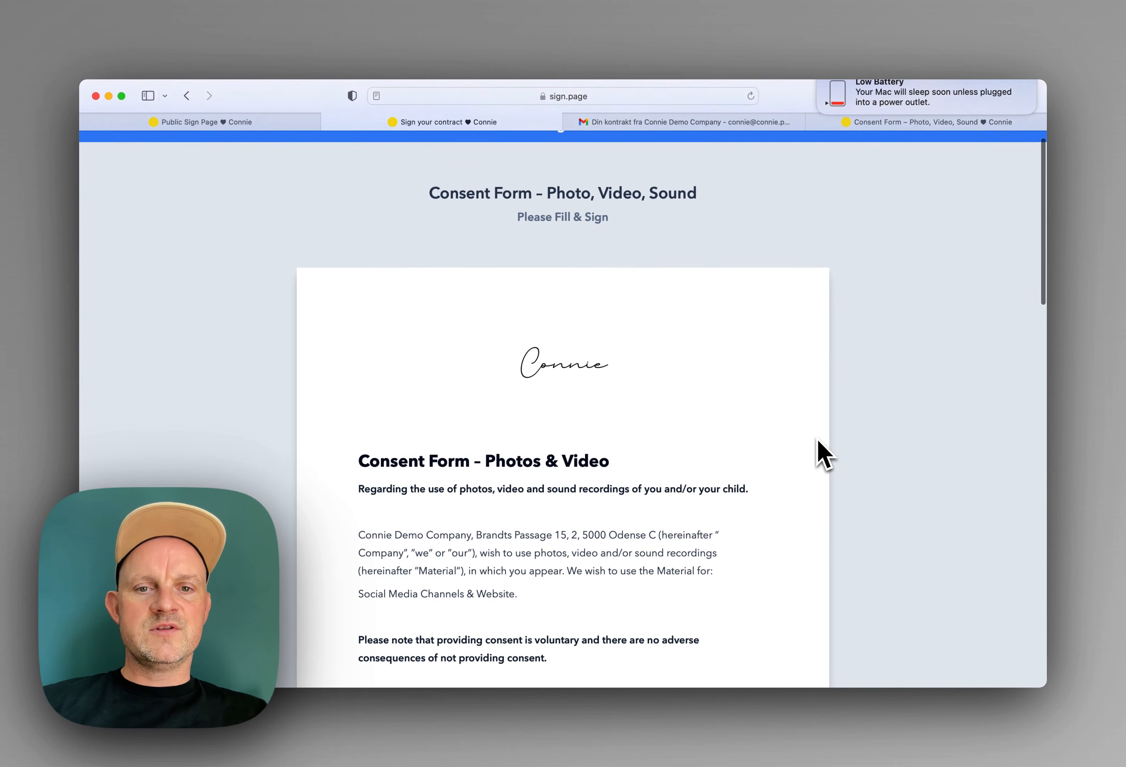
scroll(818, 438, down, 5)
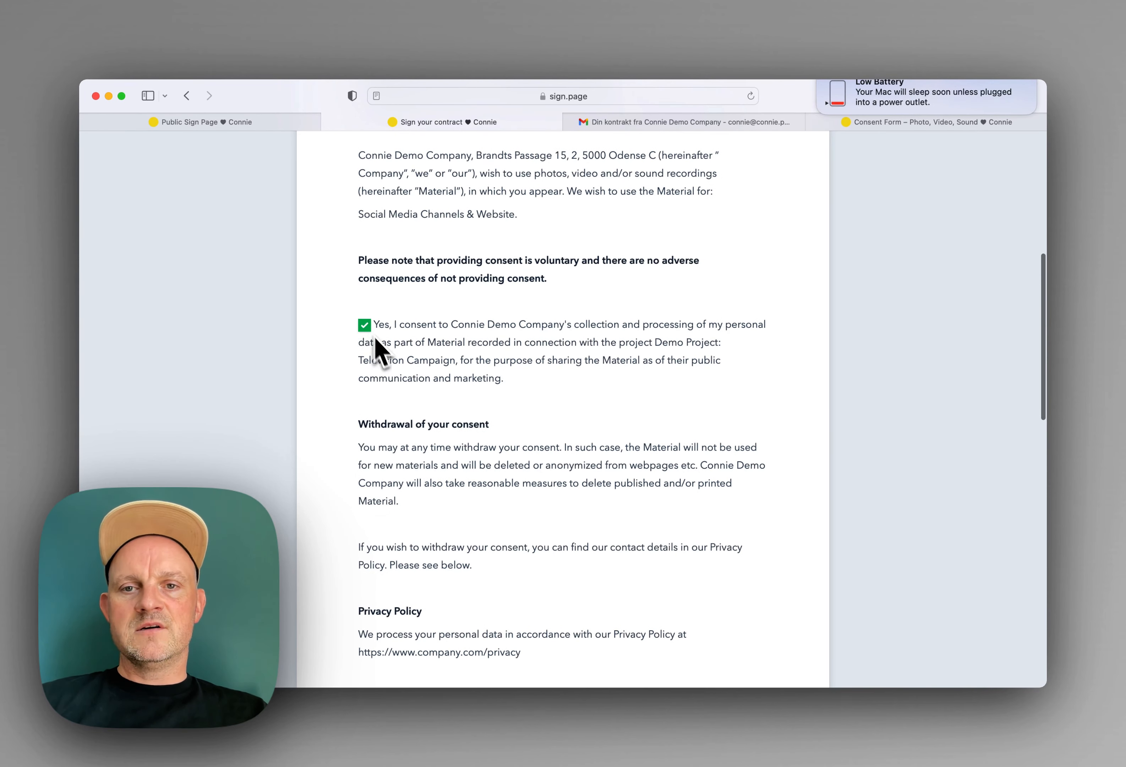
scroll(379, 351, down, 5)
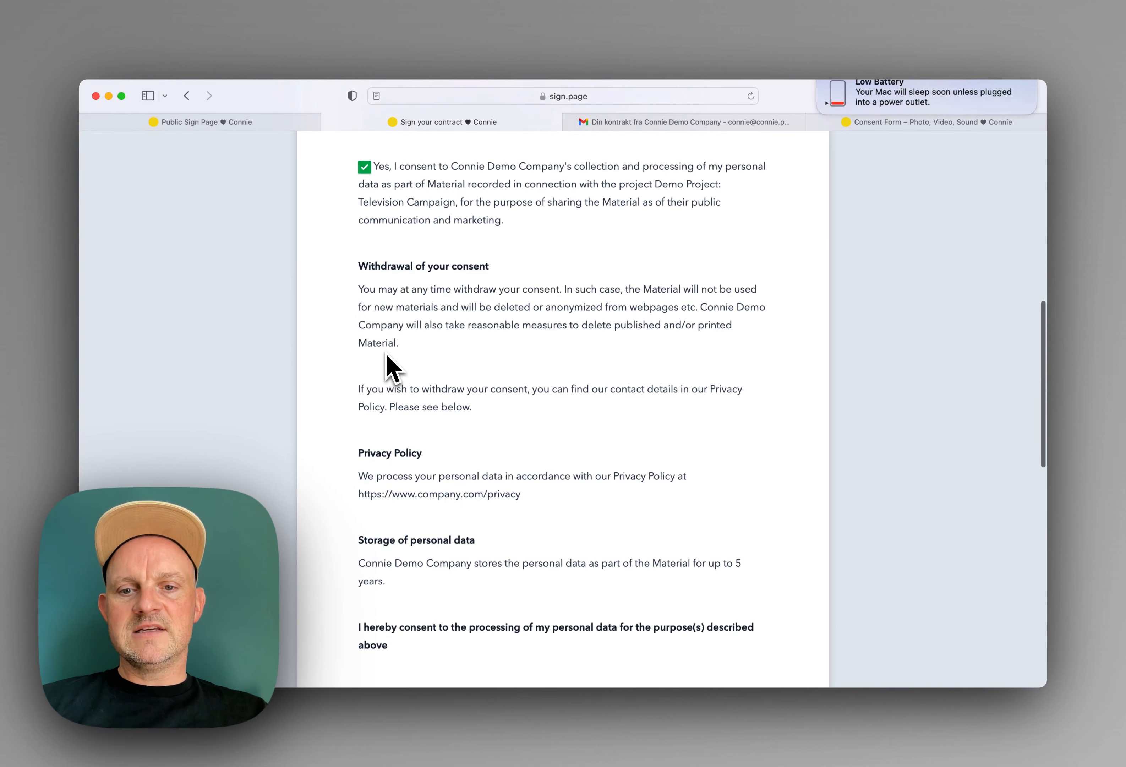
scroll(387, 362, down, 15)
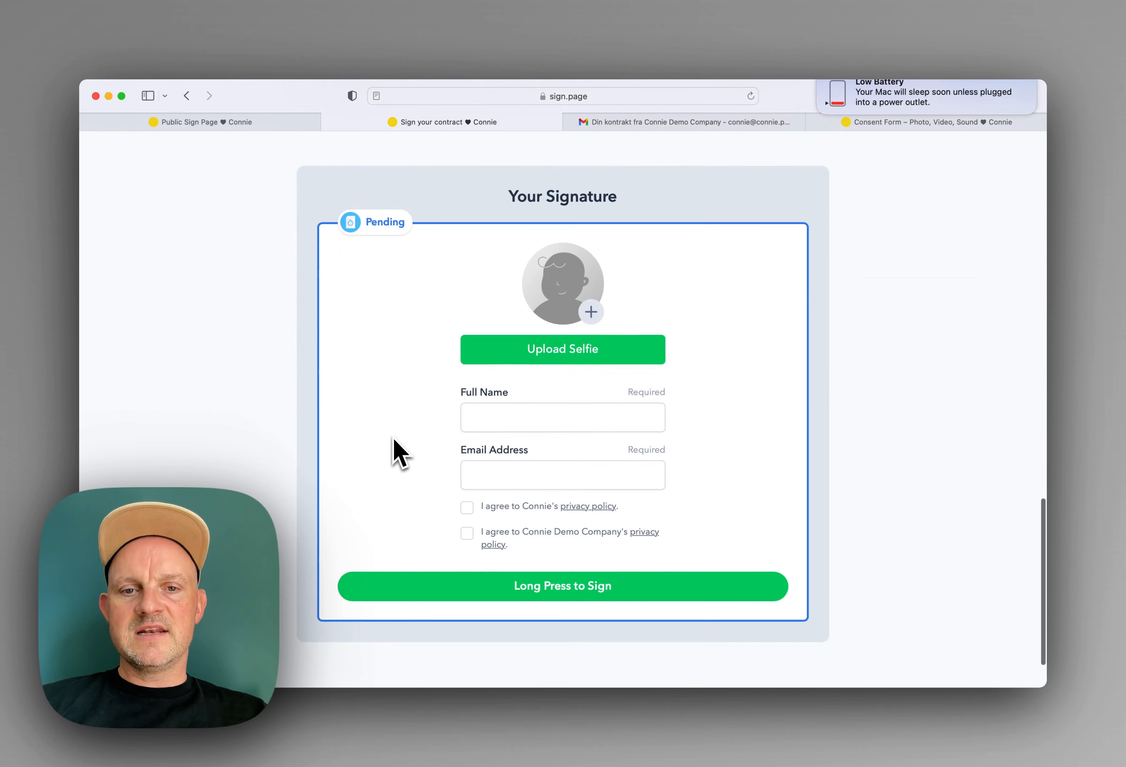
Step: Enter the signer's full name and e-mail address in the signature form
click(505, 405)
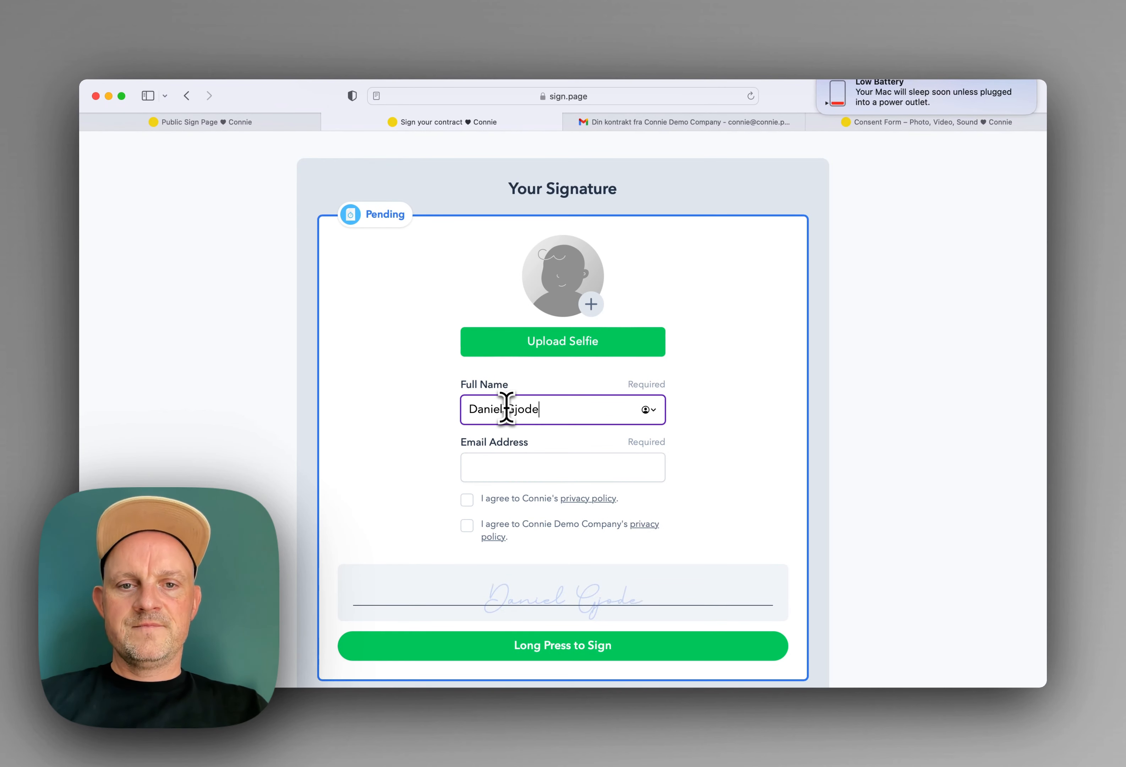
key(Tab)
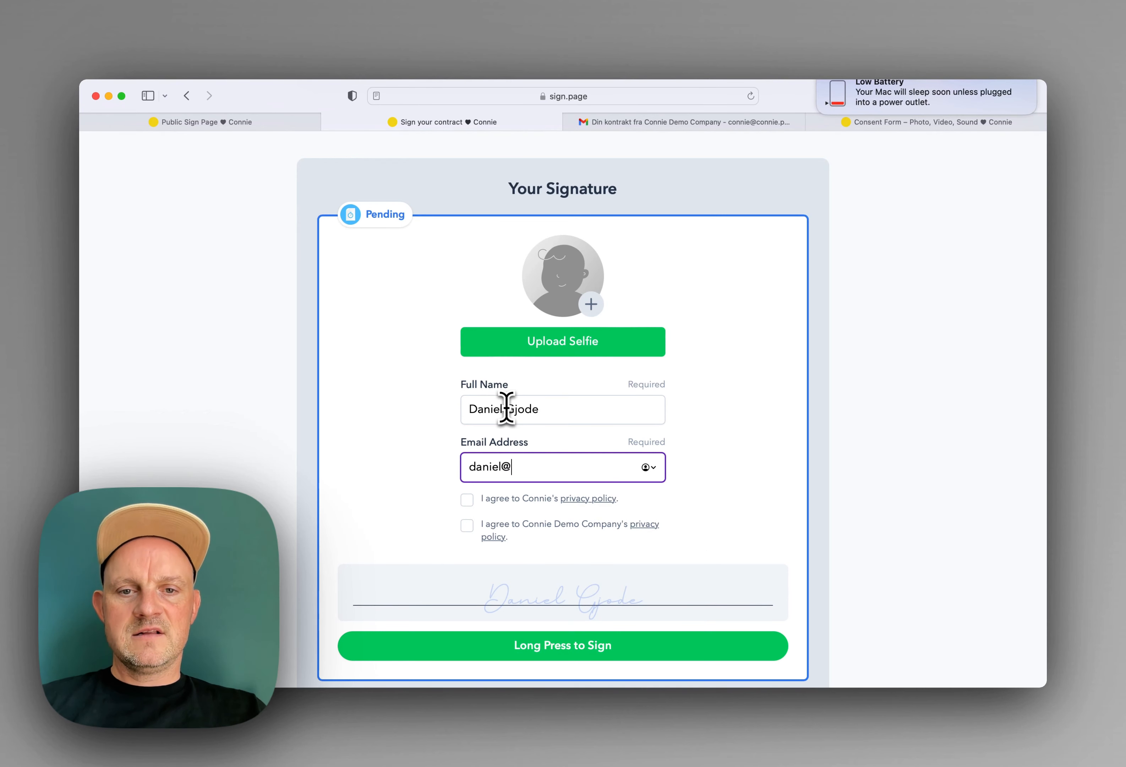
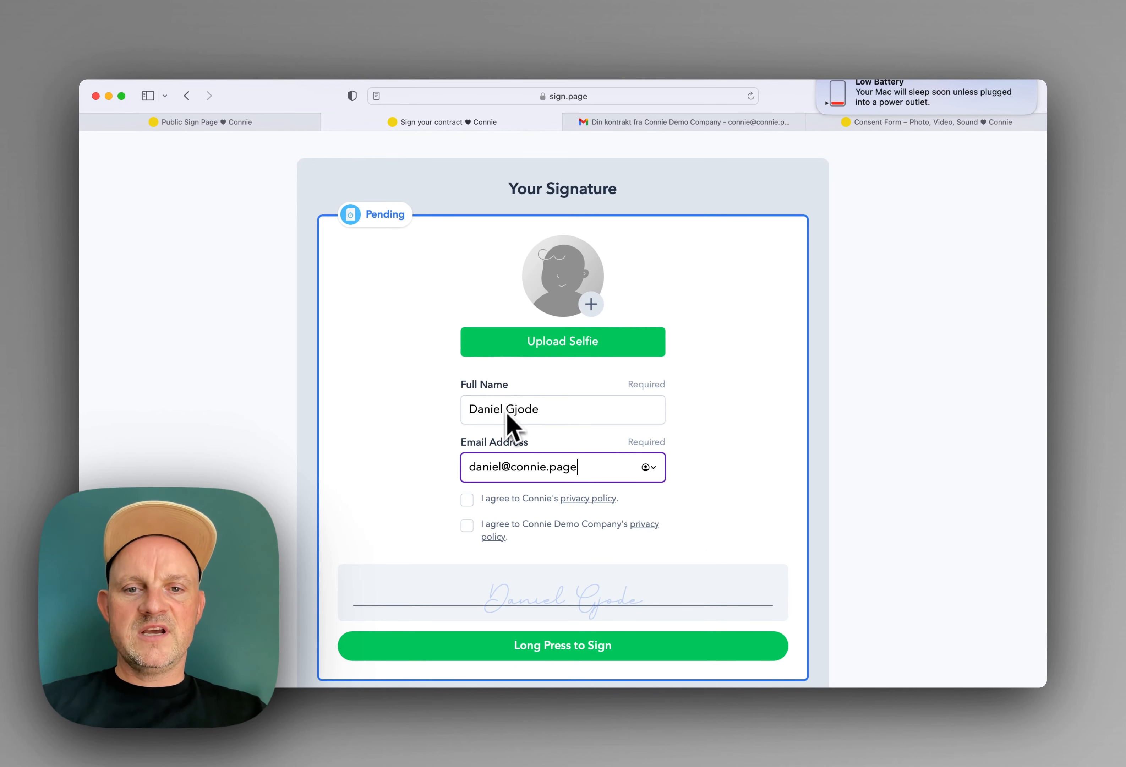
Step: Accept the privacy policy, upload a selfie photo, and long-press to sign the form
click(468, 494)
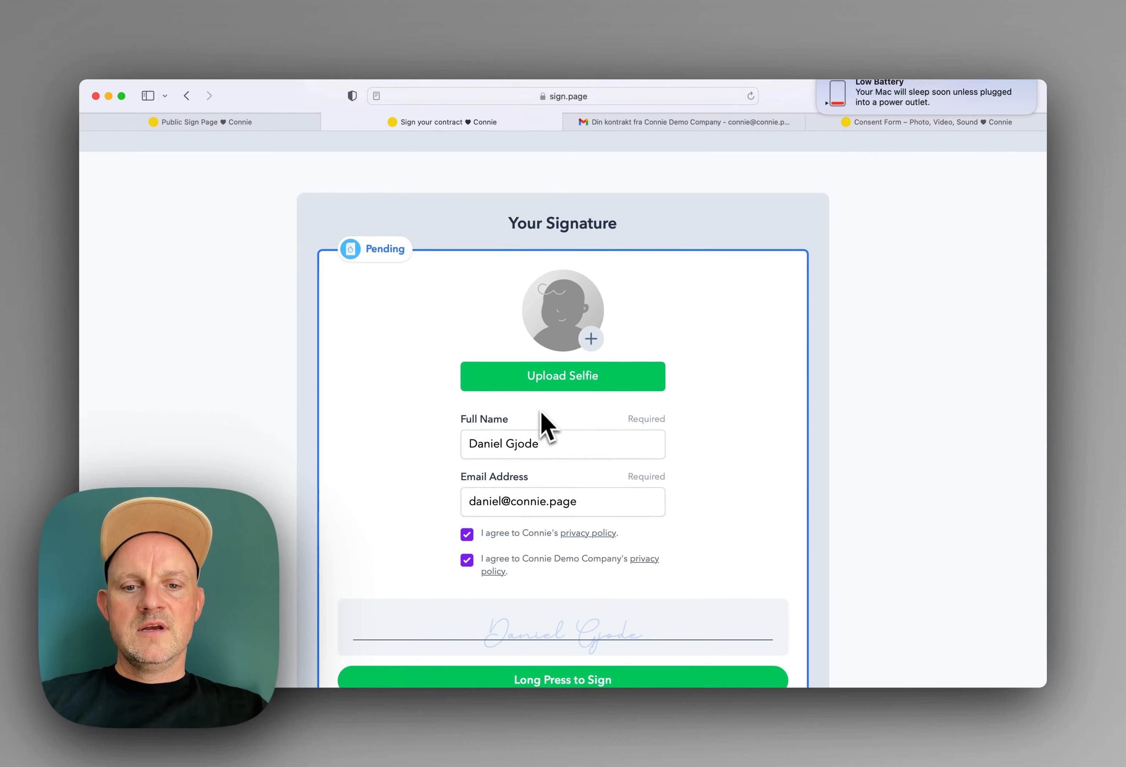
scroll(540, 427, down, 3)
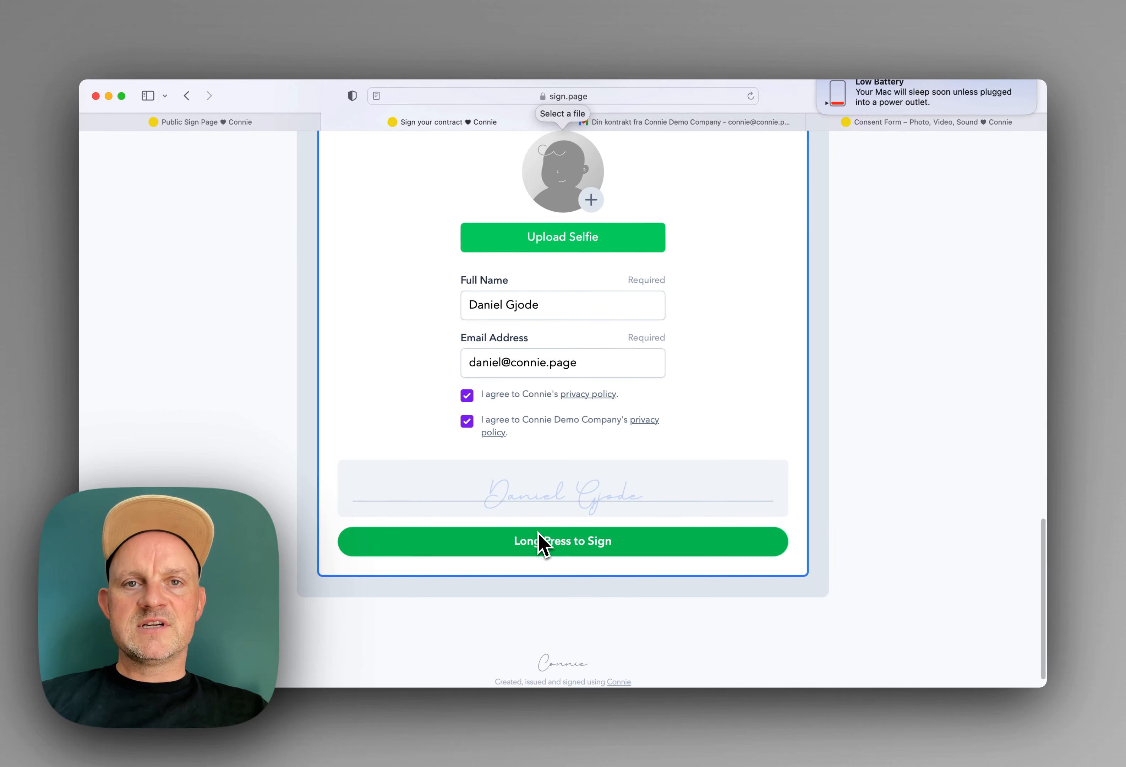
click(565, 246)
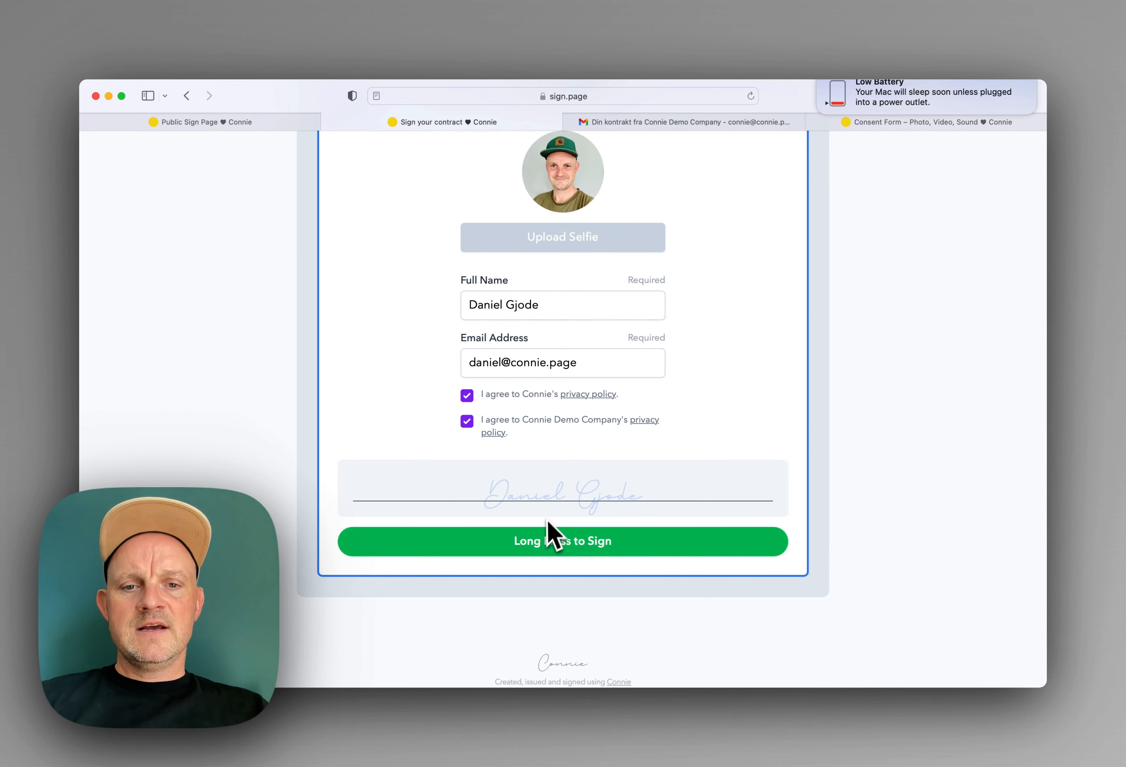
drag(546, 537, 541, 545)
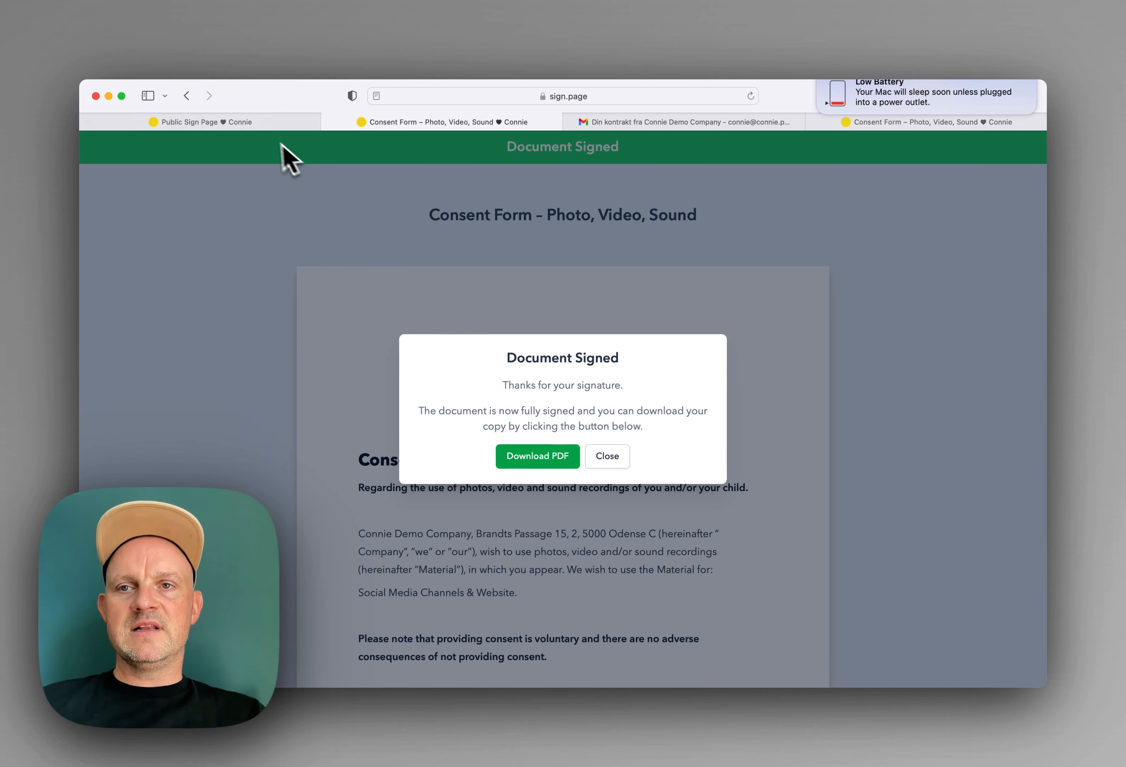
Step: Go from the public sign page overview to the Demo Project: Television Campaign page and review its sign page
click(252, 125)
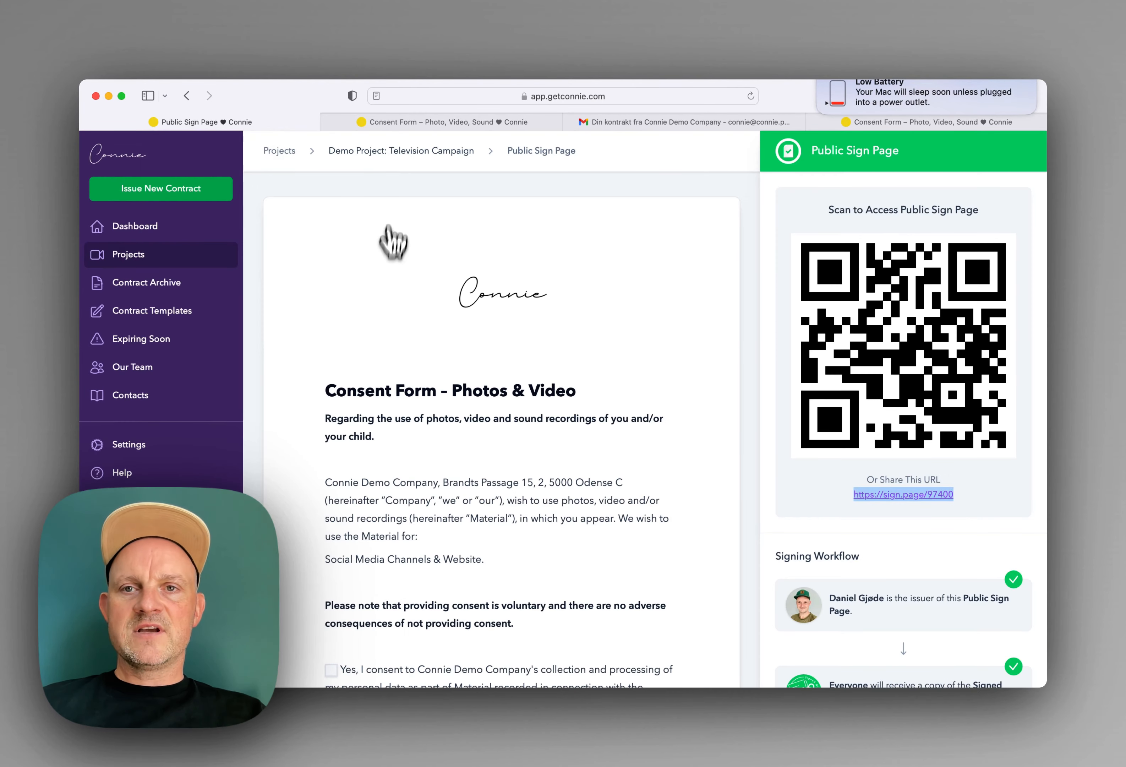
click(383, 153)
scroll(448, 328, down, 3)
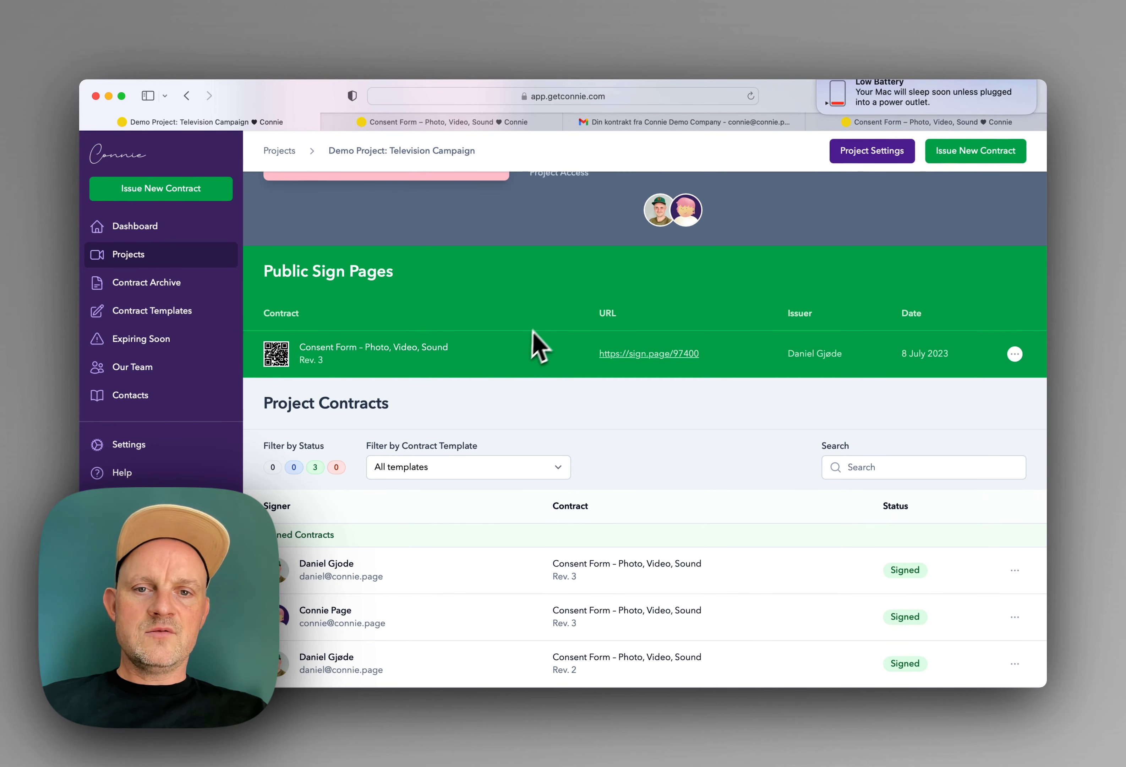
scroll(533, 337, up, 3)
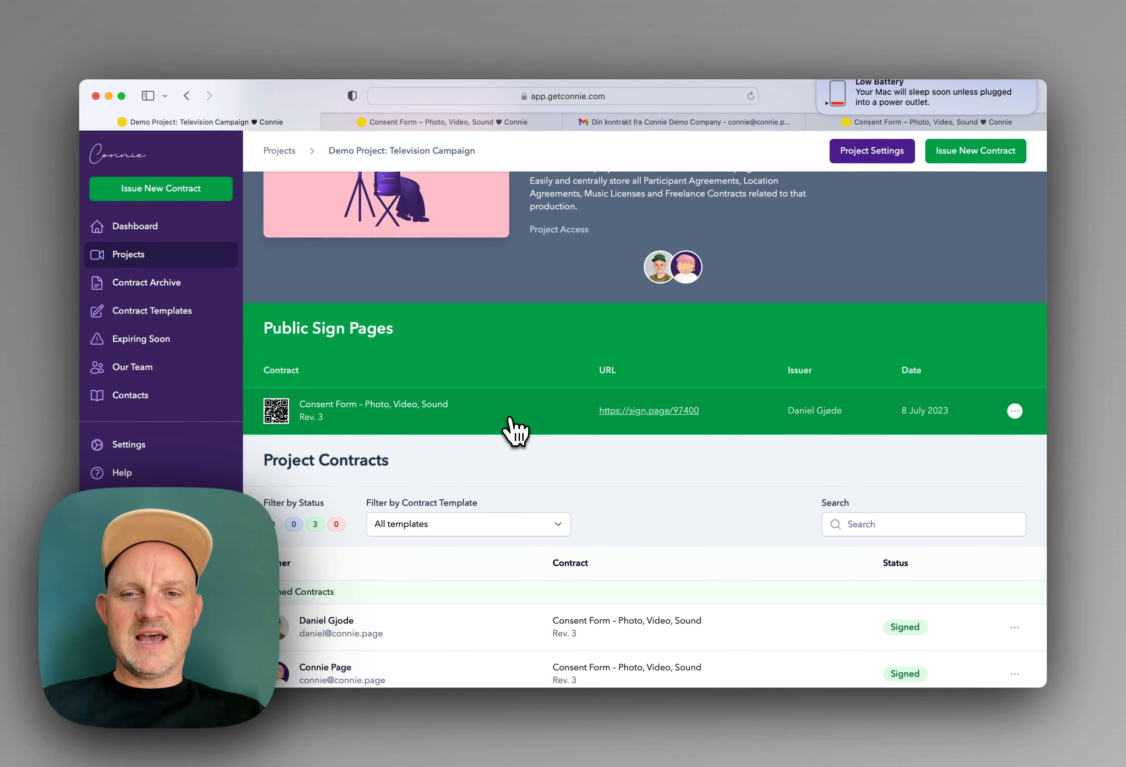
click(515, 430)
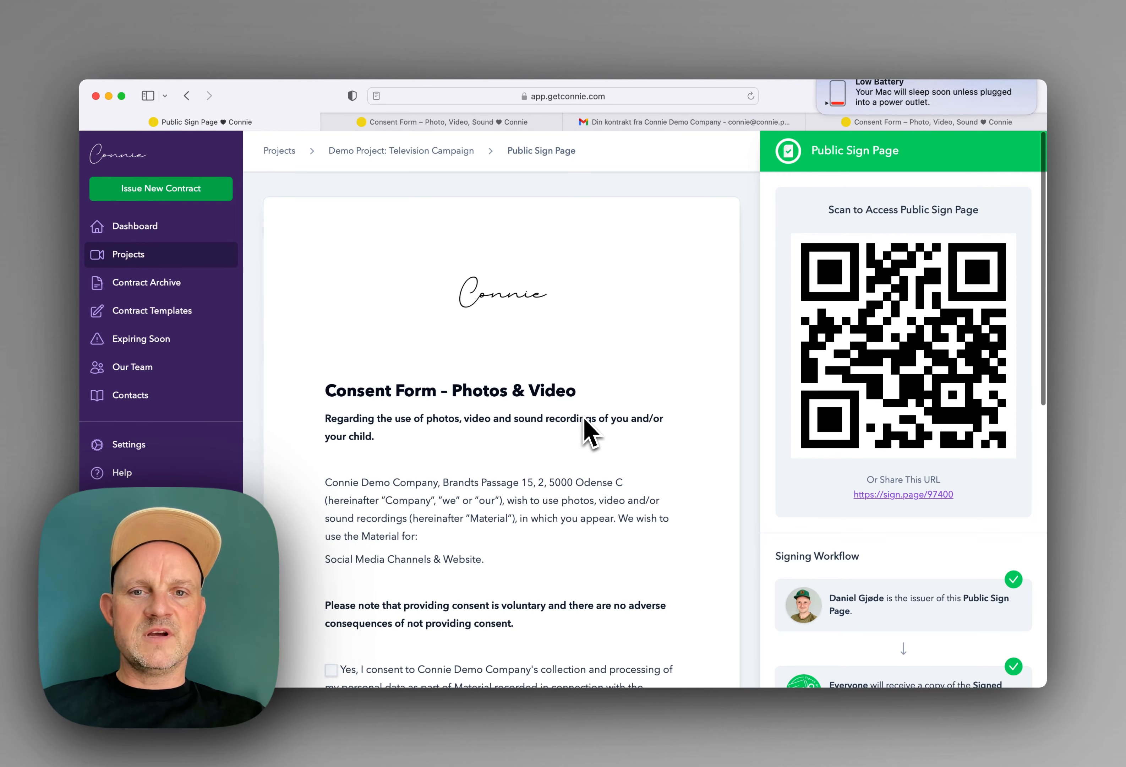
click(439, 153)
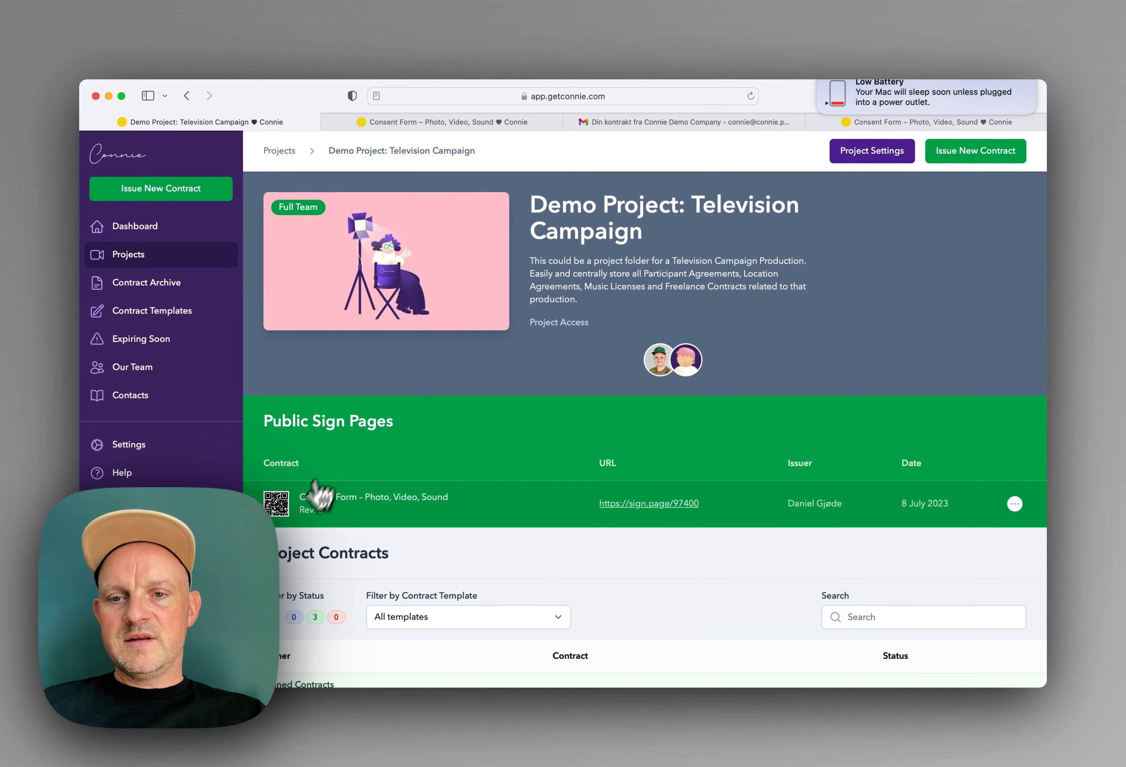
Step: View the sign page's full-size QR code and share URL, then go back to the project
click(278, 517)
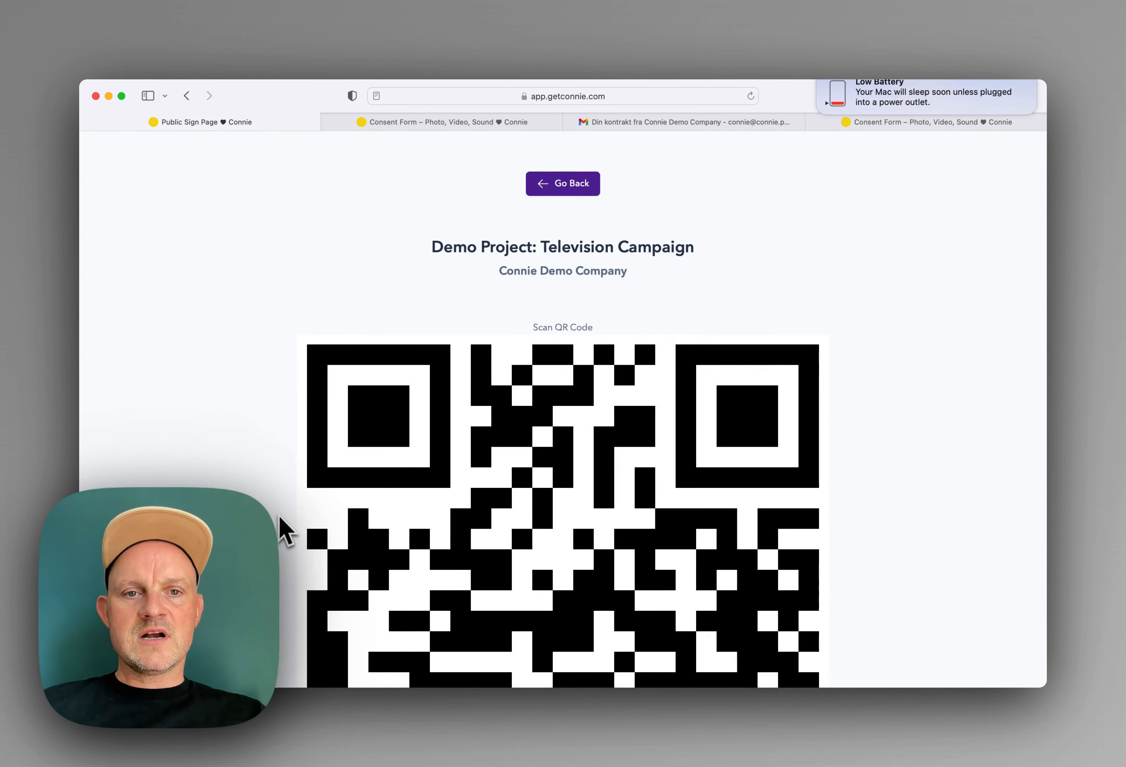
scroll(435, 498, down, 10)
scroll(437, 494, up, 8)
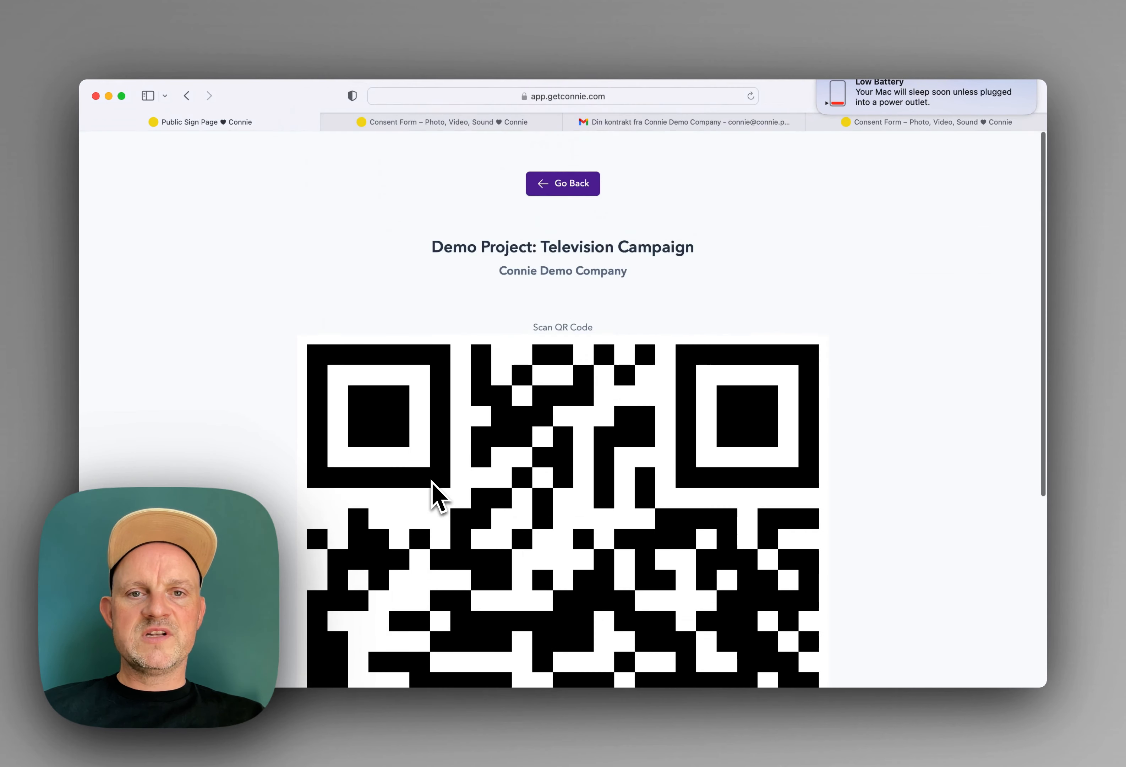
scroll(437, 495, down, 6)
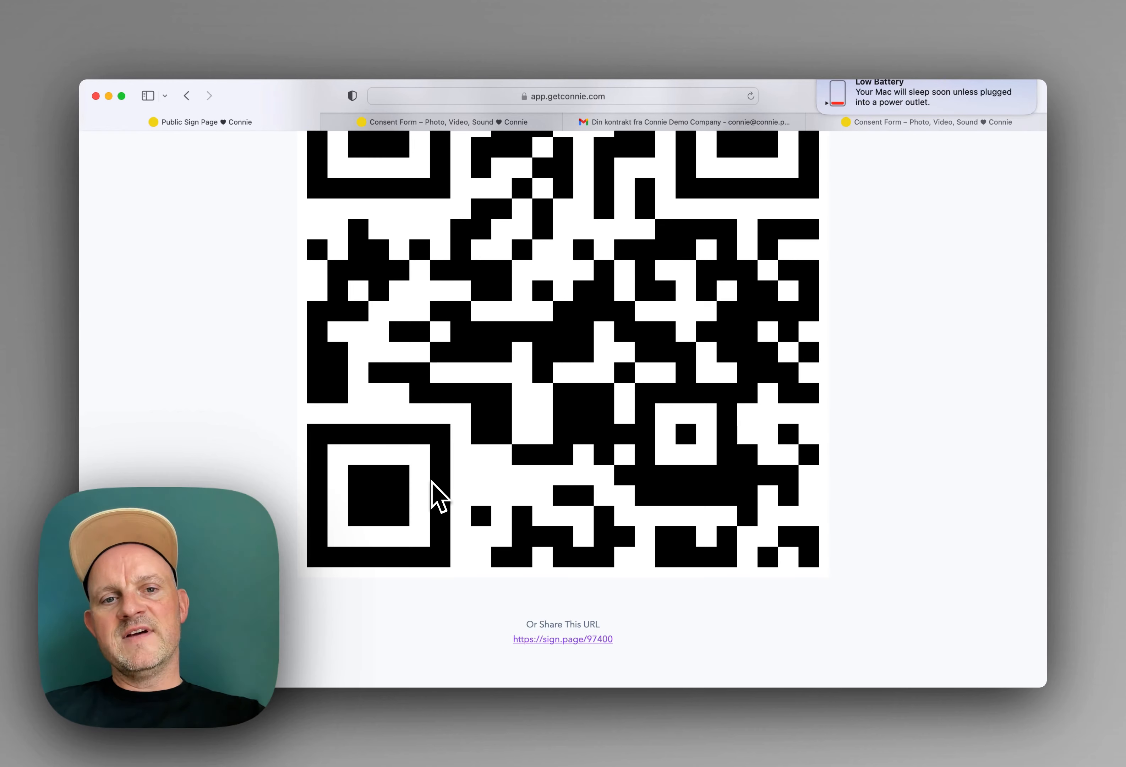
scroll(432, 496, up, 6)
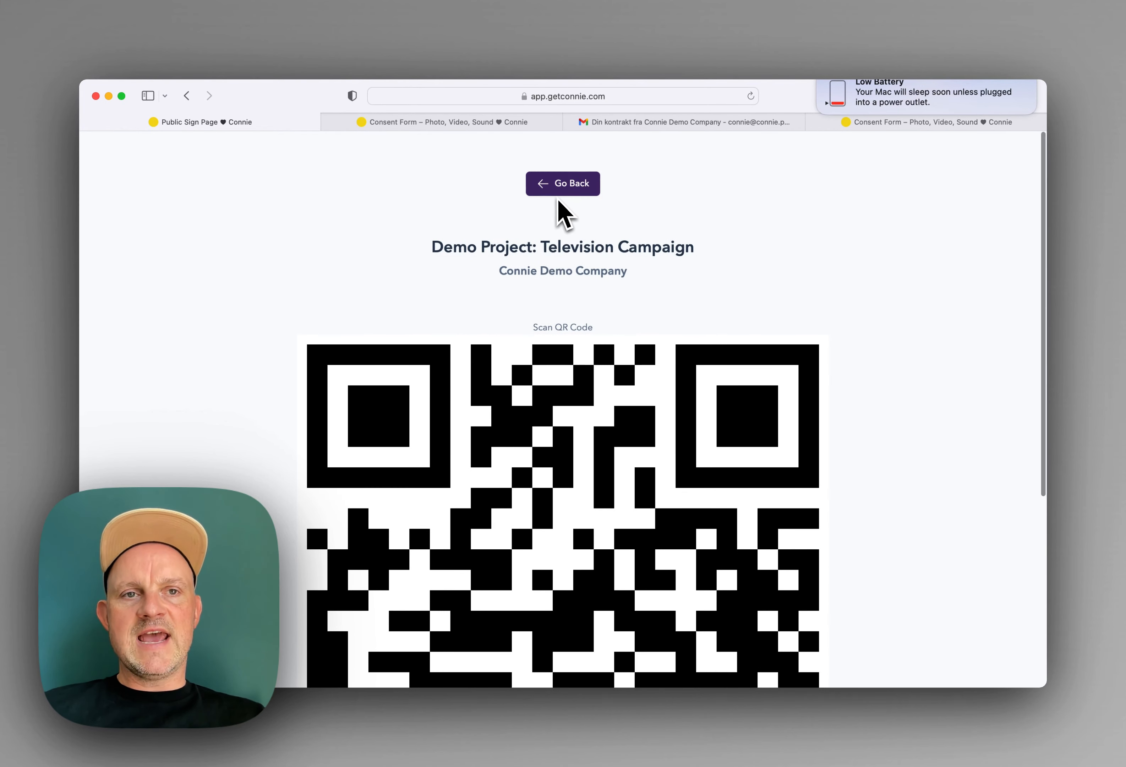
click(559, 197)
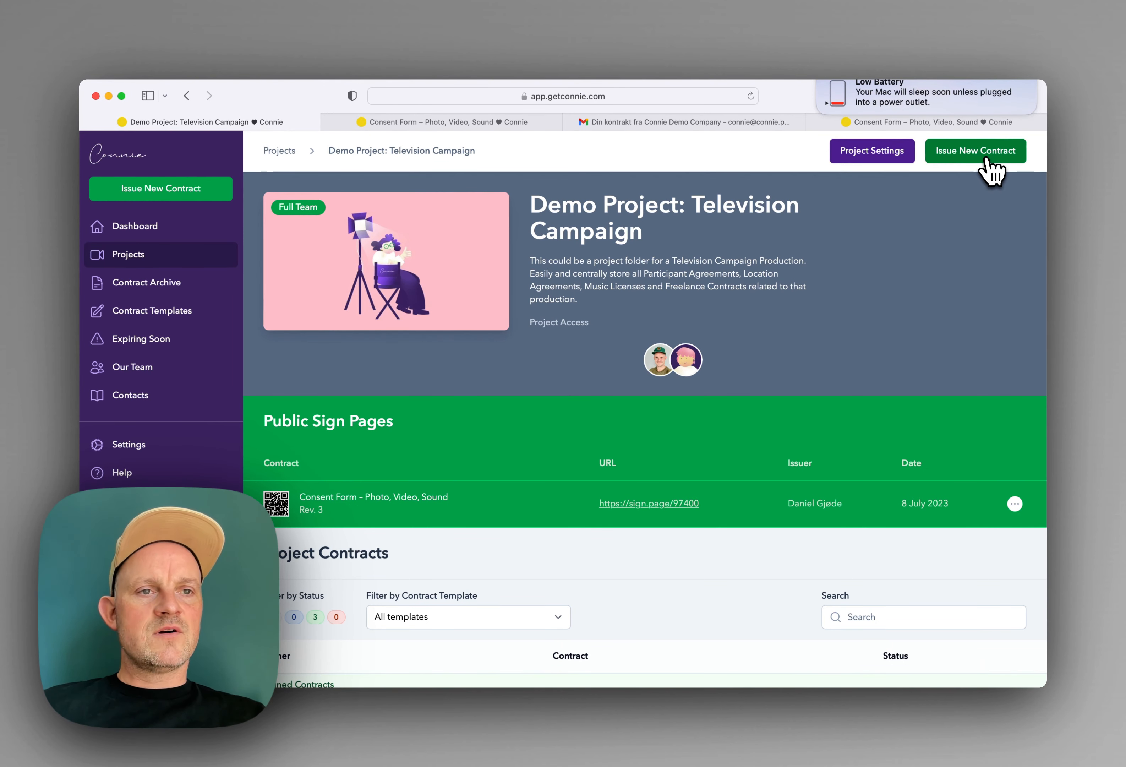
Step: Issue a new contract of type Photograph / Upload Contract
click(991, 169)
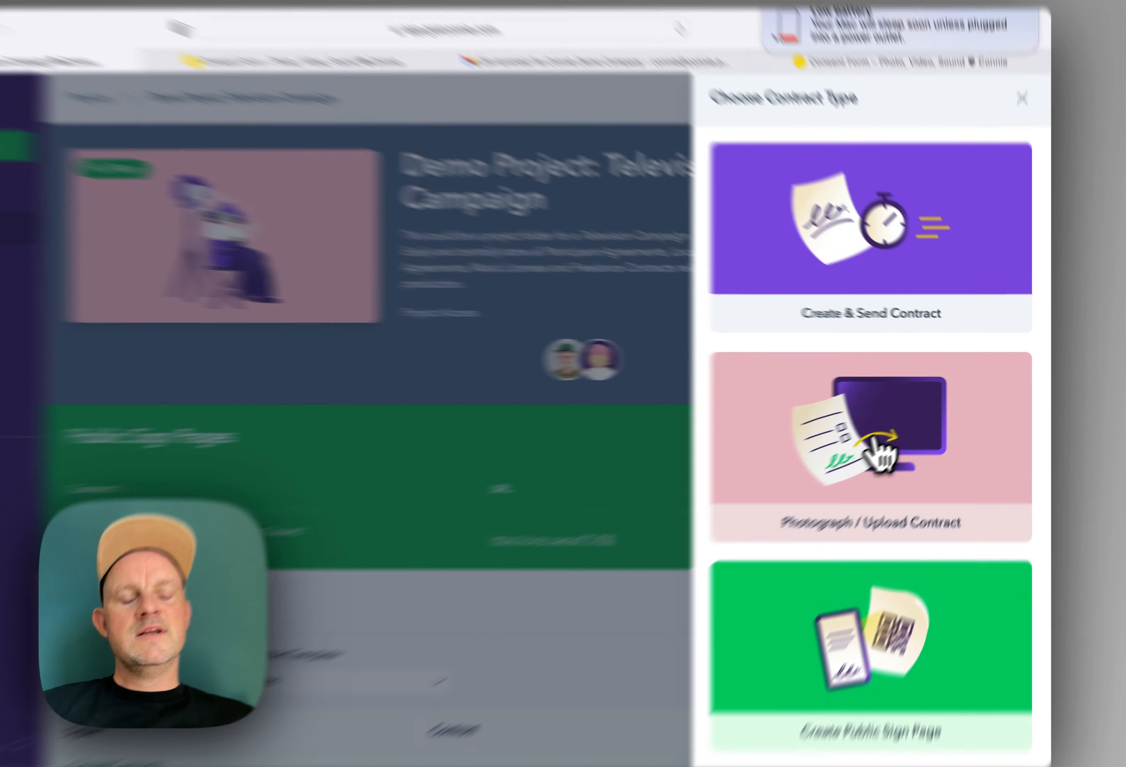
click(908, 413)
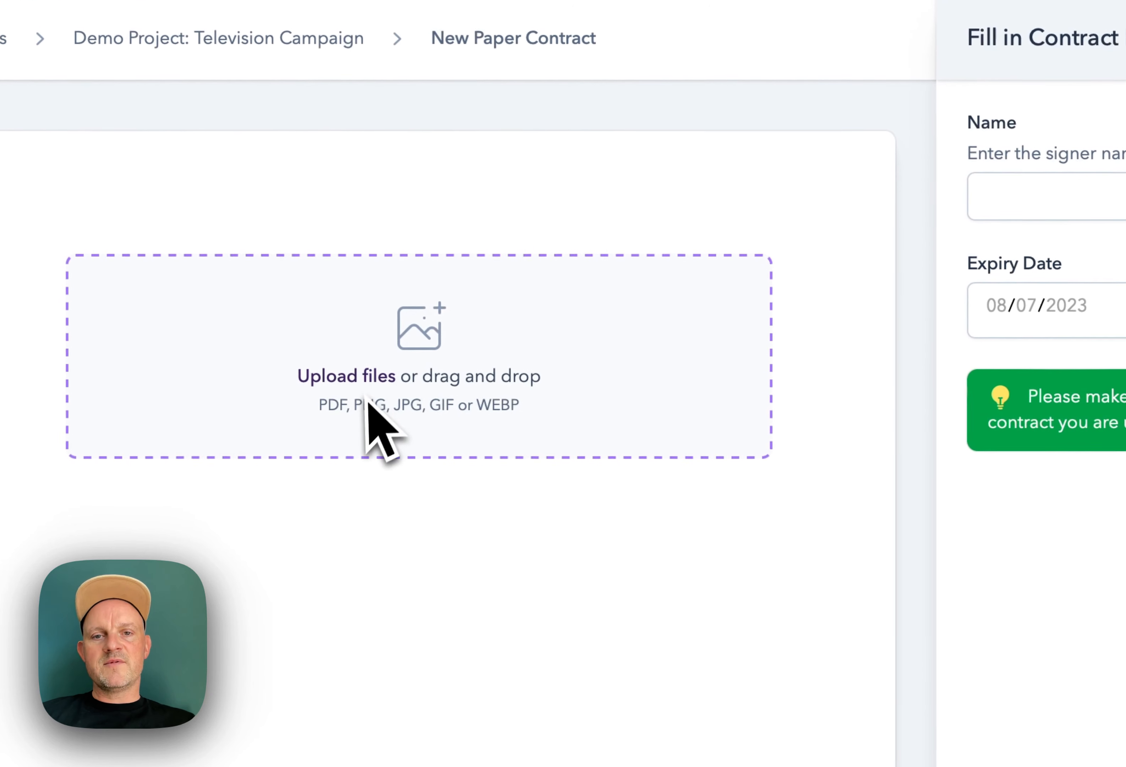
Step: Fill in the signer's name, upload Connie_Demo_TransferOfRights.pdf, and save the paper contract
click(1036, 201)
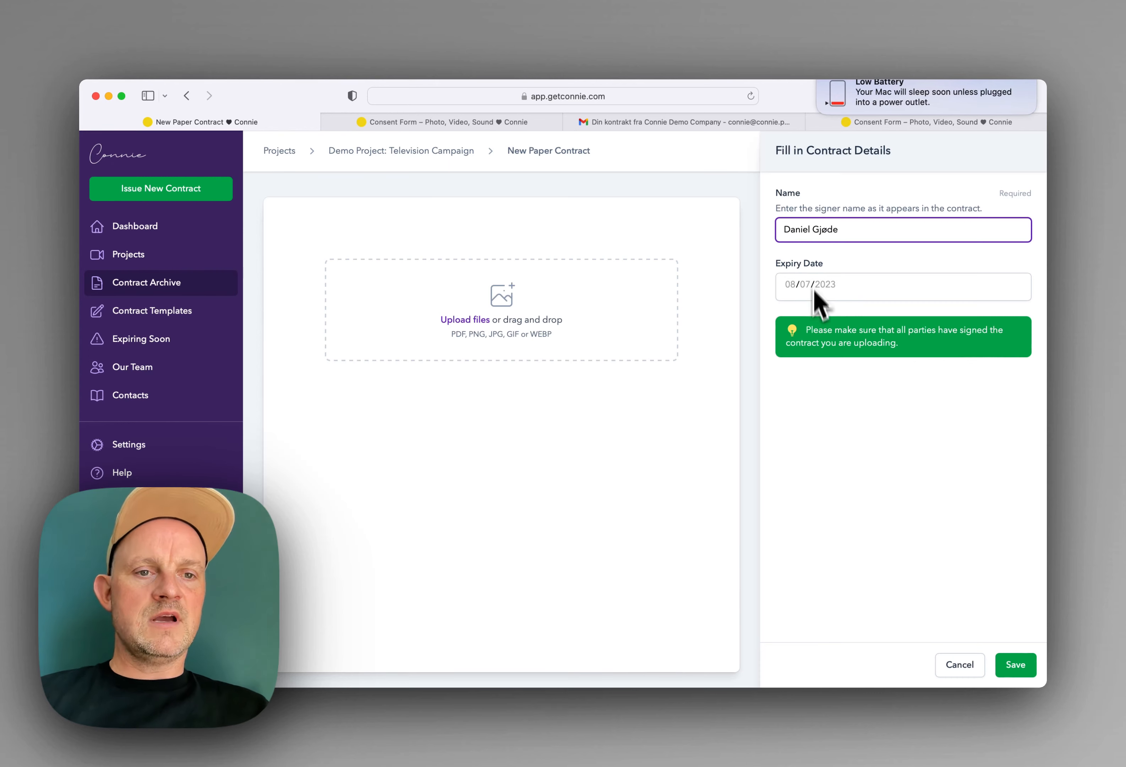
click(830, 418)
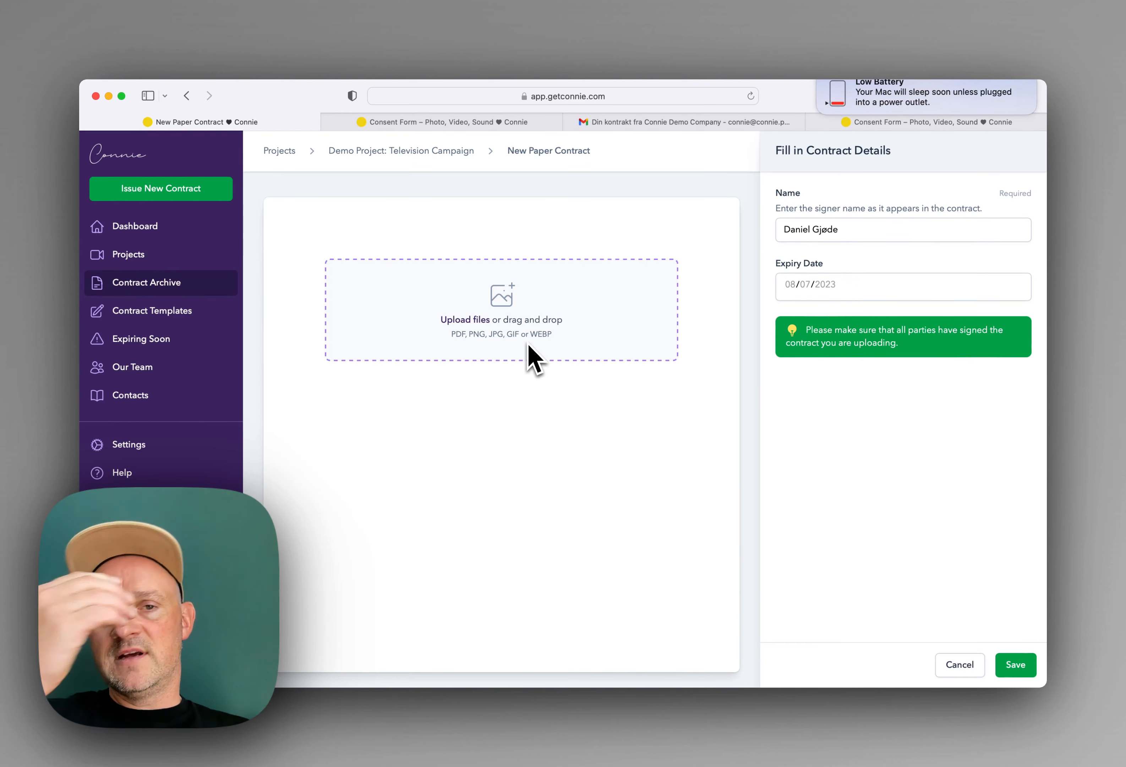
click(399, 436)
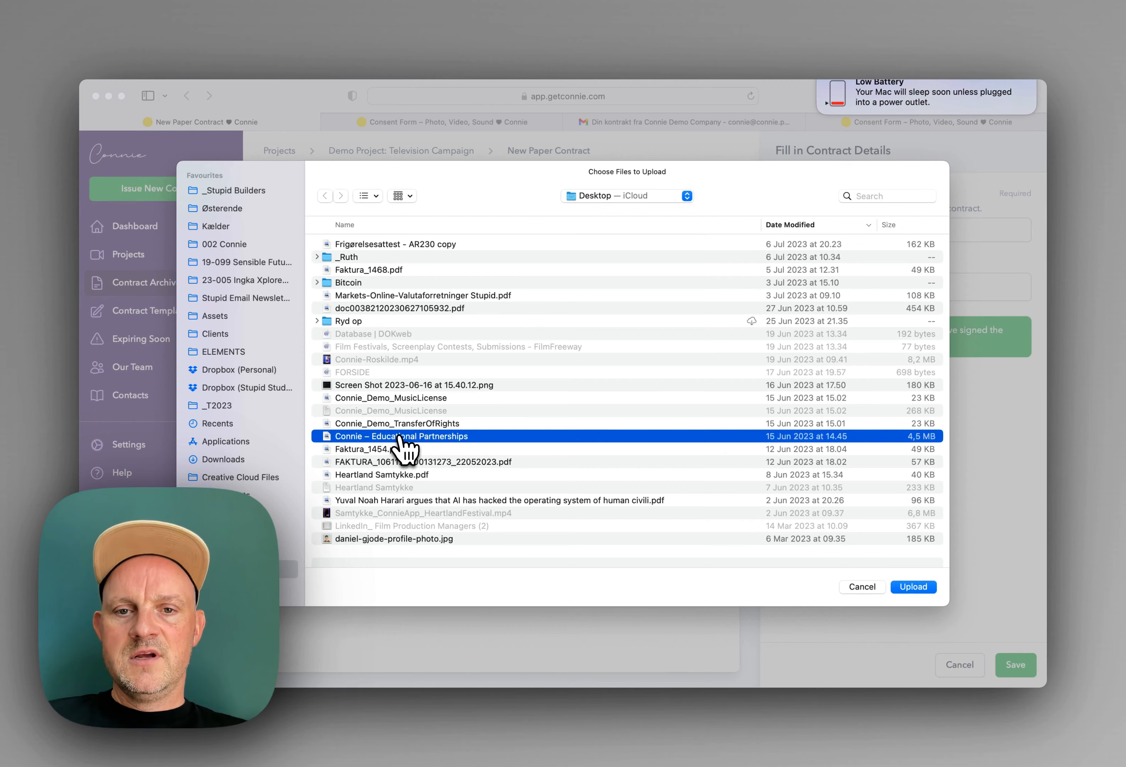
key(Up)
key(Return)
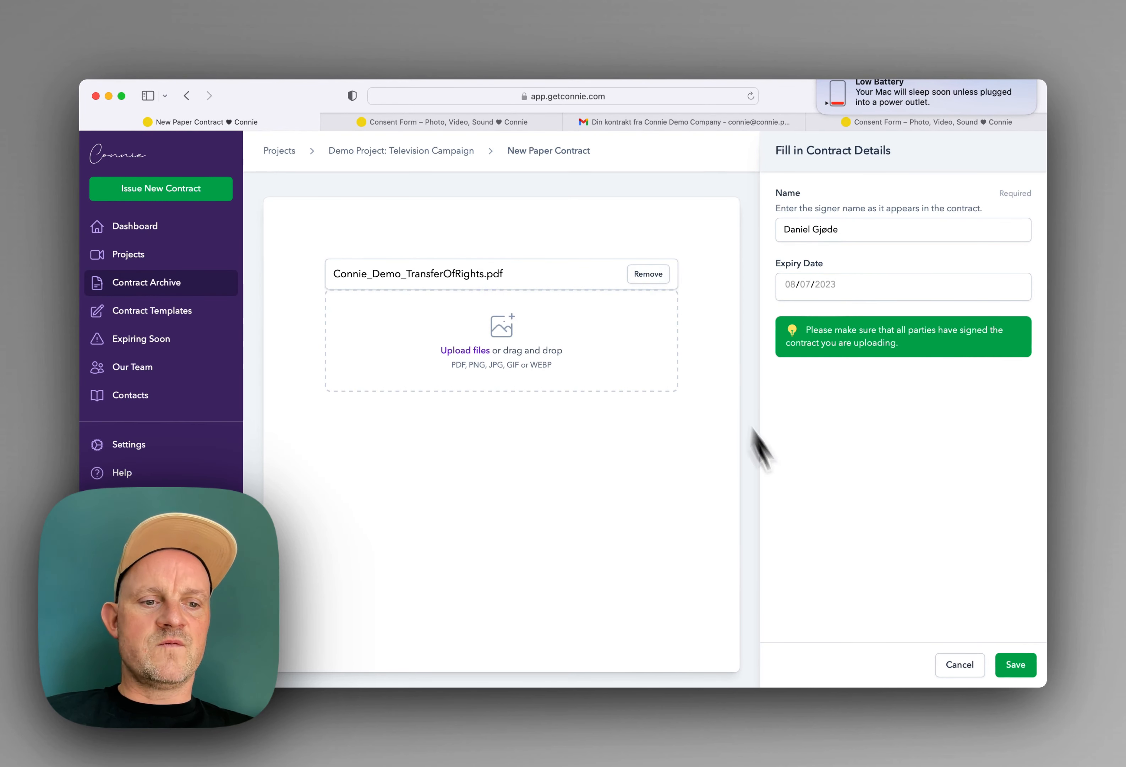
click(1017, 667)
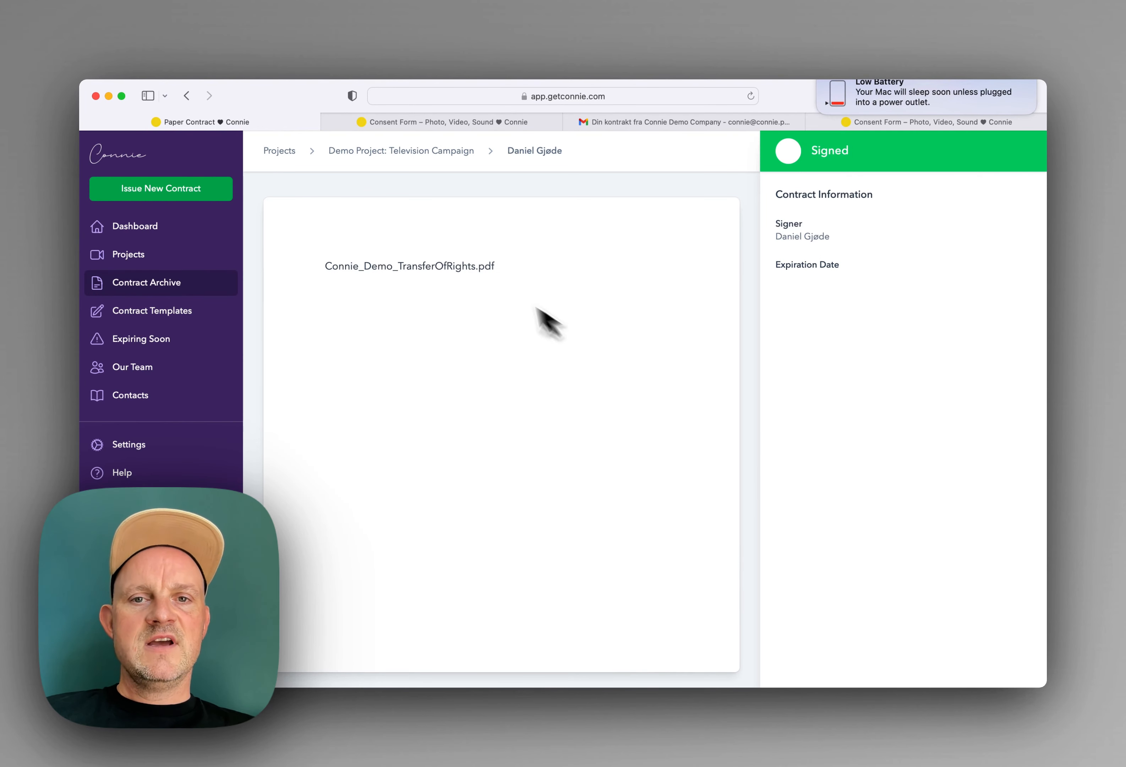
Step: Return to Demo Project: Television Campaign and check the Paper Contract's Signed row in Project Contracts
click(410, 151)
scroll(367, 298, down, 5)
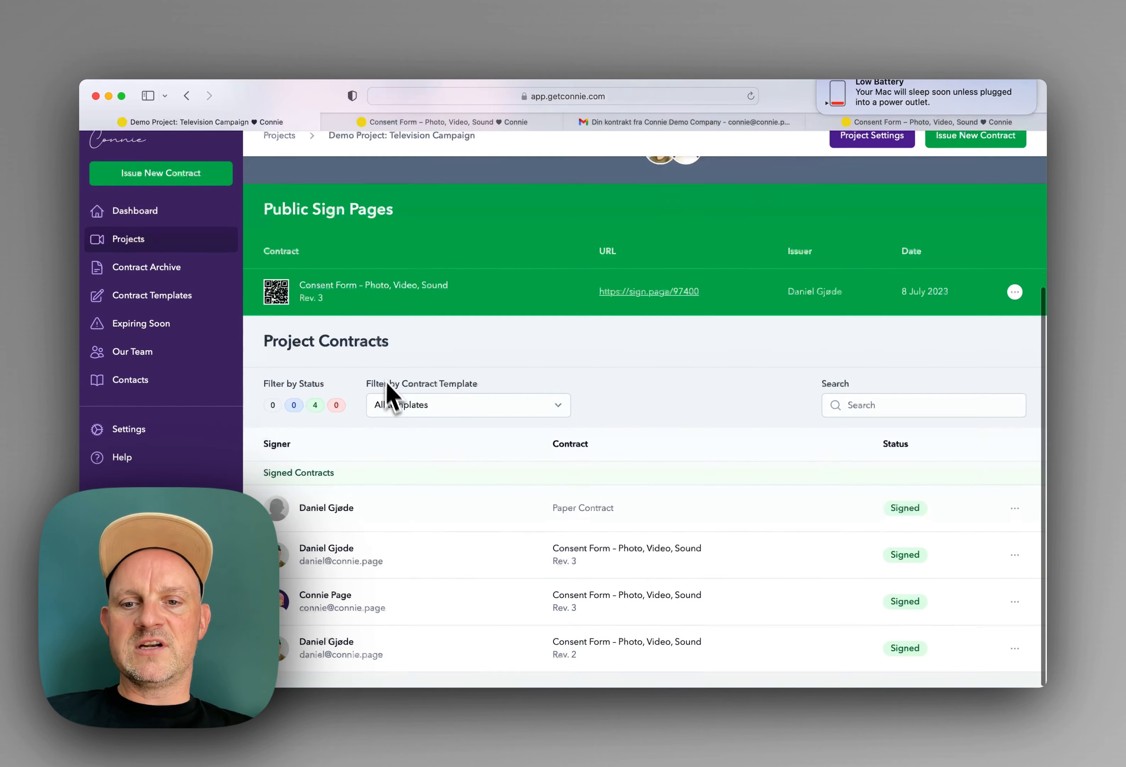
scroll(389, 478, up, 5)
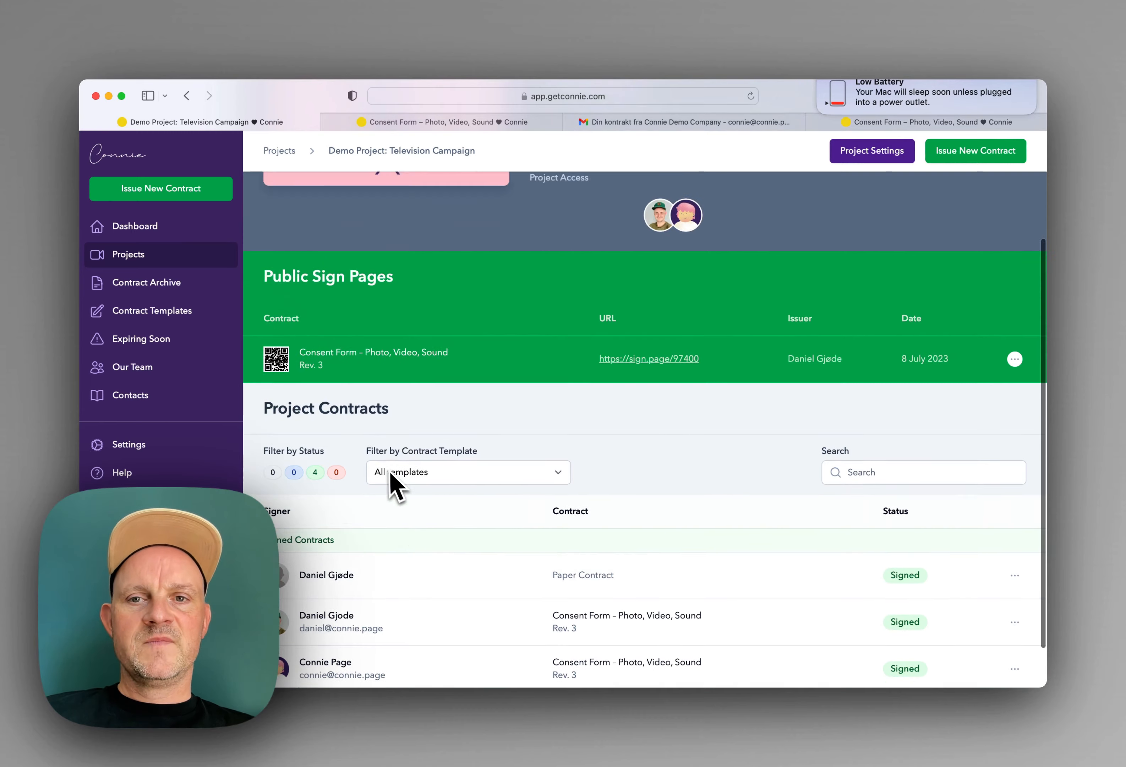